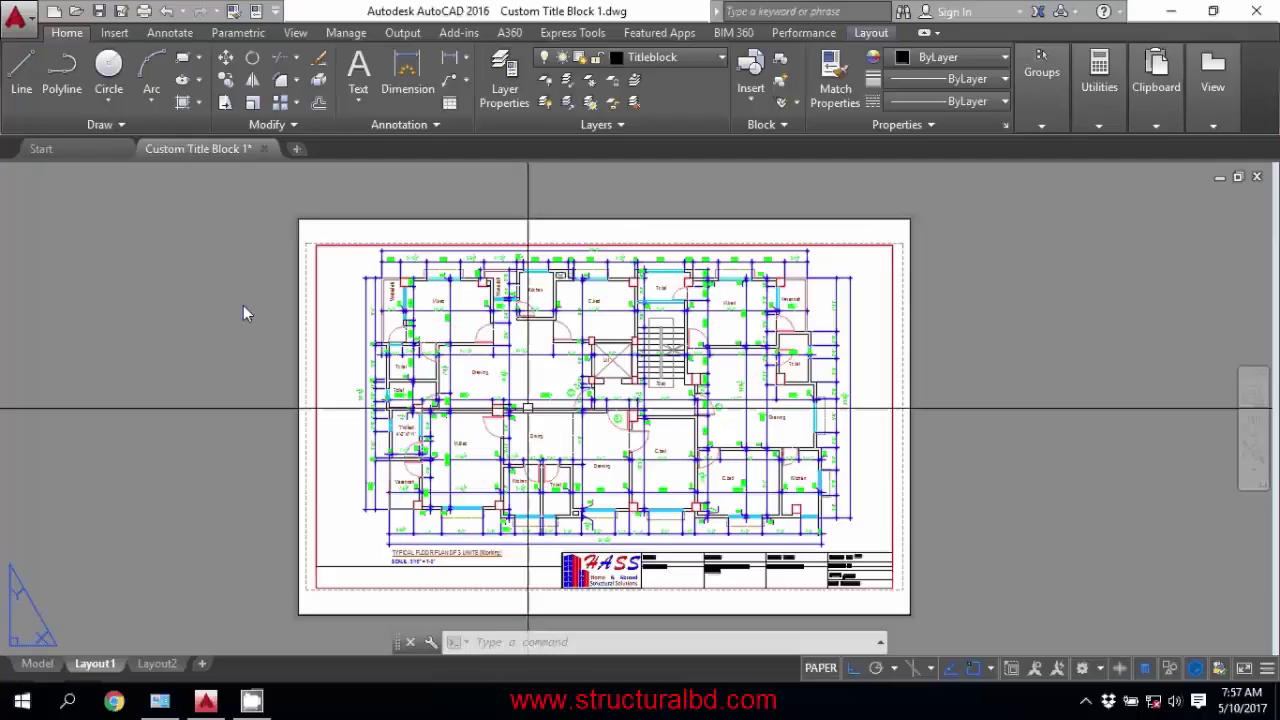
# - Pan and zoom around the Layout1 sheet
pyautogui.moveTo(174, 403); pyautogui.dragTo(192, 393, button='middle')
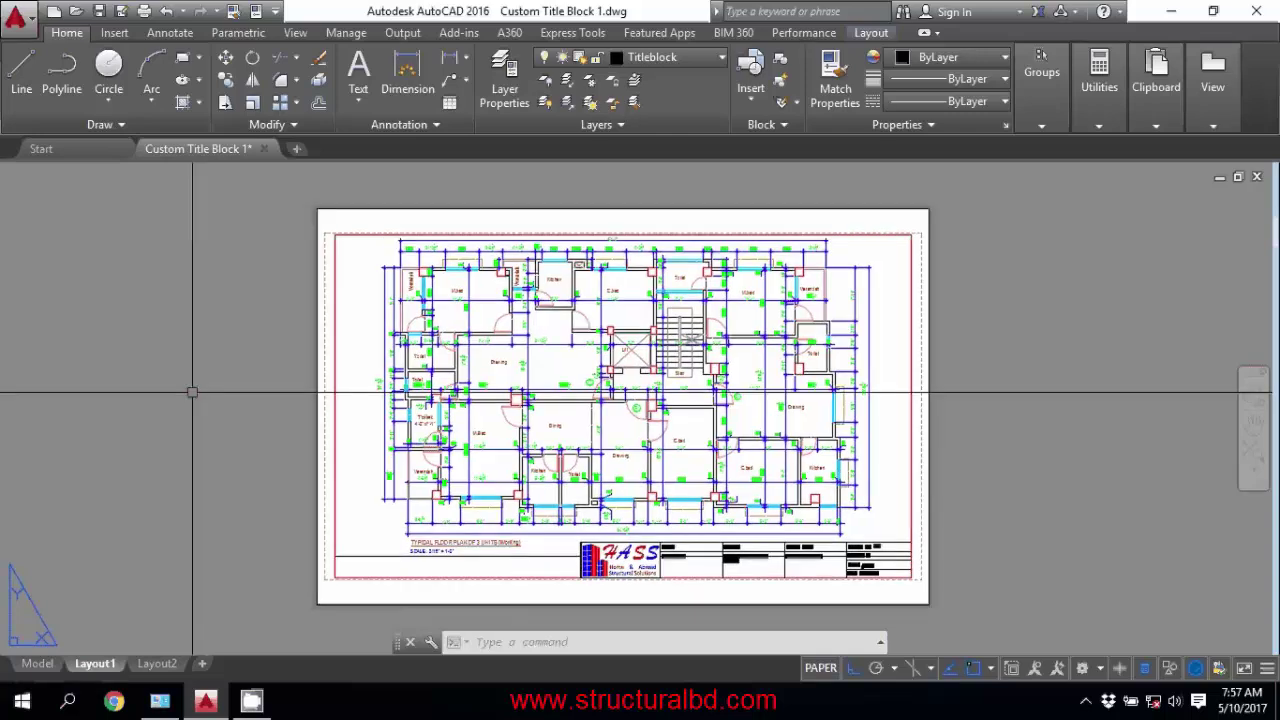
pyautogui.scroll(-1, 257, 371)
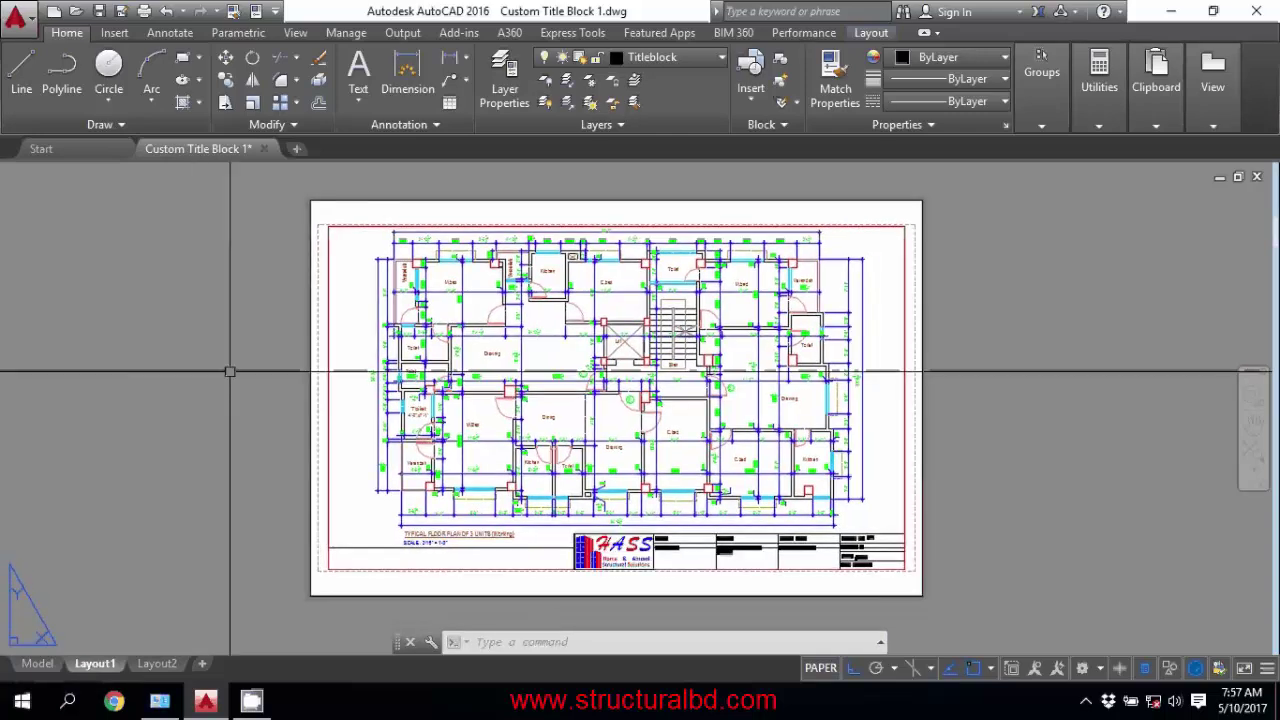
pyautogui.scroll(1, 440, 480)
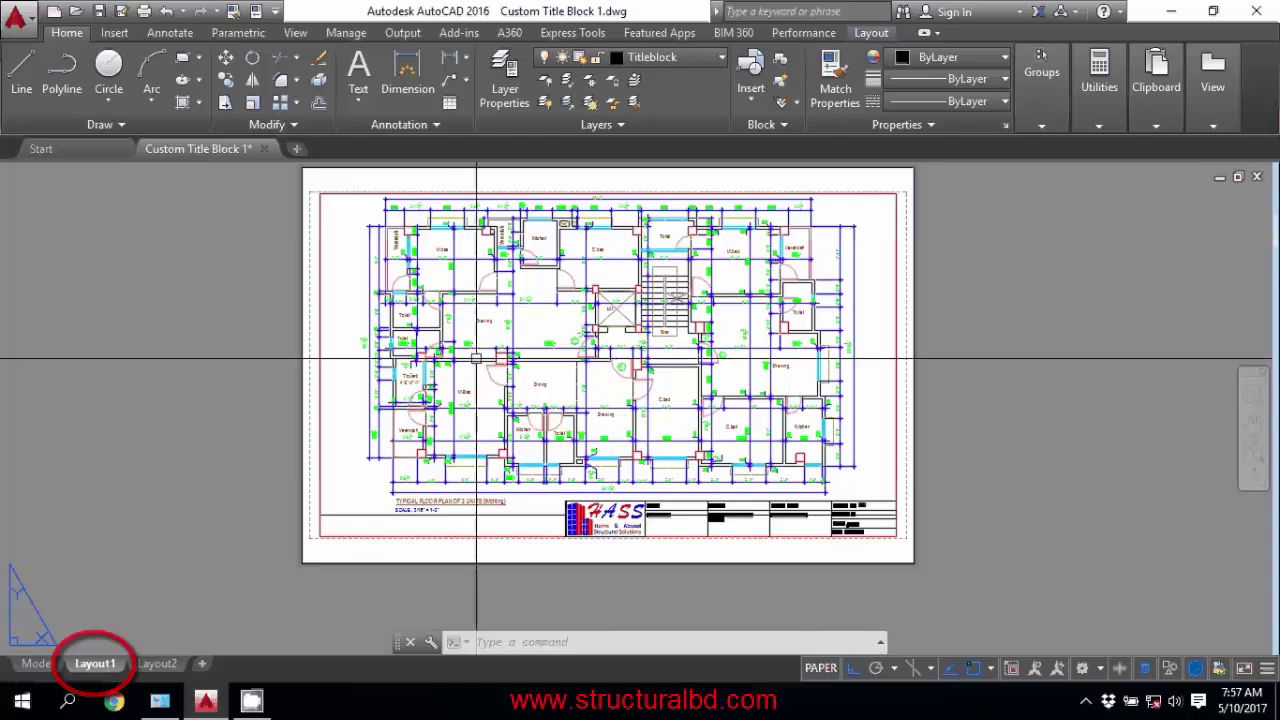
pyautogui.scroll(-3, 552, 443)
pyautogui.scroll(3, 538, 410)
pyautogui.scroll(1, 538, 410)
pyautogui.scroll(-2, 508, 429)
pyautogui.scroll(4, 496, 435)
pyautogui.scroll(-4, 496, 435)
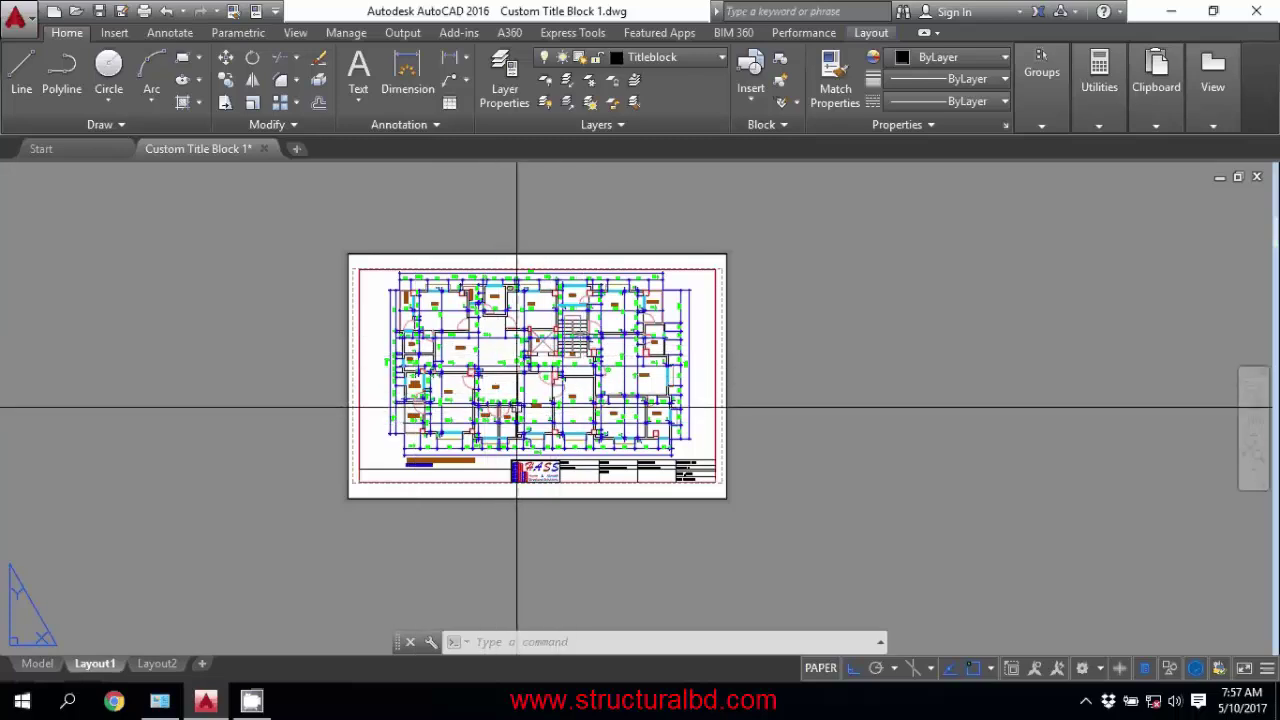
# - Open the Plot dialog for Layout1 from its tab's context menu
pyautogui.click(30, 24)
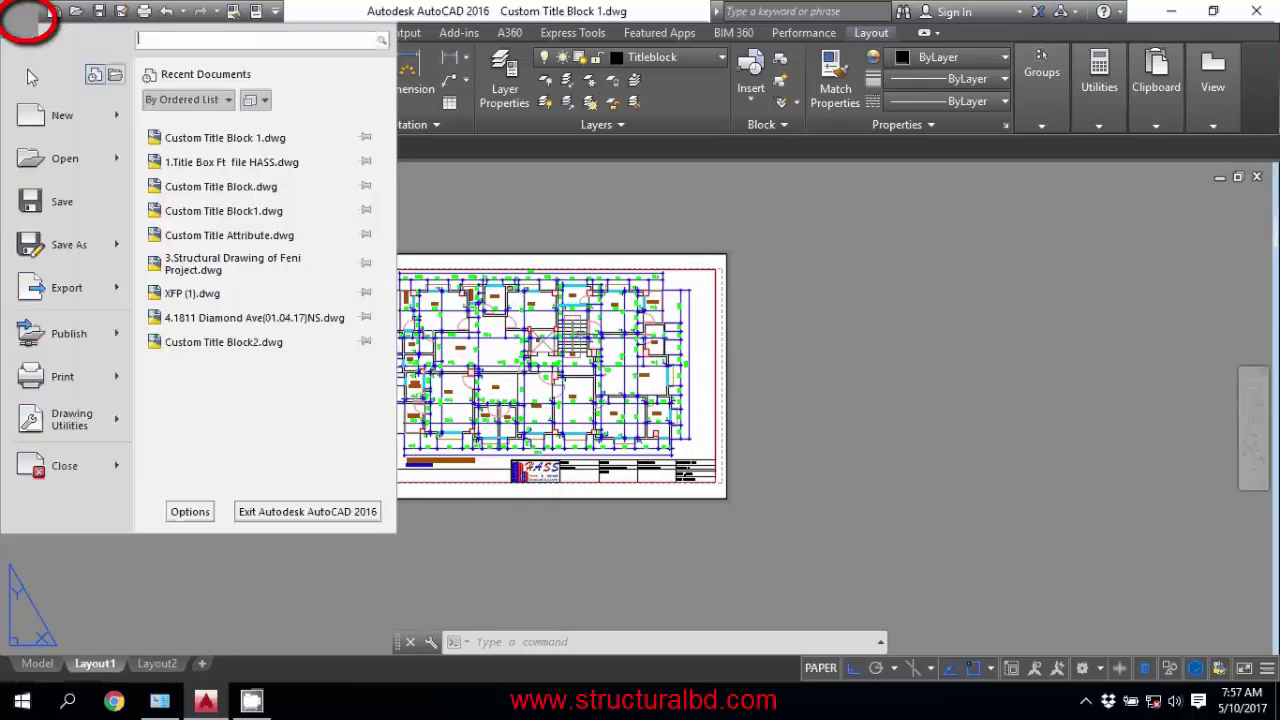
pyautogui.moveTo(66, 380)
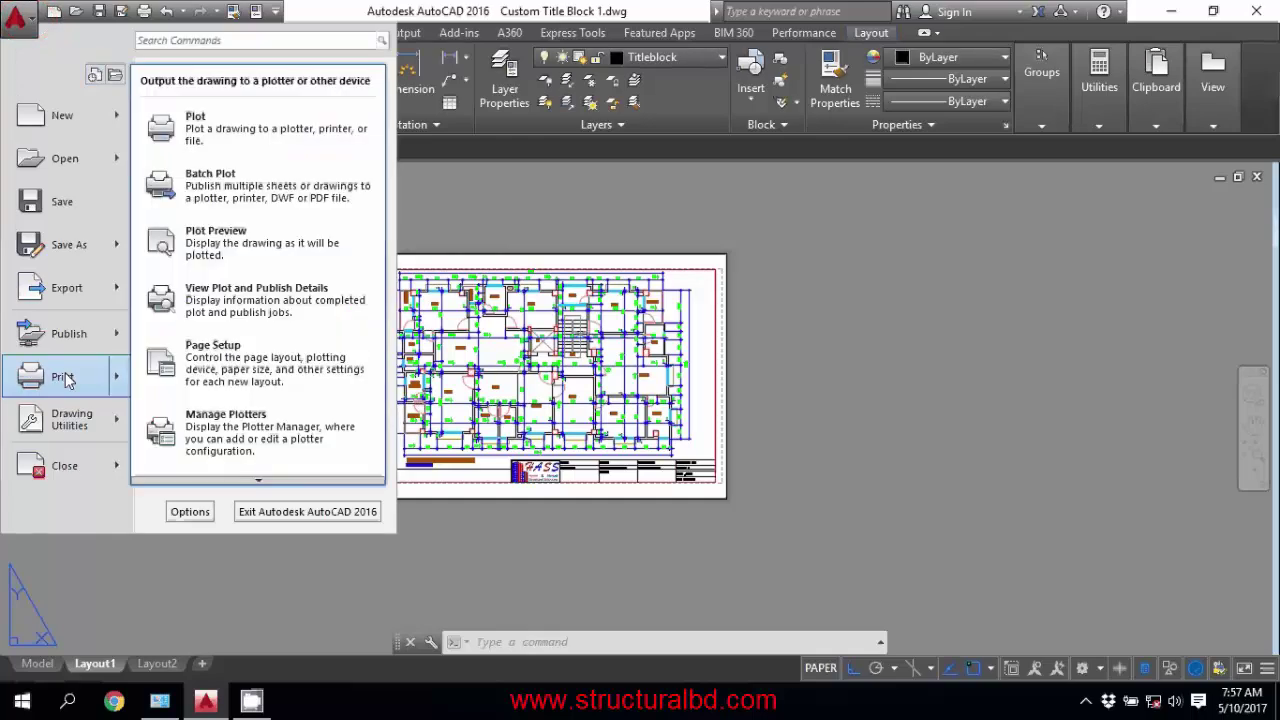
pyautogui.click(210, 132)
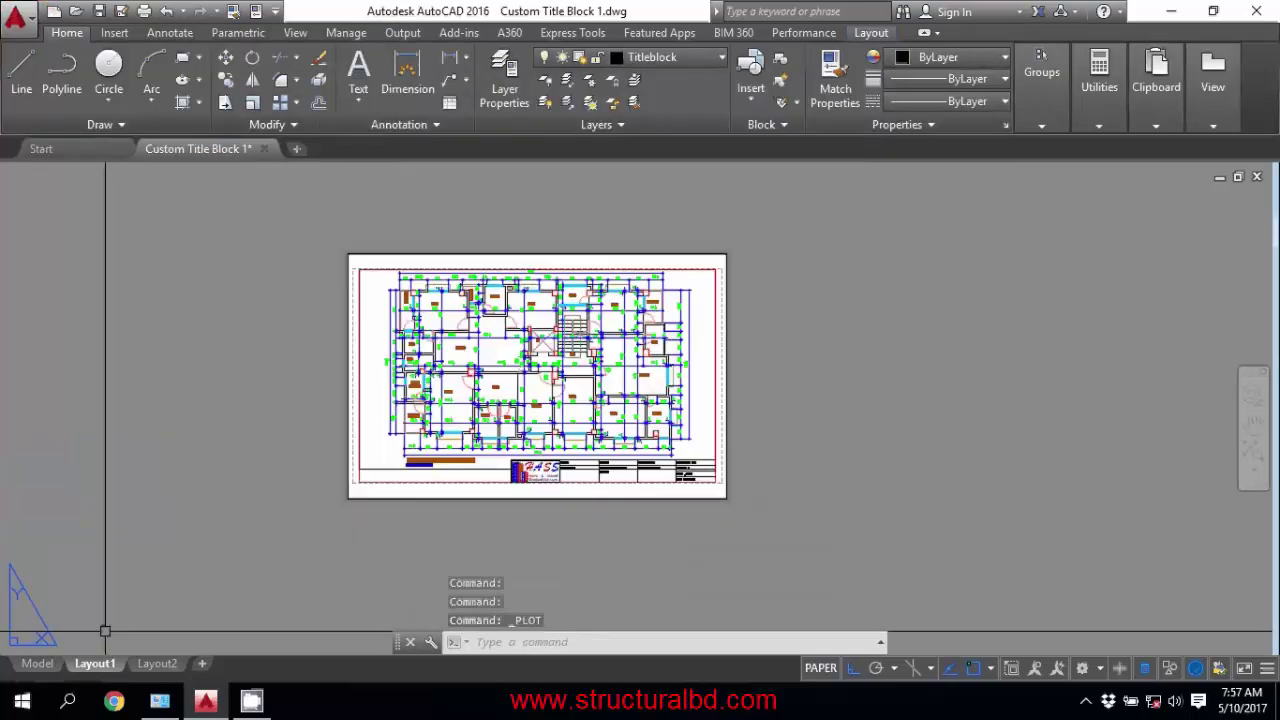
pyautogui.rightClick(97, 665)
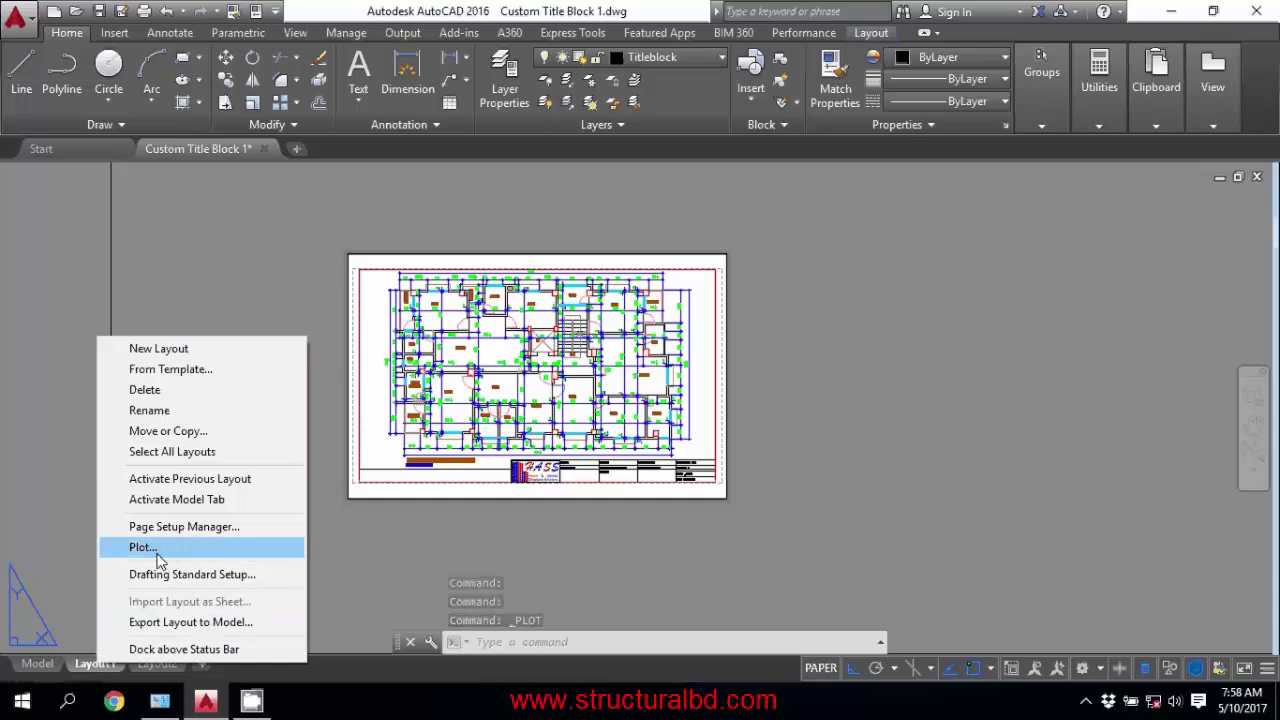
pyautogui.click(143, 548)
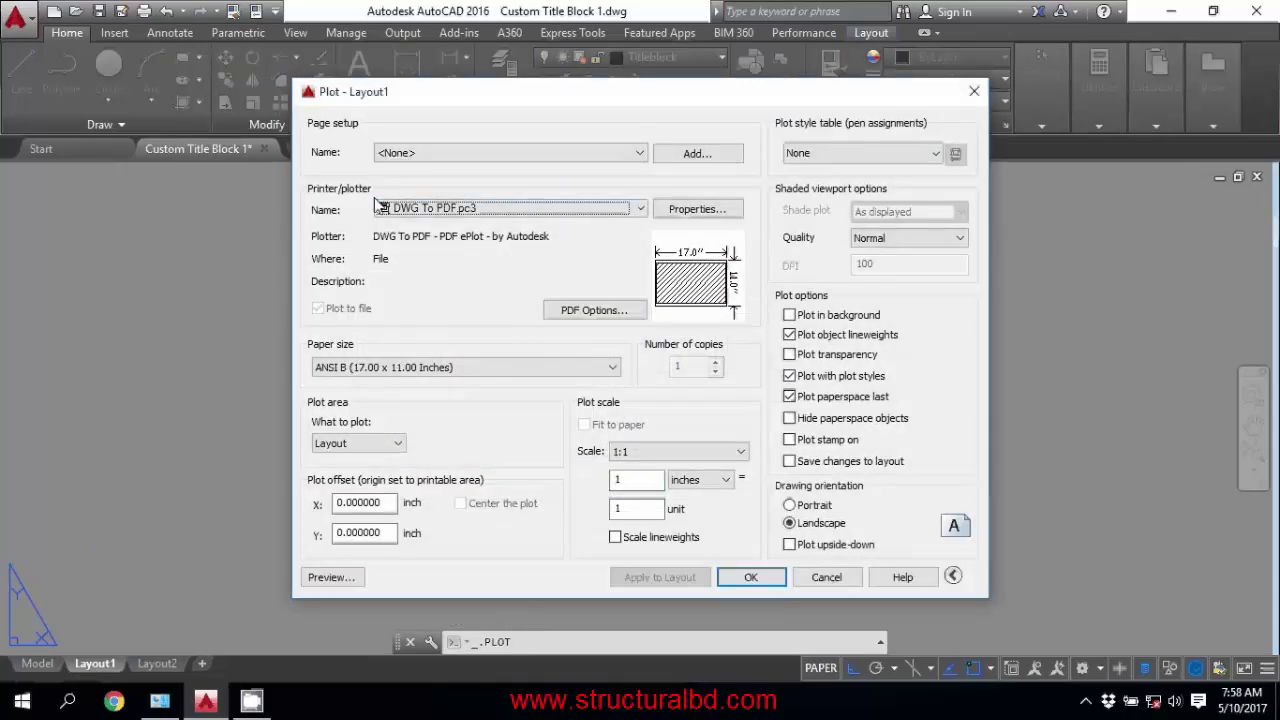
# - Choose DWG To PDF.pc3 as printer and, after trying monochrome.ctb, set plot style table to None
pyautogui.click(430, 208)
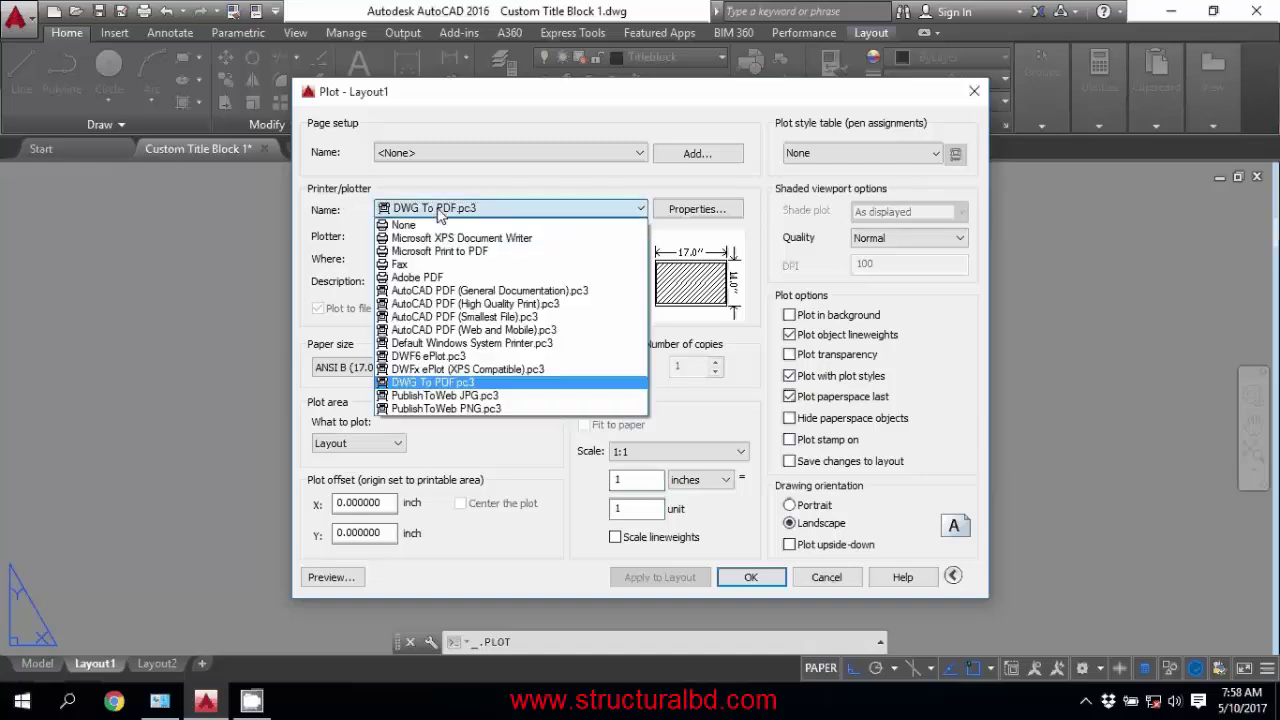
pyautogui.click(443, 385)
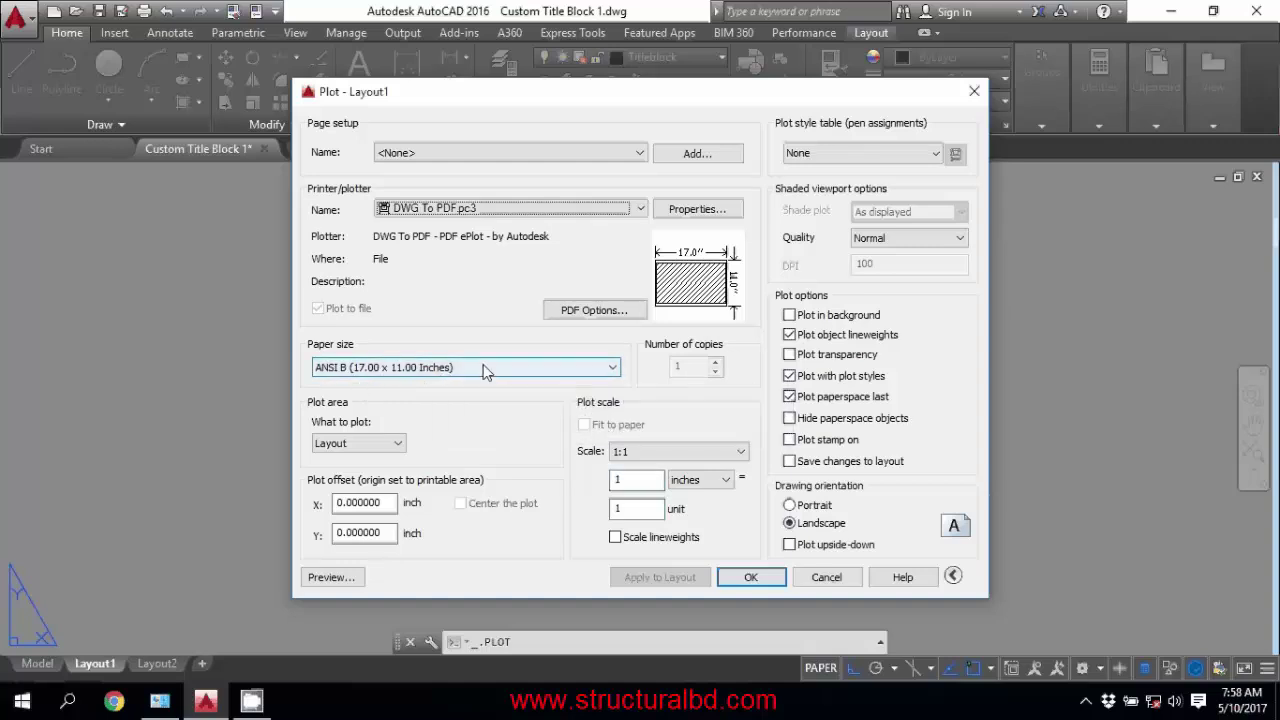
pyautogui.click(852, 158)
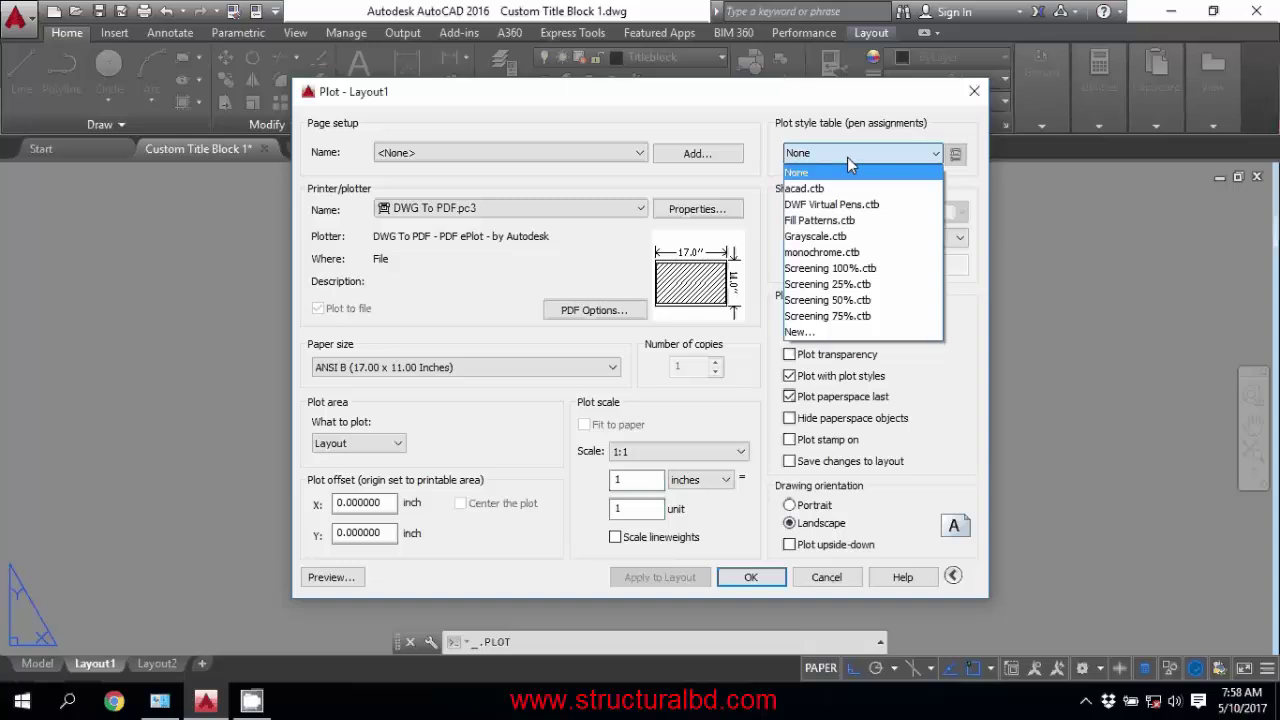
pyautogui.click(842, 253)
pyautogui.click(934, 153)
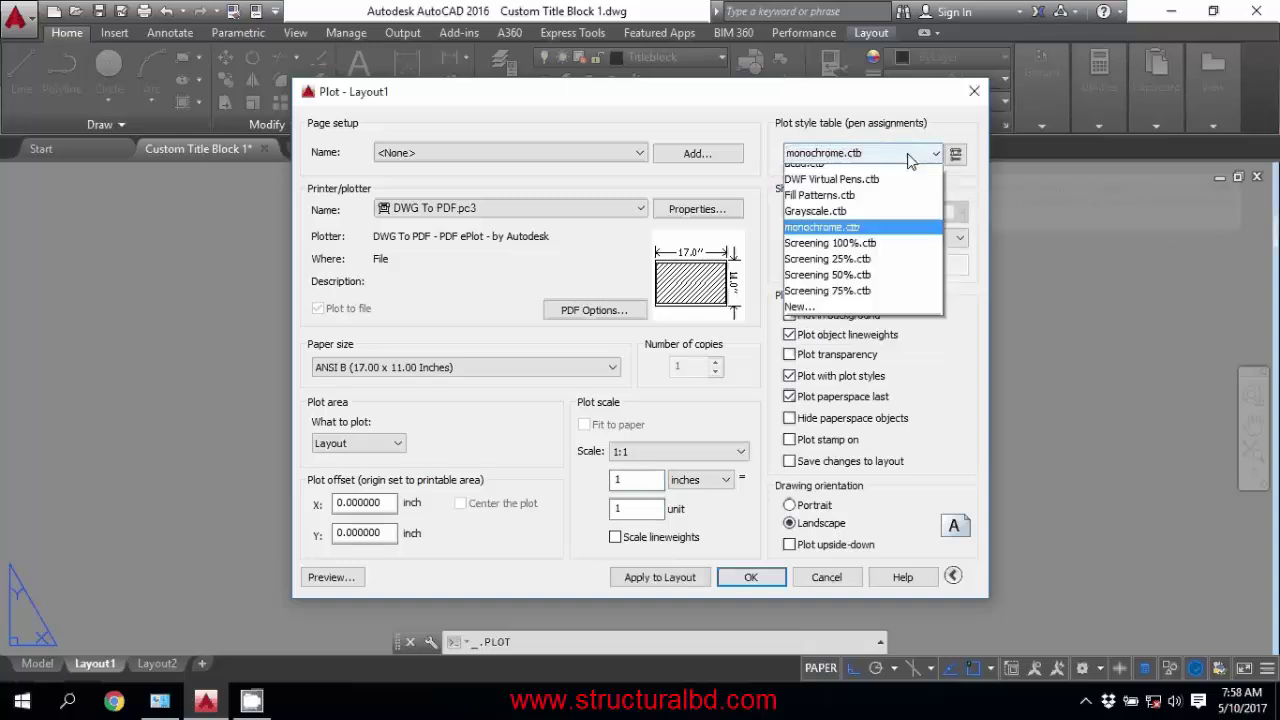
pyautogui.click(822, 177)
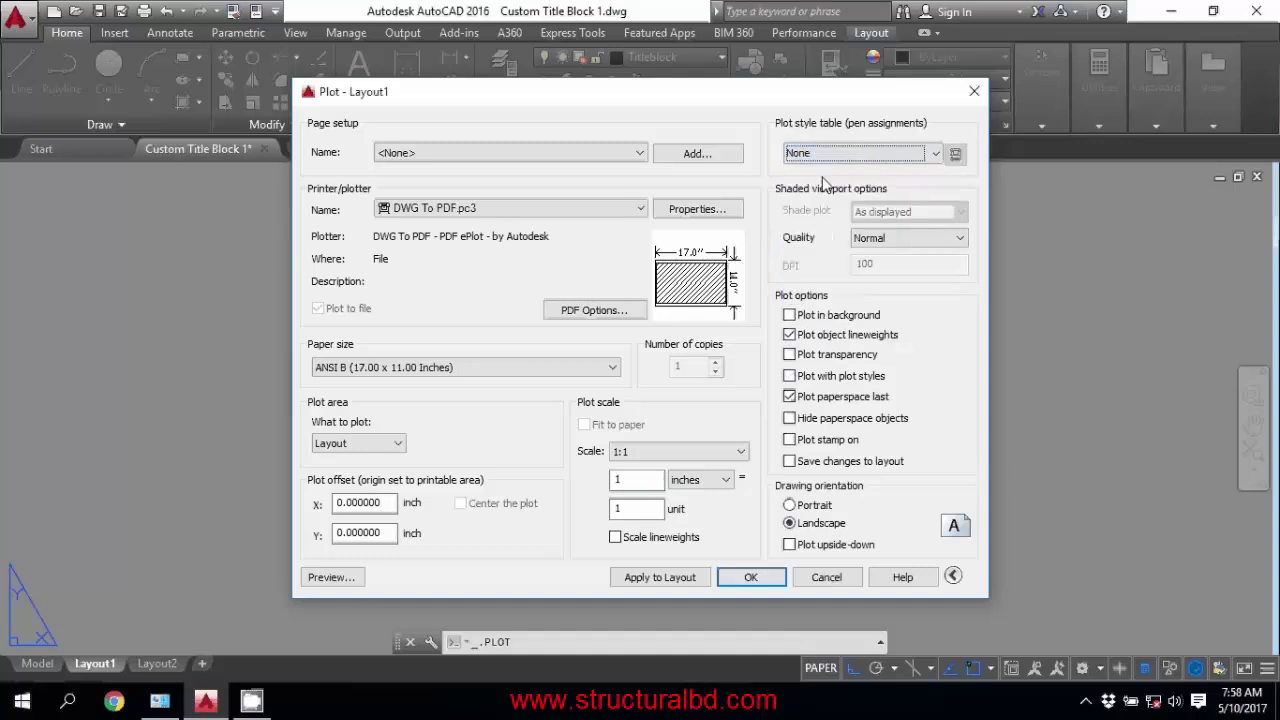
# - Preview the Layout1 sheet, zooming in and out
pyautogui.click(331, 577)
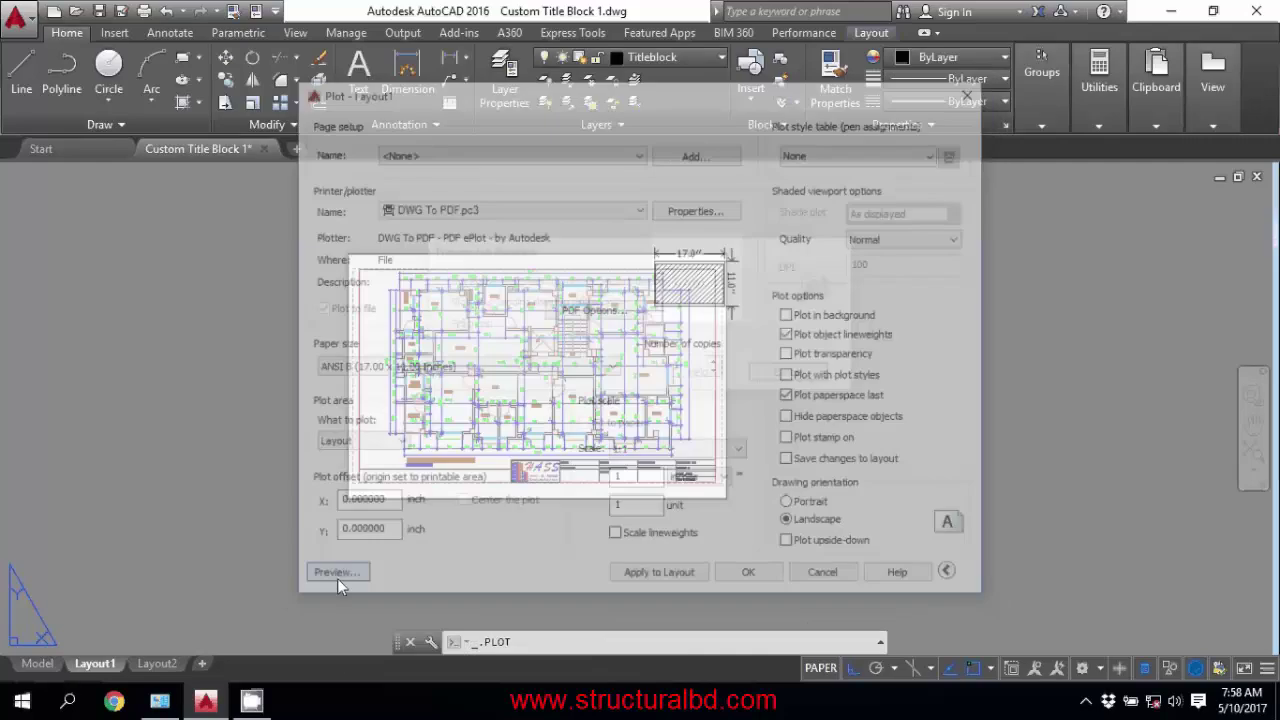
pyautogui.scroll(-3, 880, 410)
pyautogui.scroll(5, 674, 409)
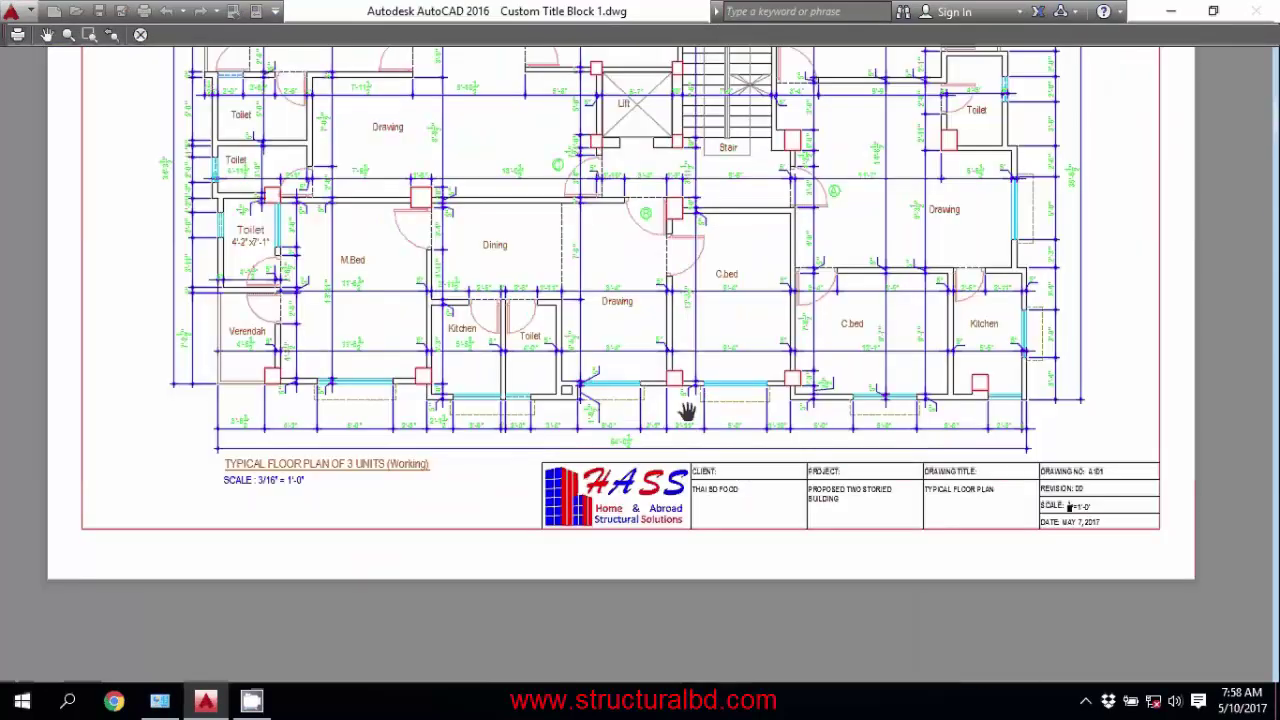
pyautogui.scroll(-5, 640, 368)
pyautogui.scroll(3, 640, 340)
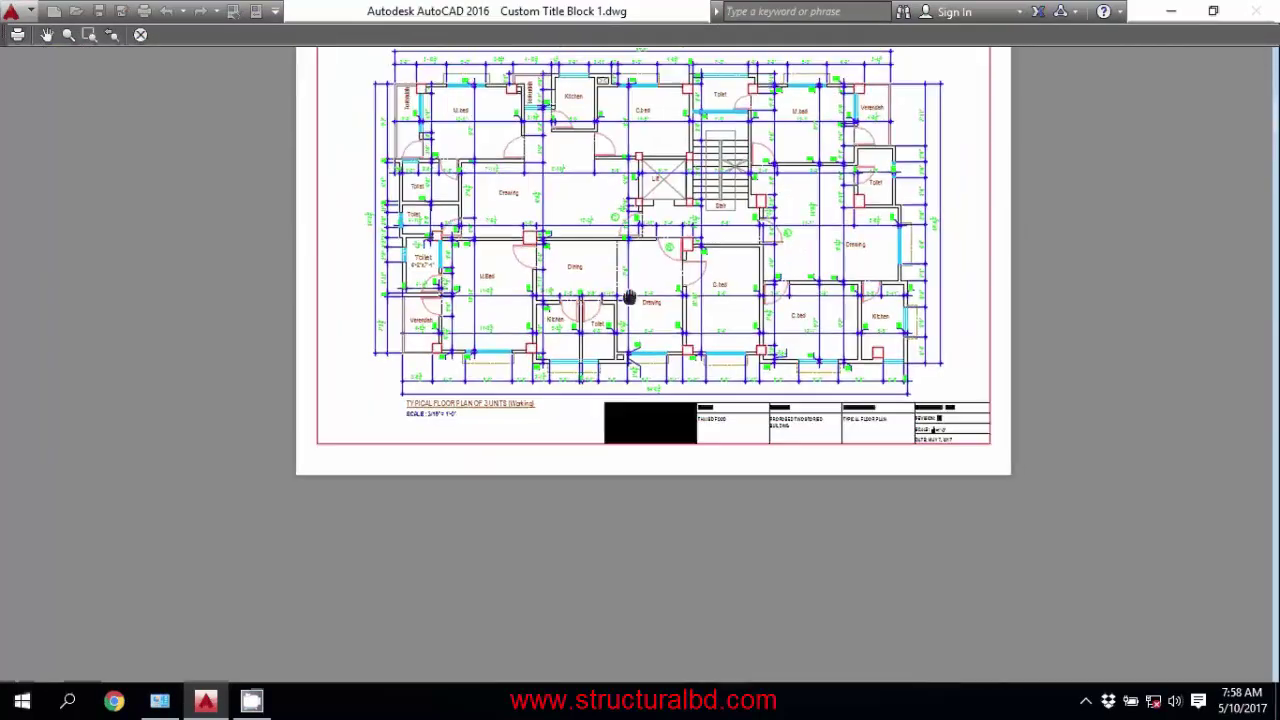
# - Plot from the preview to a PDF named 01 on the Desktop
pyautogui.rightClick(522, 281)
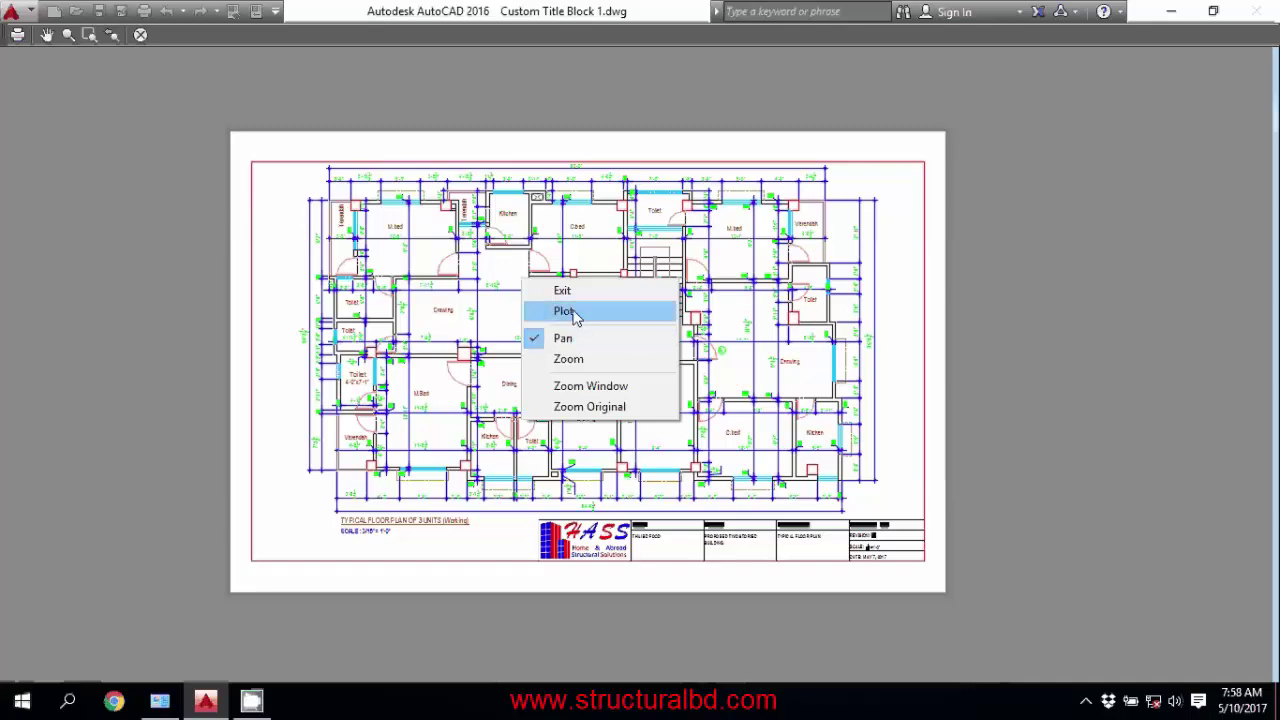
pyautogui.click(566, 312)
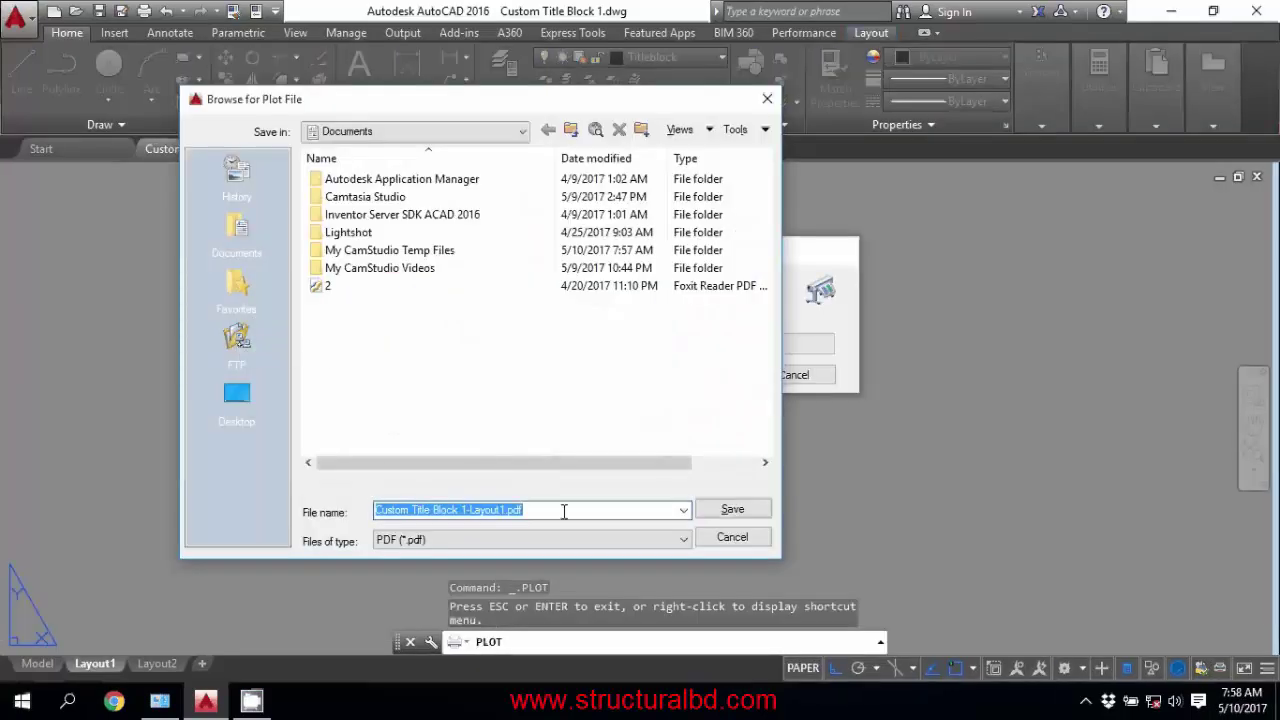
pyautogui.click(237, 396)
pyautogui.click(554, 518)
pyautogui.write('01')
pyautogui.press('Return')
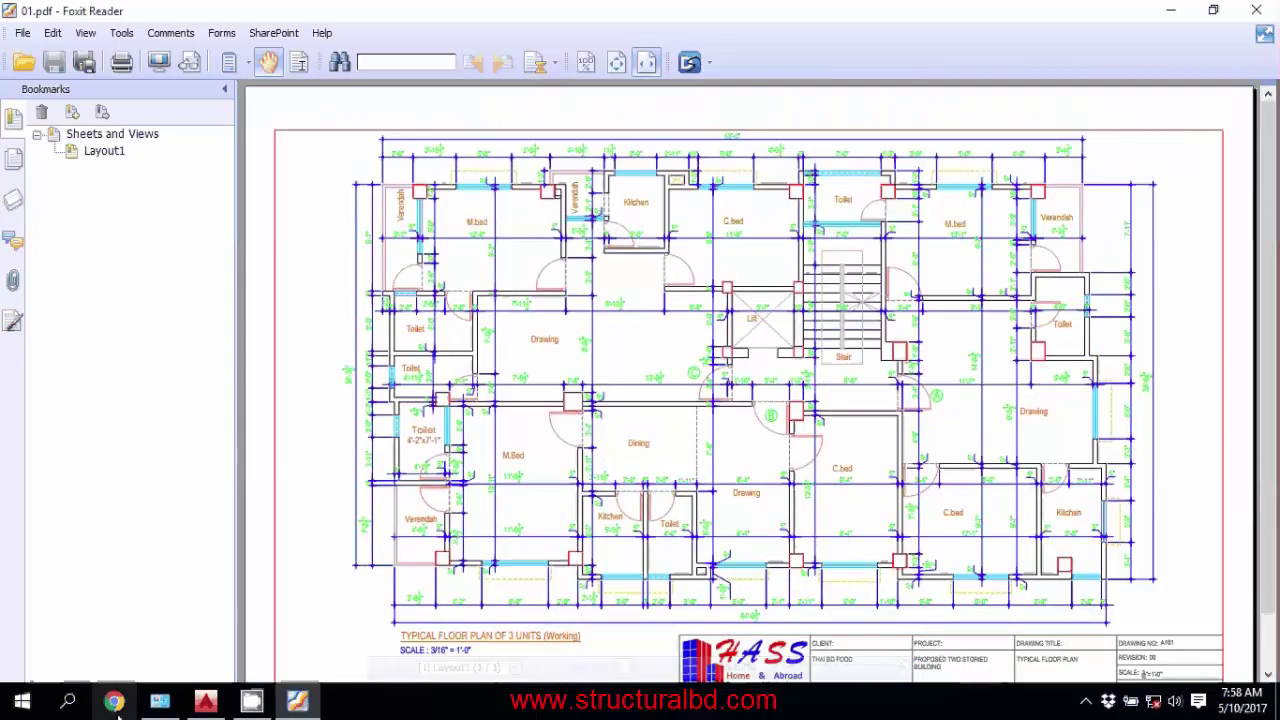
# - Return to AutoCAD and reopen the Plot dialog with Ctrl+P
pyautogui.click(205, 701)
pyautogui.scroll(-2, 277, 234)
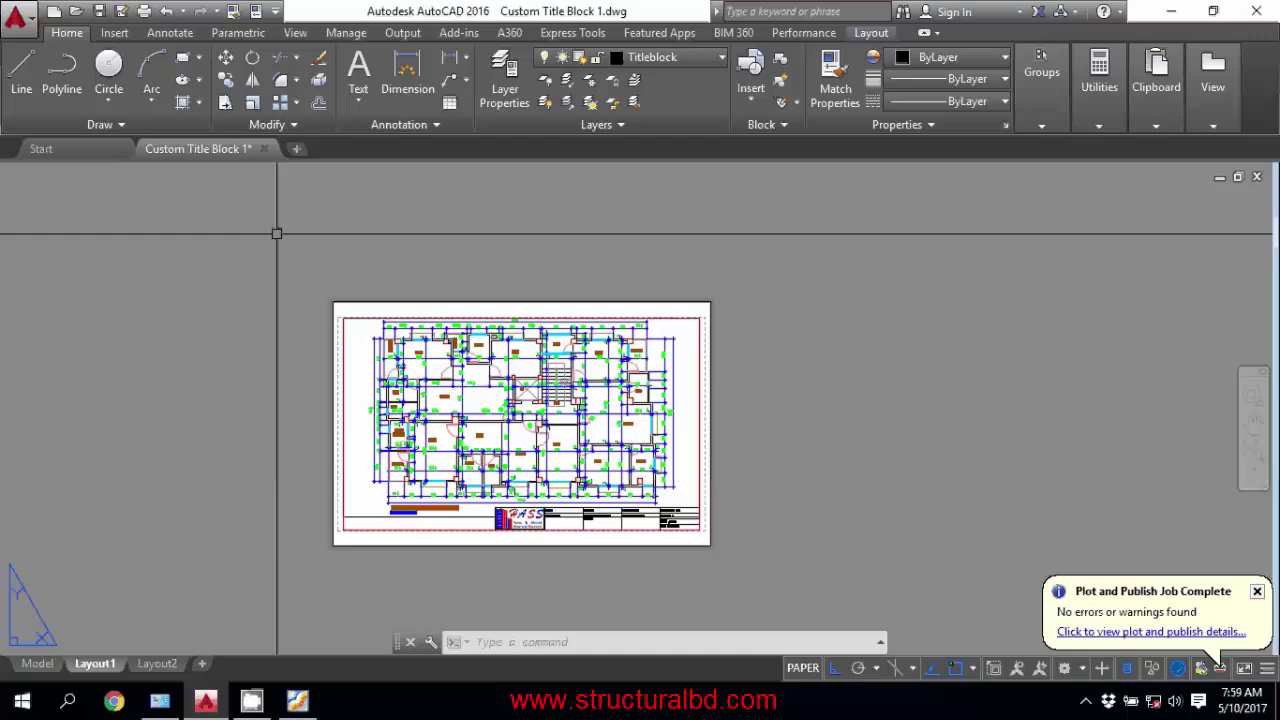
pyautogui.hotkey('ctrl', 'p')
# - Apply the monochrome.ctb plot style table and check the black-and-white preview
pyautogui.click(835, 155)
pyautogui.click(835, 248)
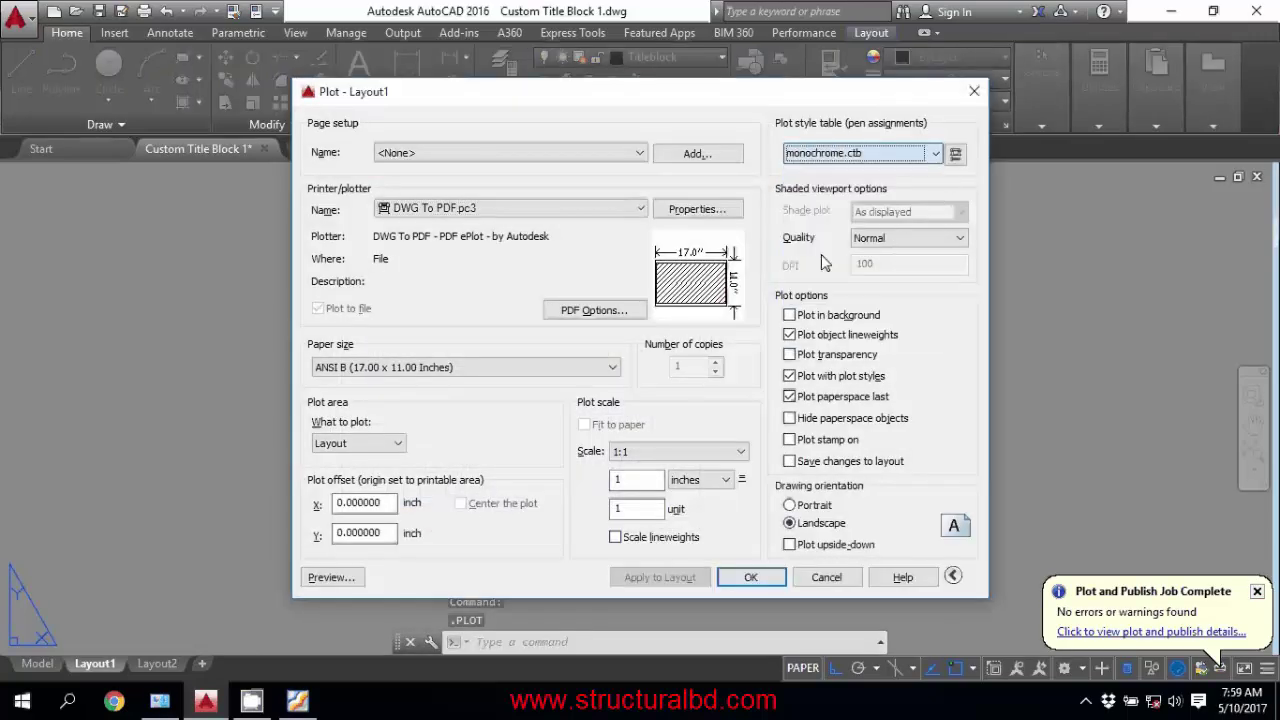
pyautogui.click(331, 579)
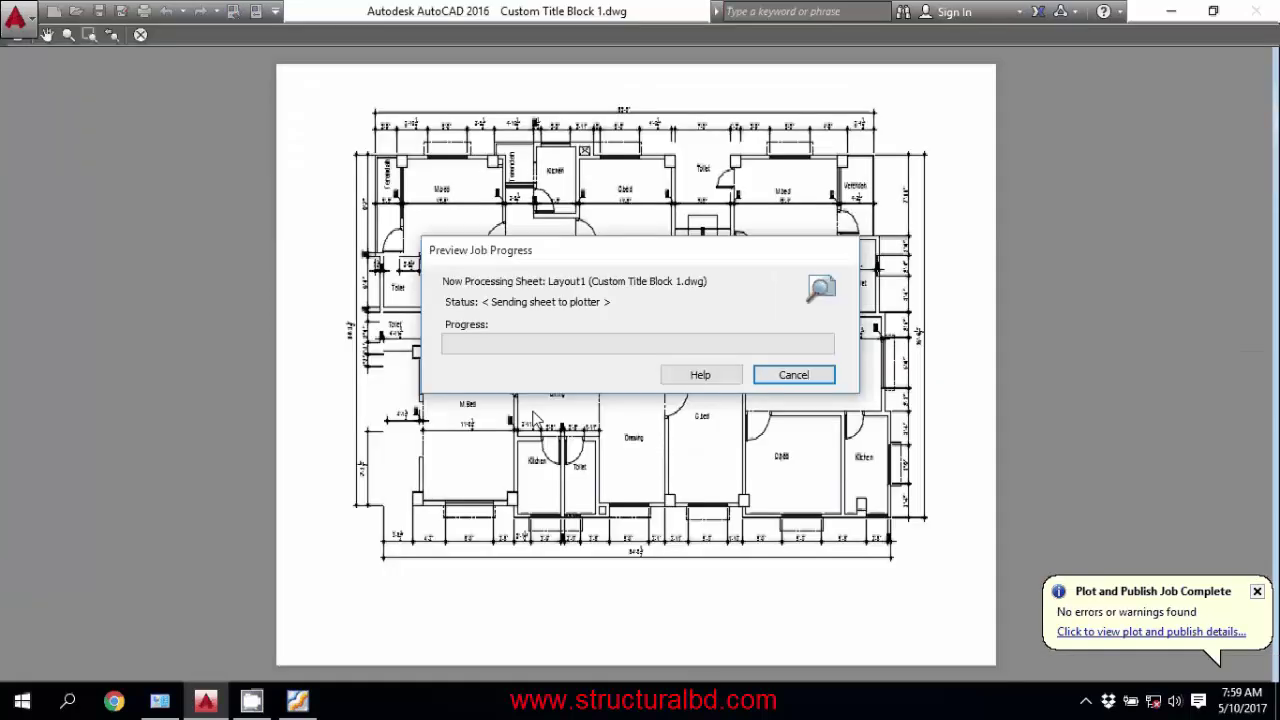
pyautogui.rightClick(545, 222)
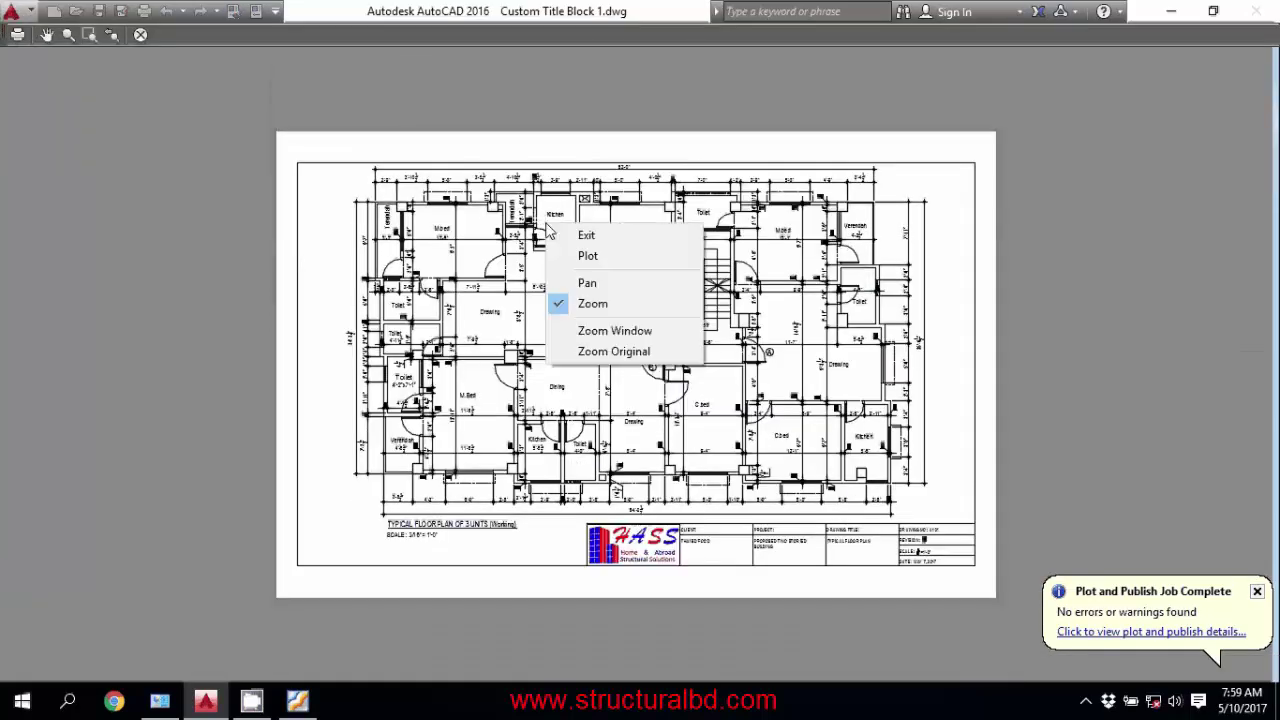
pyautogui.click(596, 237)
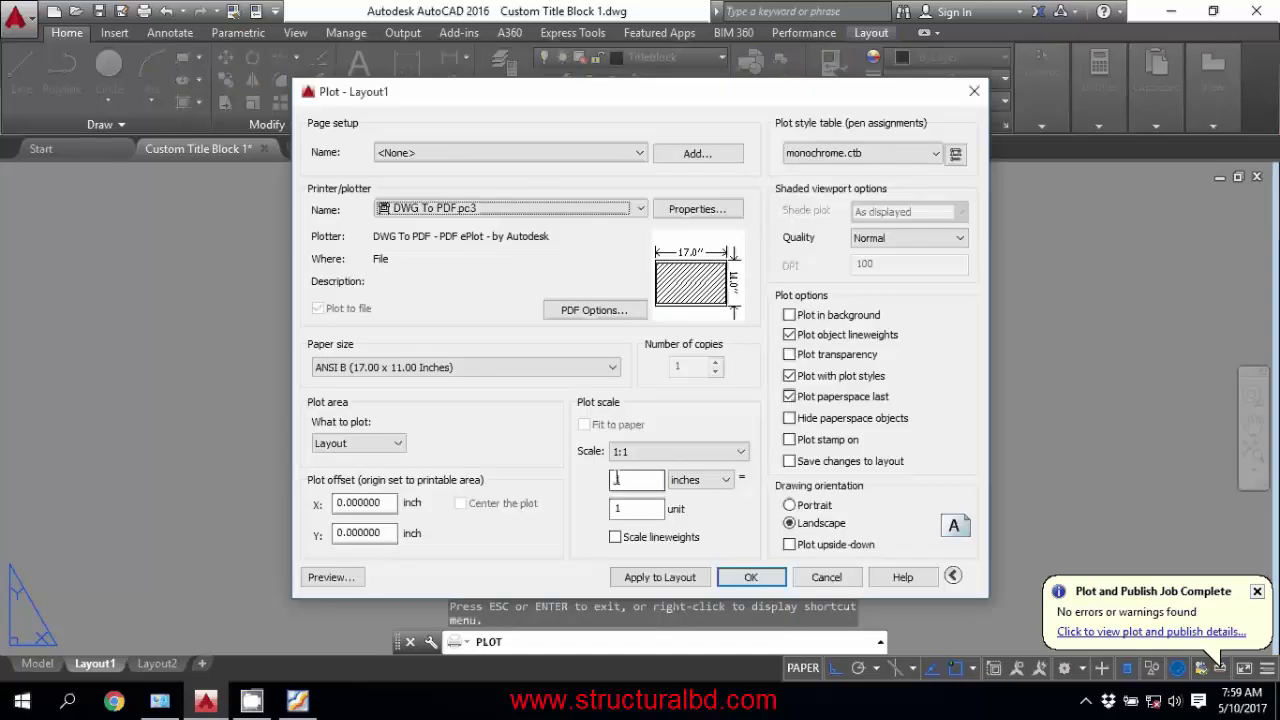
# - Plot the layout to a PDF named 001 BK
pyautogui.click(751, 578)
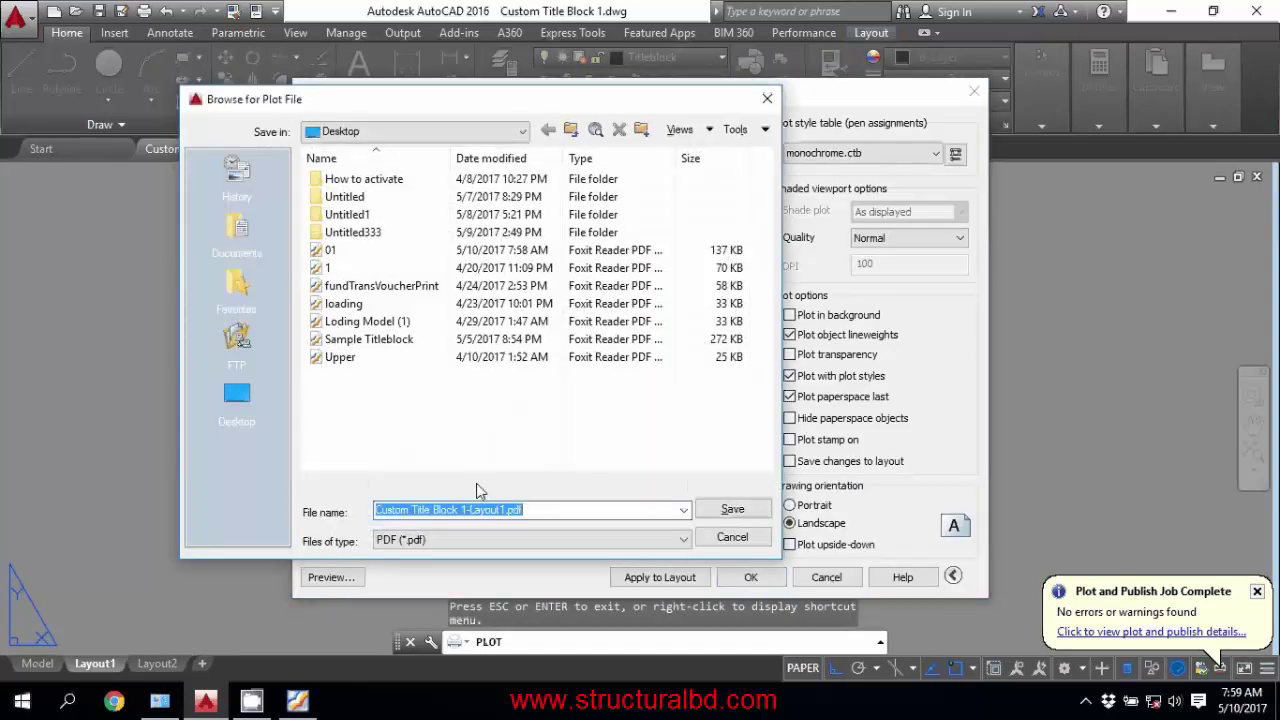
pyautogui.write('001 BK')
pyautogui.press('Return')
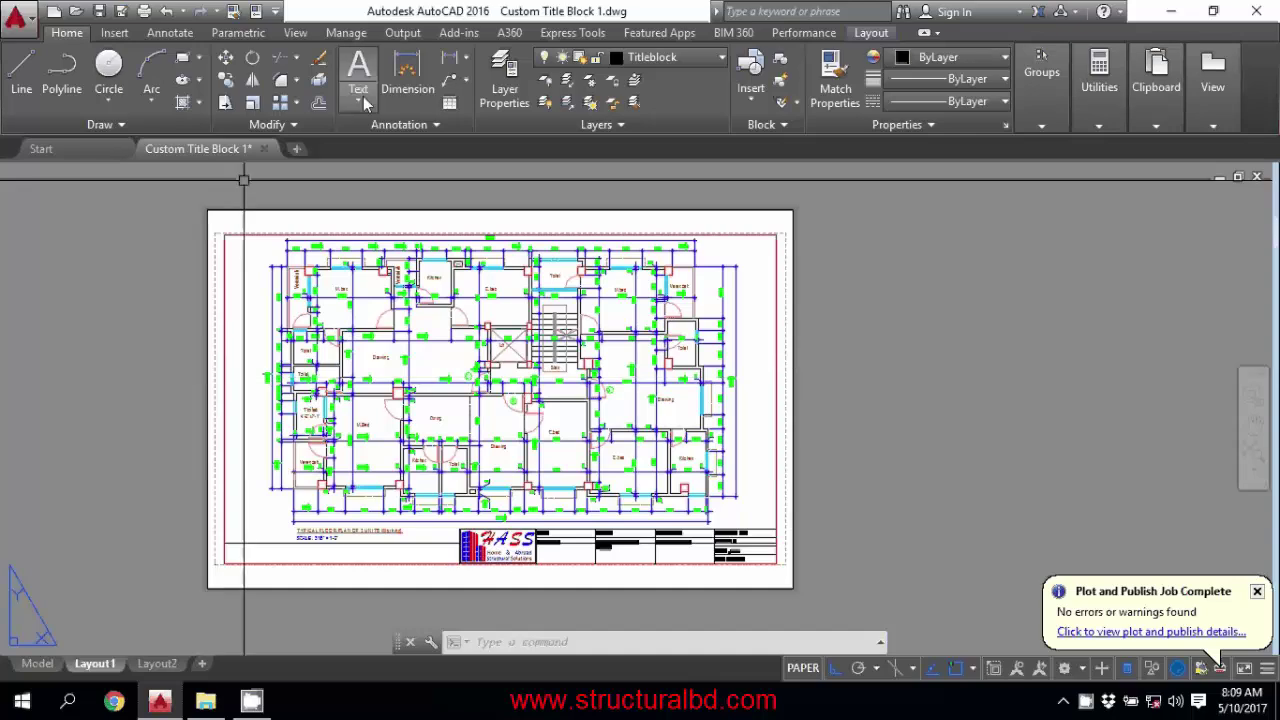
# - Reopen Plot from the Quick Access toolbar, switch the plot style table to acad.ctb, and preview
pyautogui.click(144, 11)
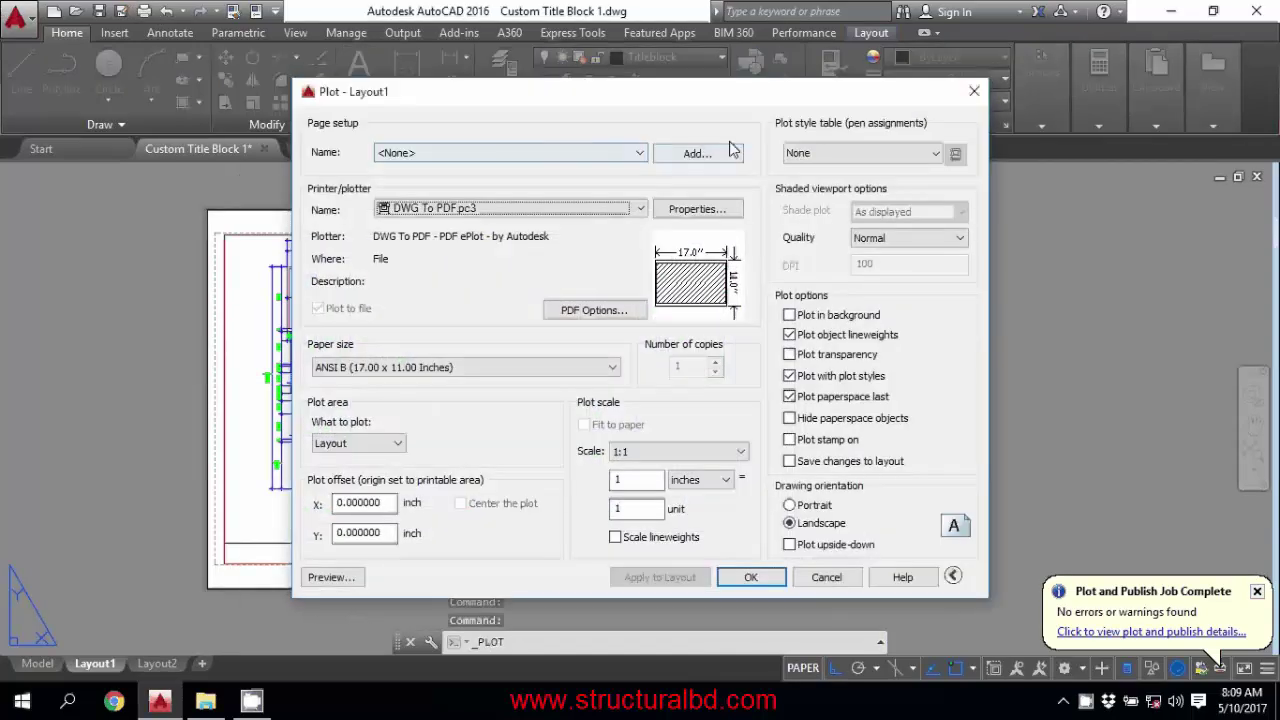
pyautogui.click(840, 153)
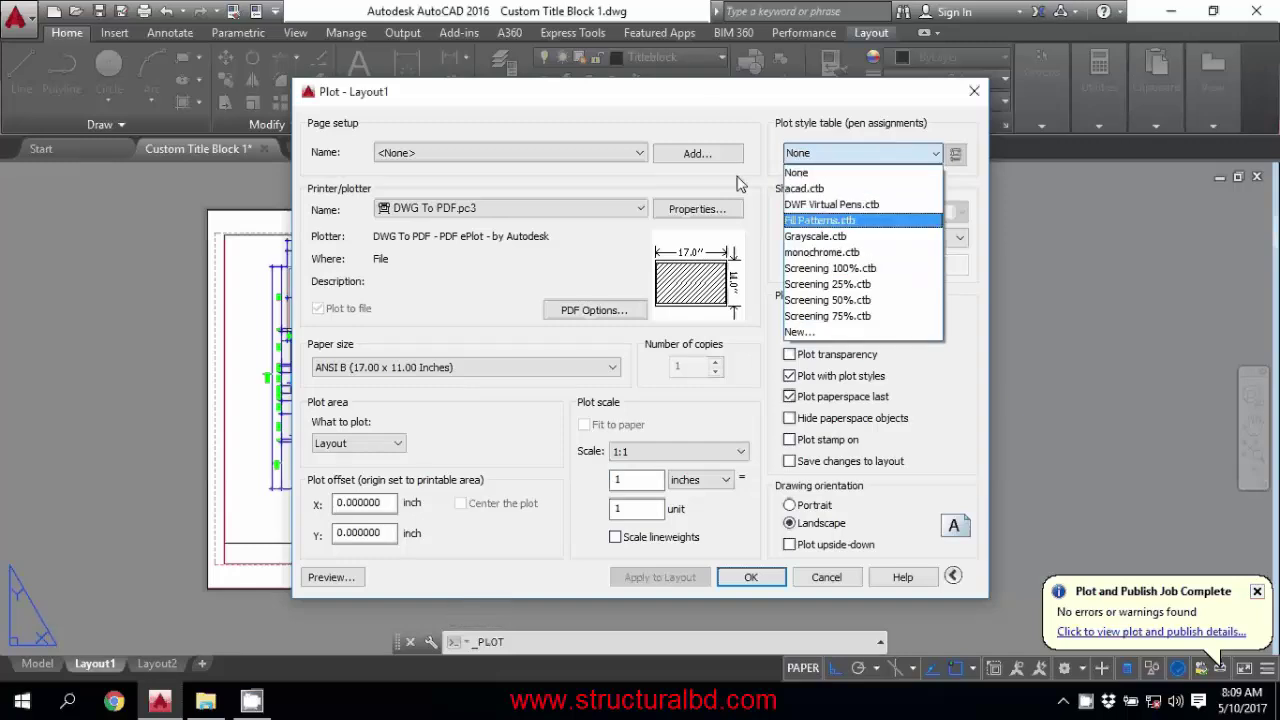
pyautogui.click(702, 113)
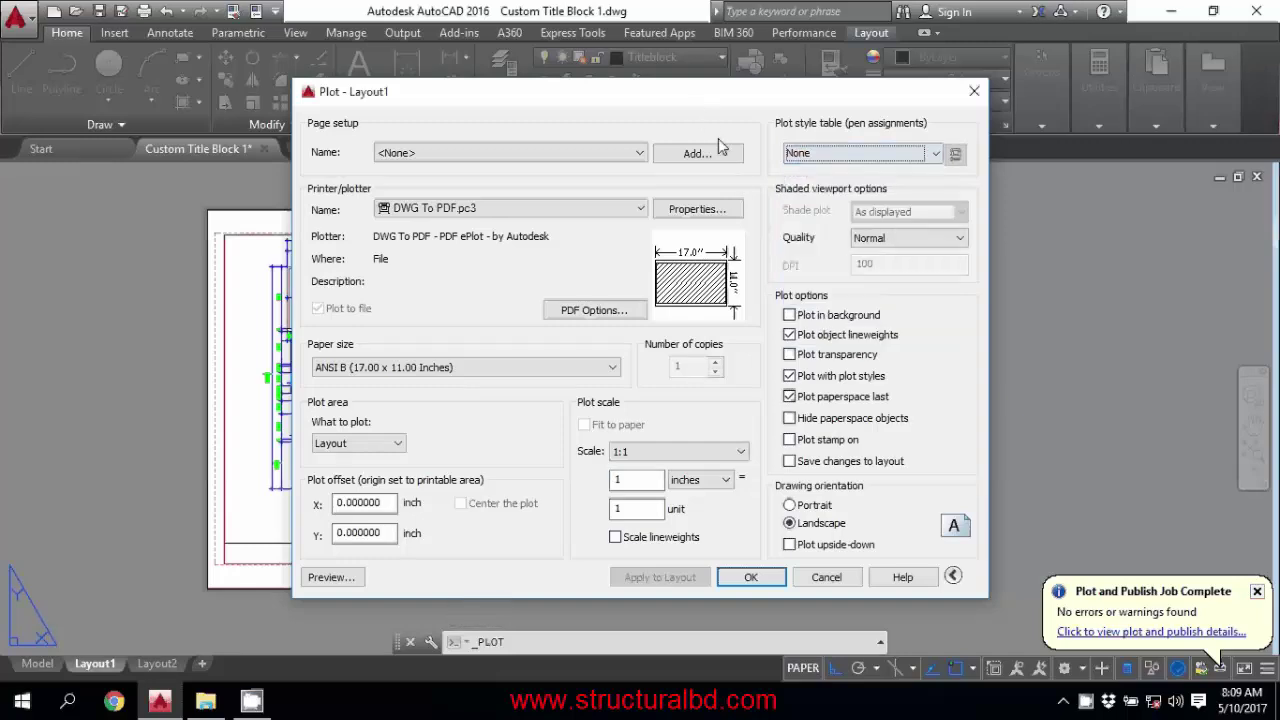
pyautogui.click(870, 155)
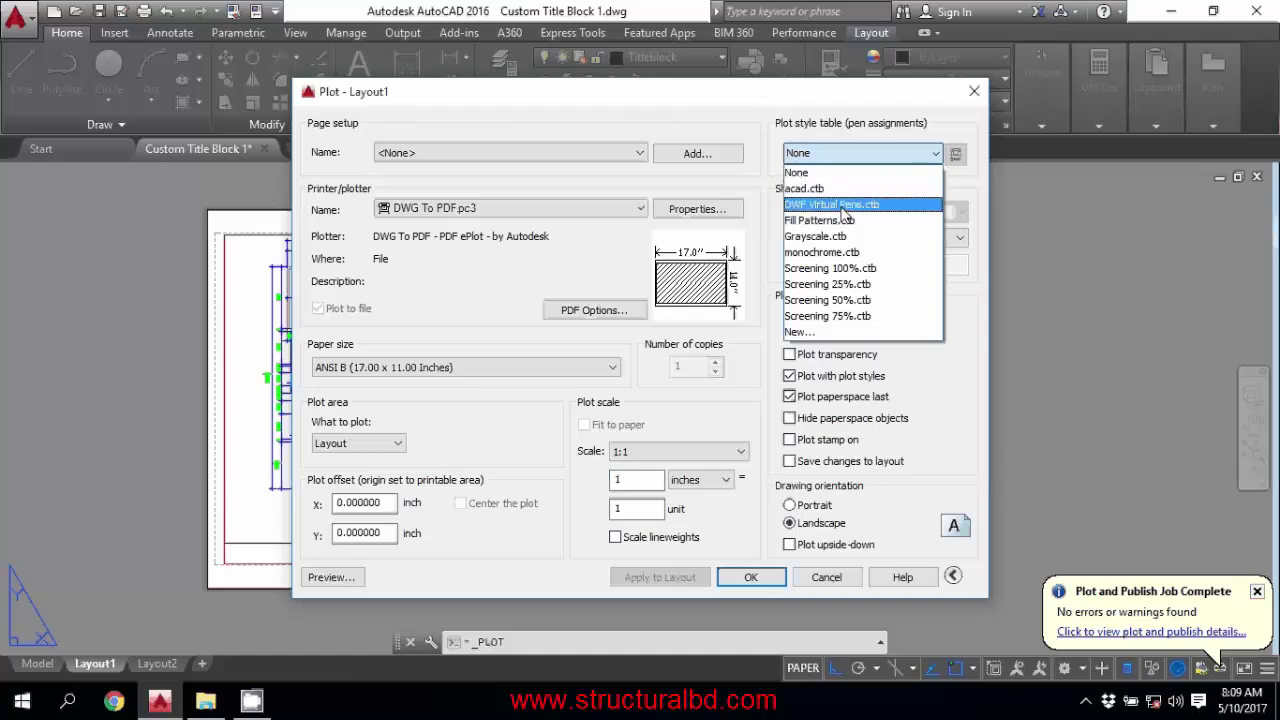
pyautogui.click(695, 118)
pyautogui.click(862, 153)
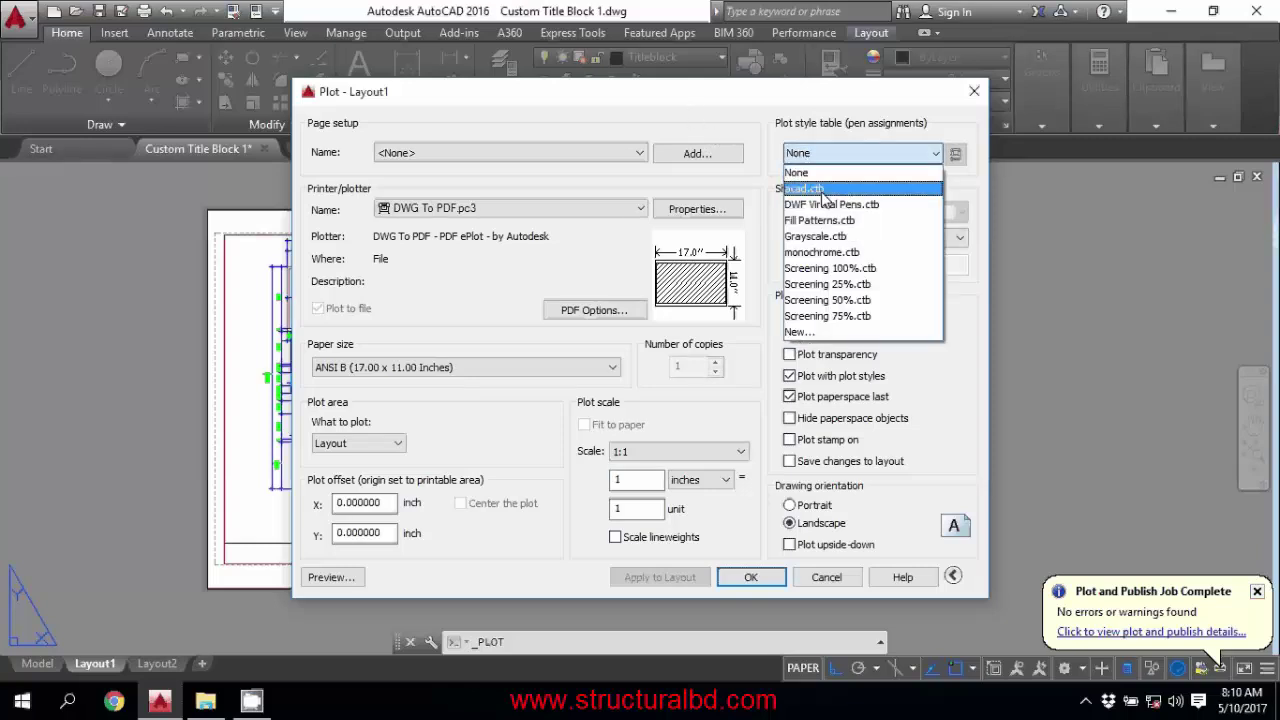
pyautogui.click(811, 190)
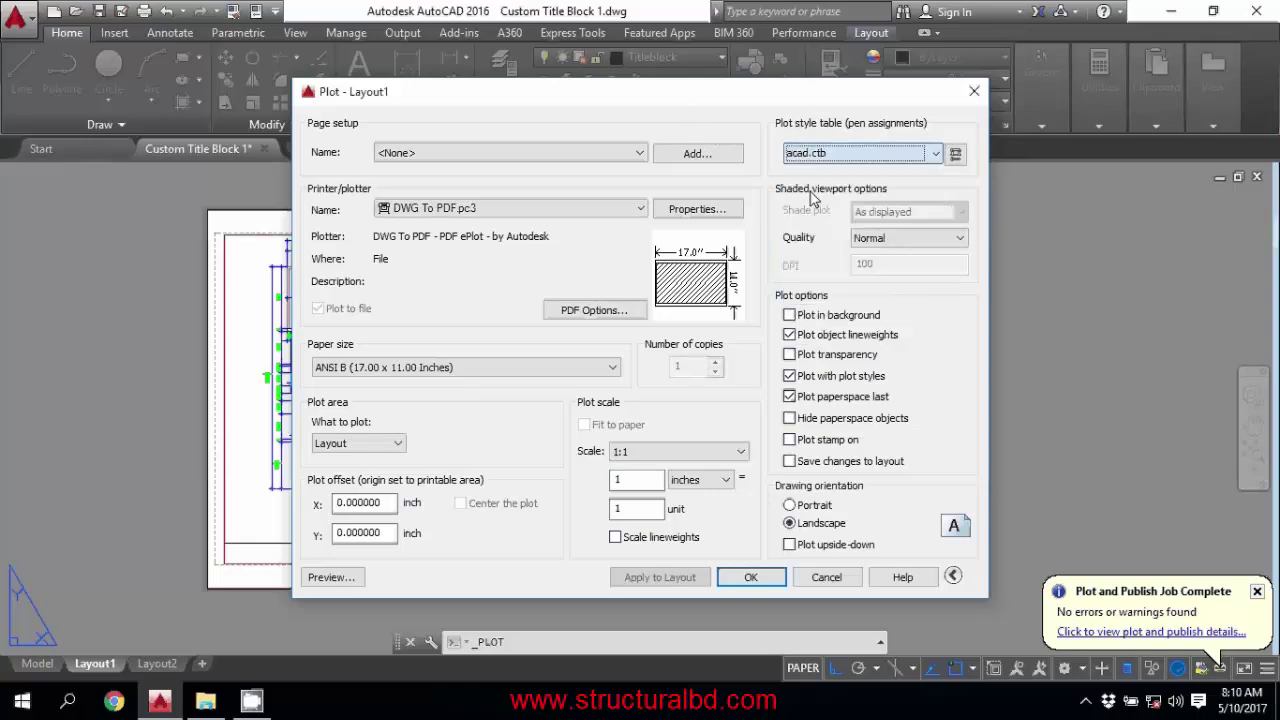
pyautogui.click(331, 577)
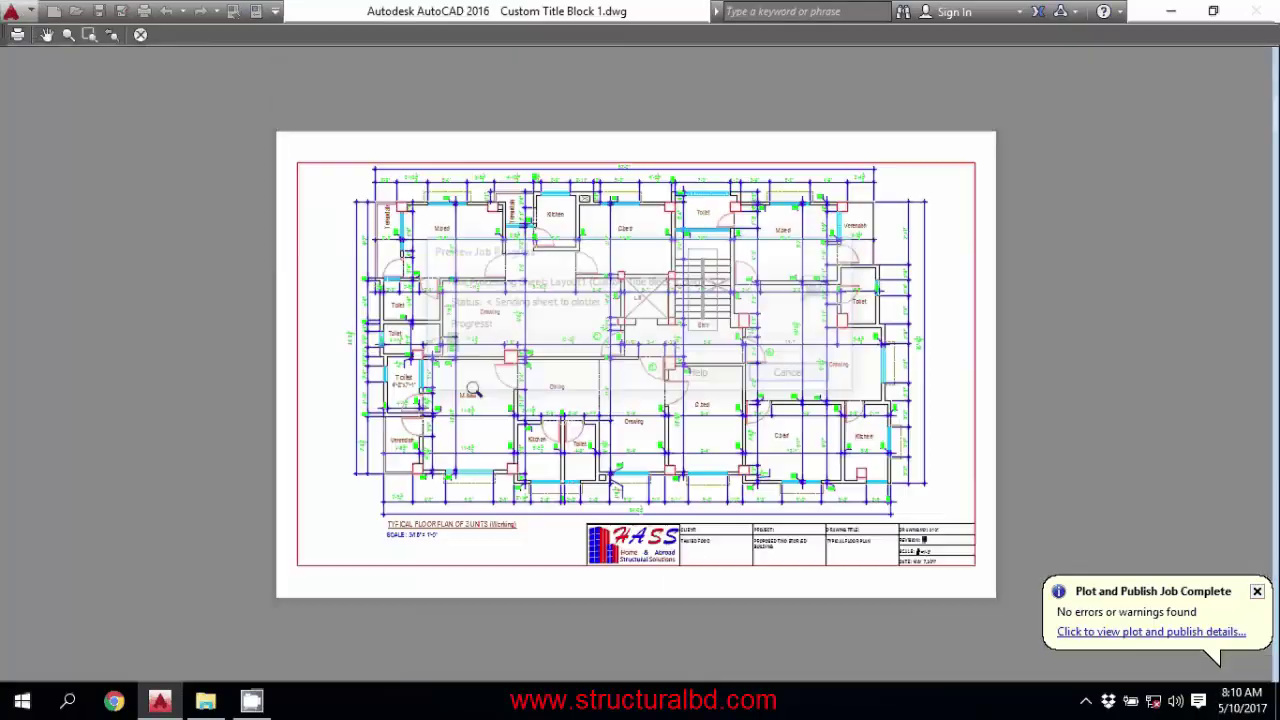
# - Zoom into the colour preview, close it with Esc, and open the plot style table list
pyautogui.scroll(4, 538, 284)
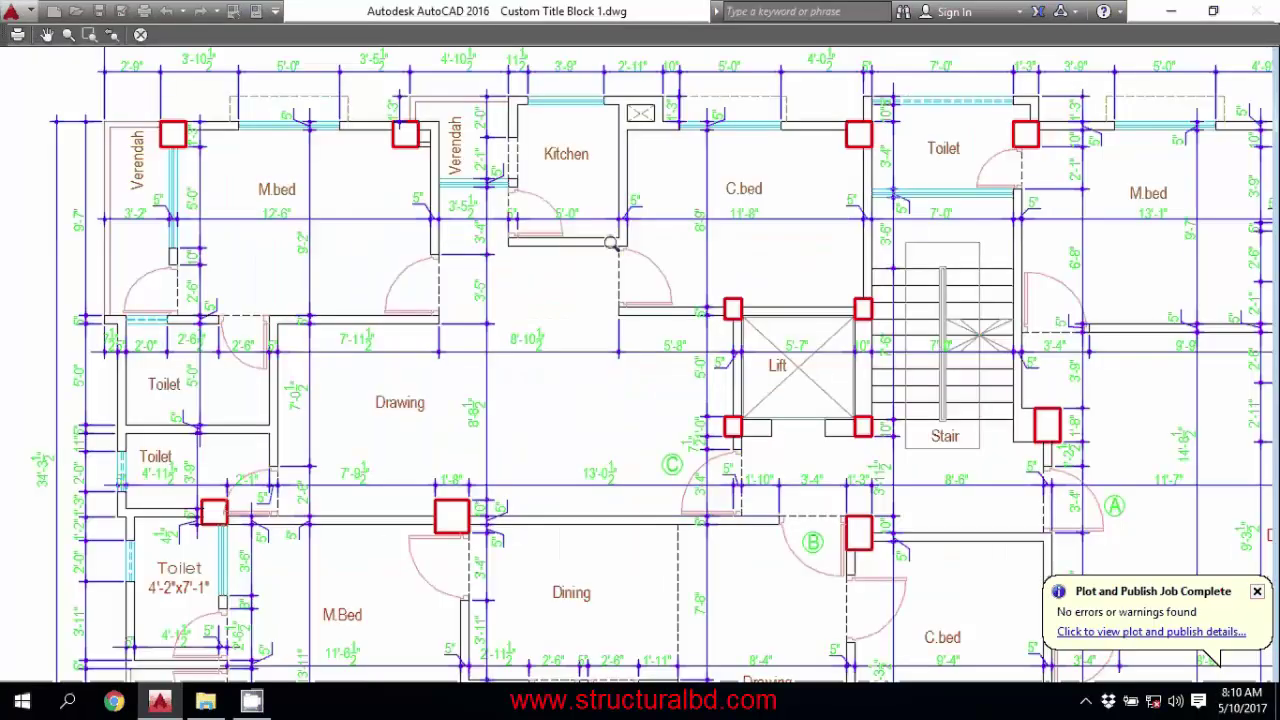
pyautogui.scroll(-4, 560, 290)
pyautogui.moveTo(590, 313); pyautogui.dragTo(592, 298, button='middle')
pyautogui.press('Escape')
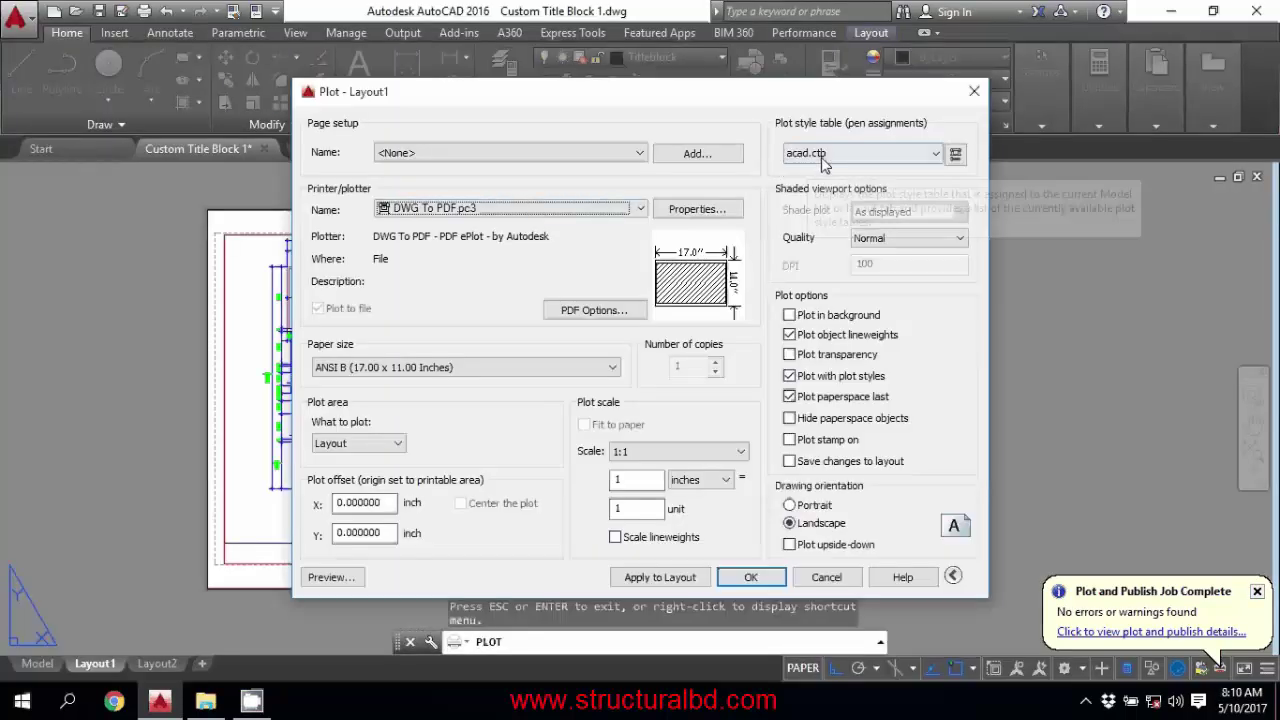
pyautogui.click(823, 158)
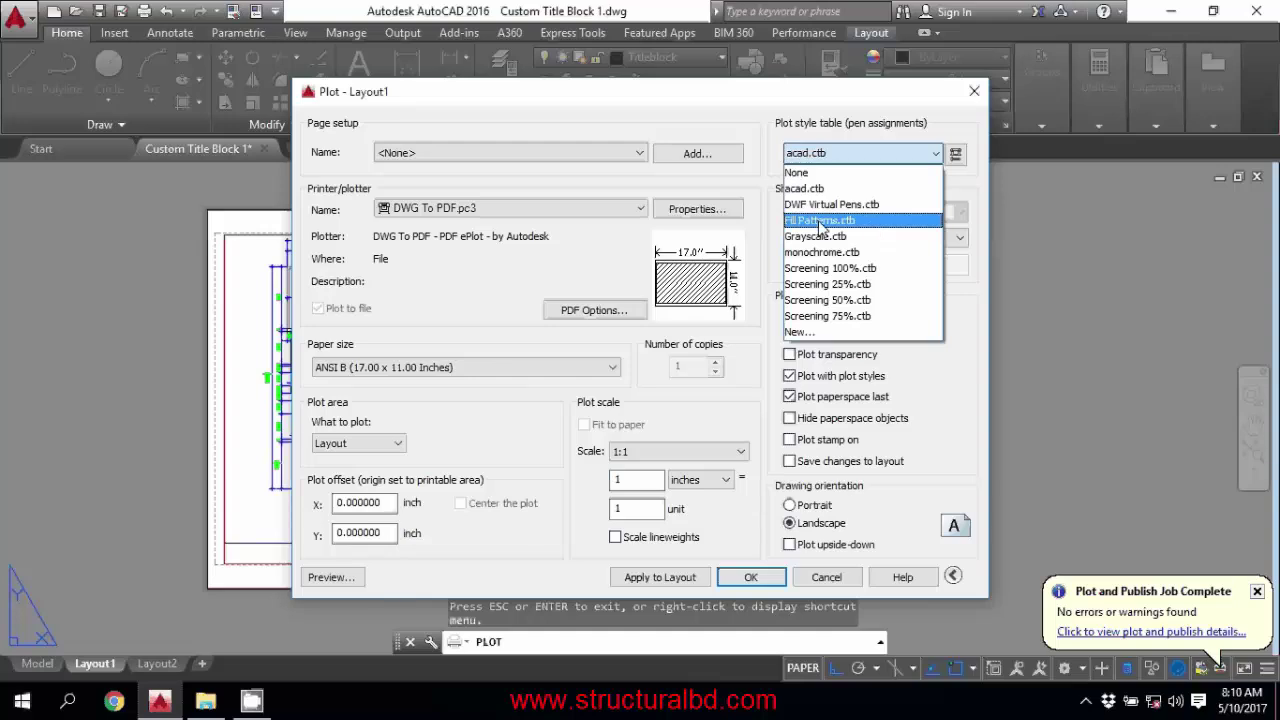
# - Start a new plot style table but cancel the wizard, keeping acad.ctb
pyautogui.click(806, 333)
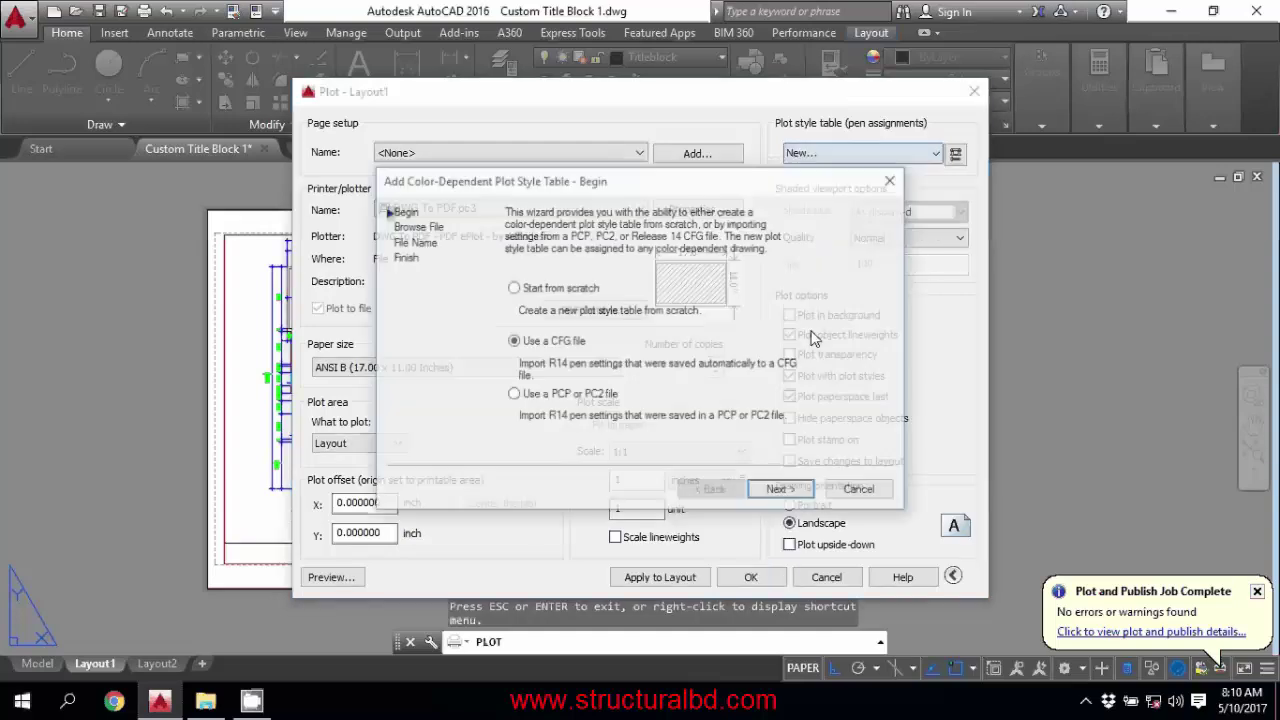
pyautogui.click(863, 491)
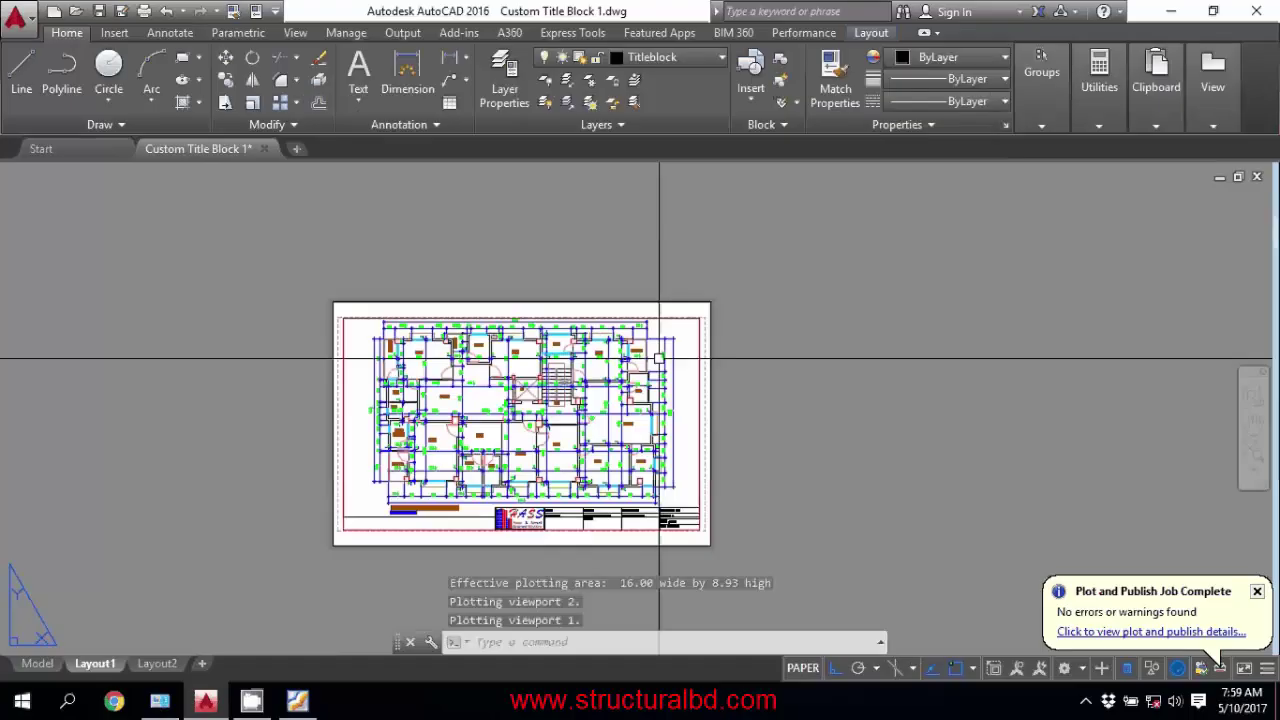
pyautogui.scroll(-3, 500, 340)
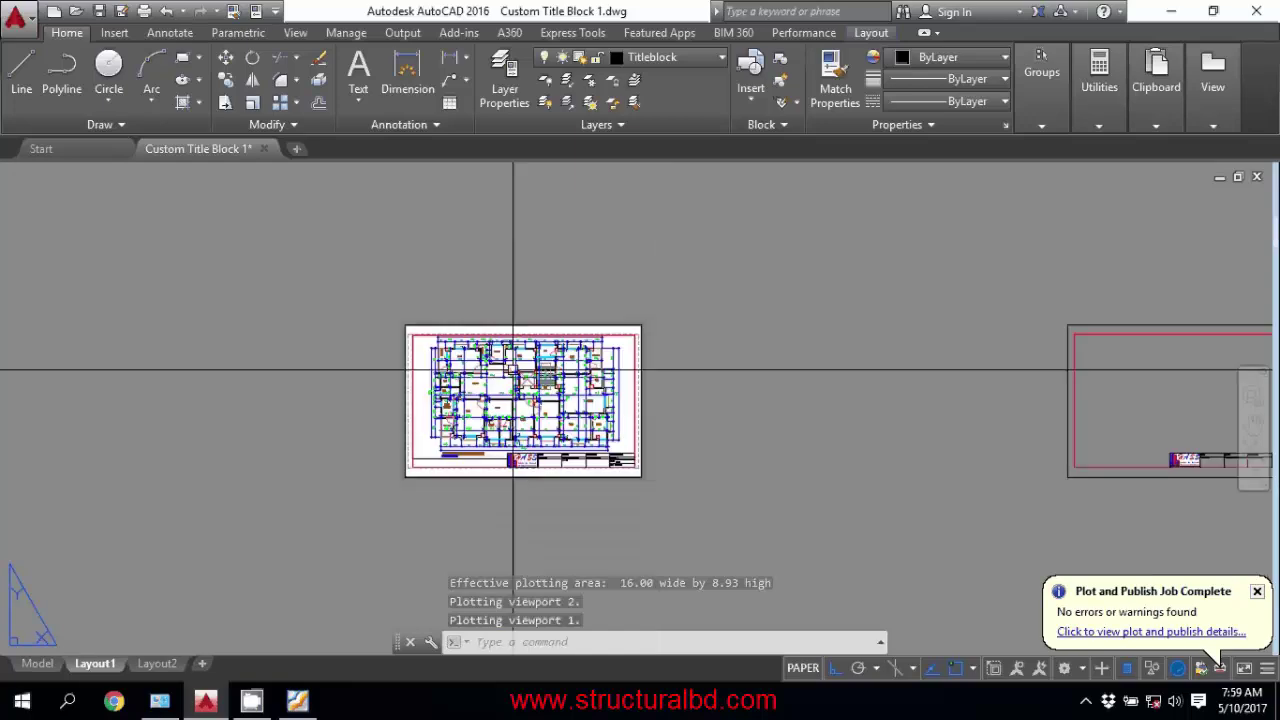
# - Pan the Layout1 sheet, switch to the Model tab, and pan onto the floor plan
pyautogui.scroll(5, 447, 425)
pyautogui.scroll(-2, 447, 425)
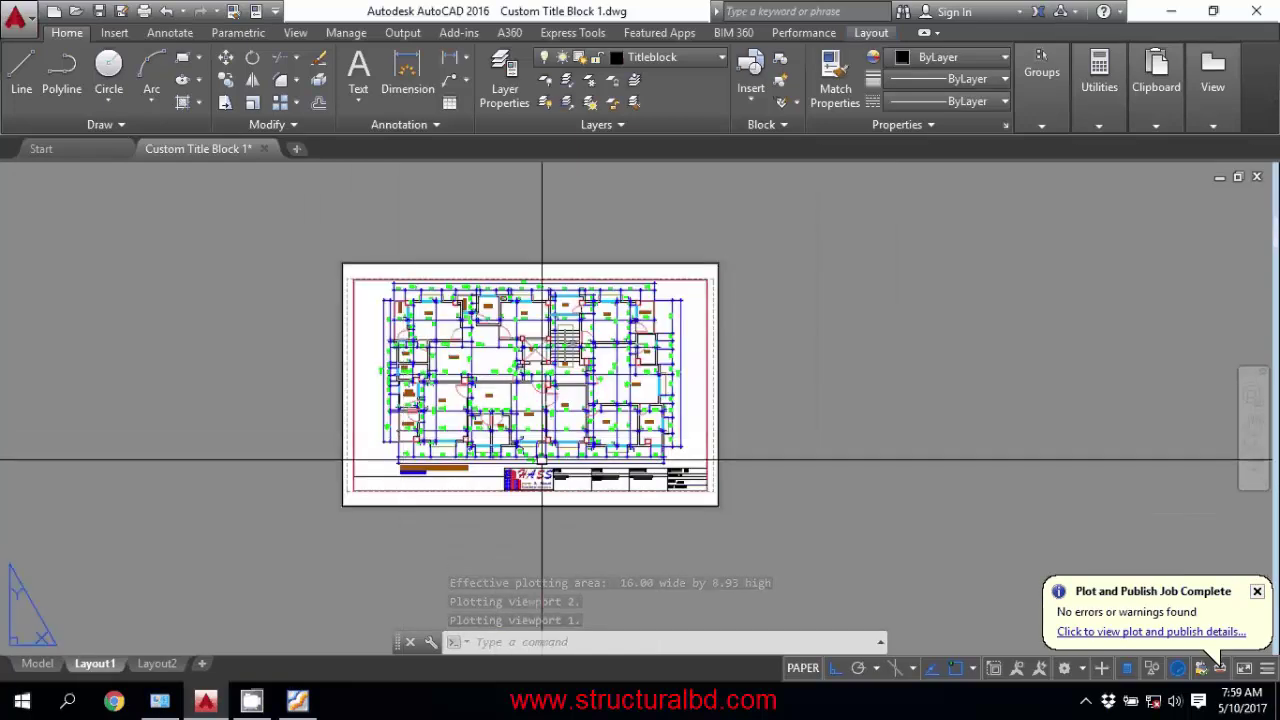
pyautogui.moveTo(436, 356); pyautogui.dragTo(354, 364, button='middle')
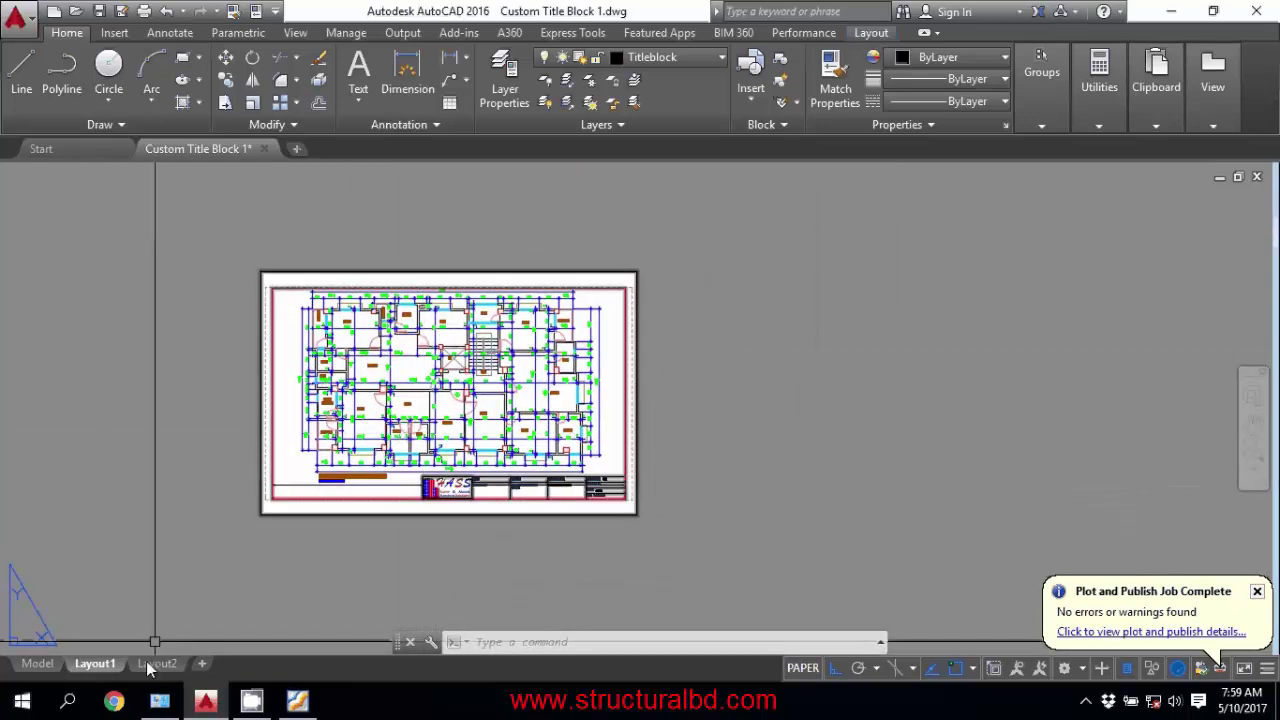
pyautogui.click(40, 664)
pyautogui.scroll(5, 566, 354)
pyautogui.moveTo(295, 636); pyautogui.dragTo(341, 497, button='middle')
pyautogui.scroll(6, 400, 436)
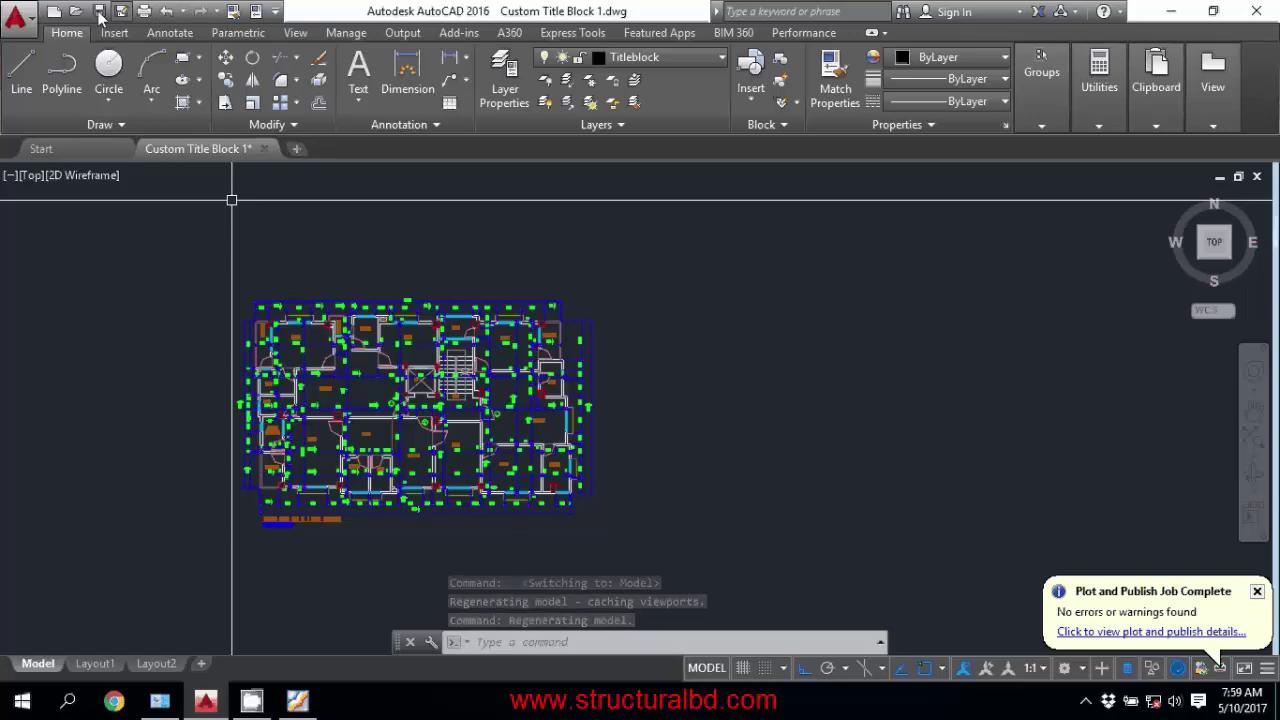
# - Open the Plot dialog for model space from the Quick Access toolbar
pyautogui.click(17, 17)
pyautogui.moveTo(72, 386)
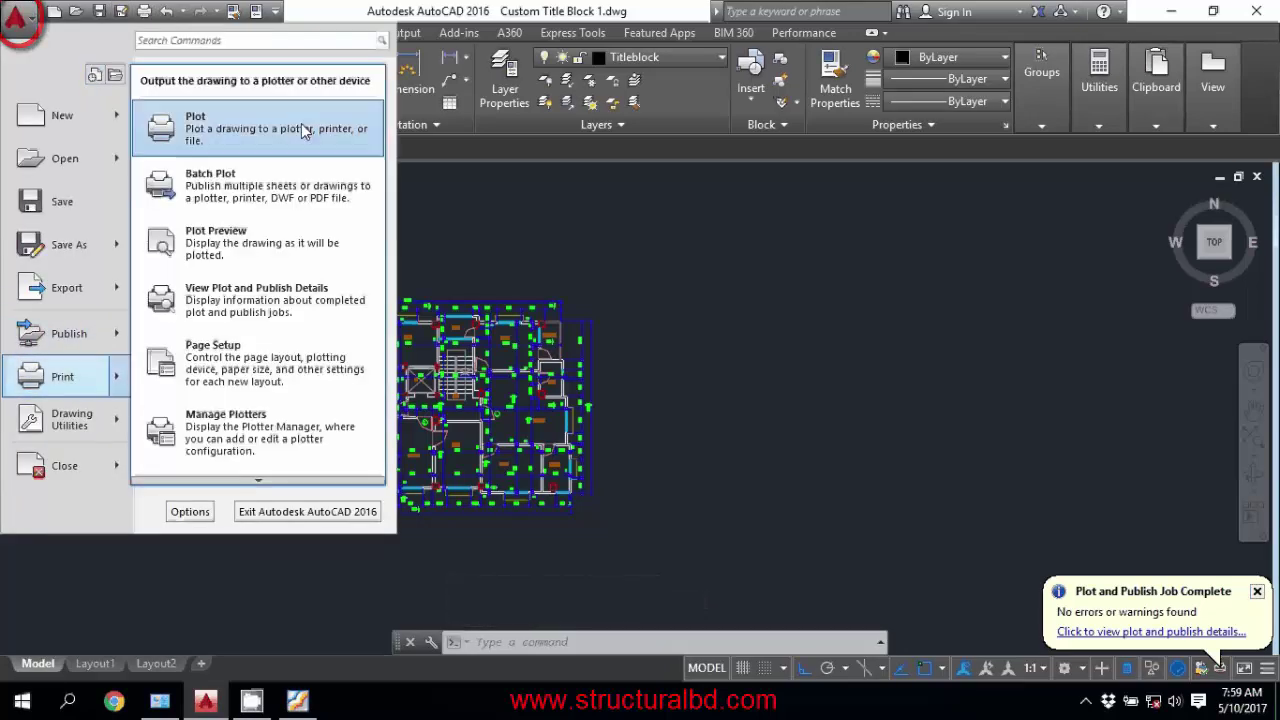
pyautogui.click(143, 10)
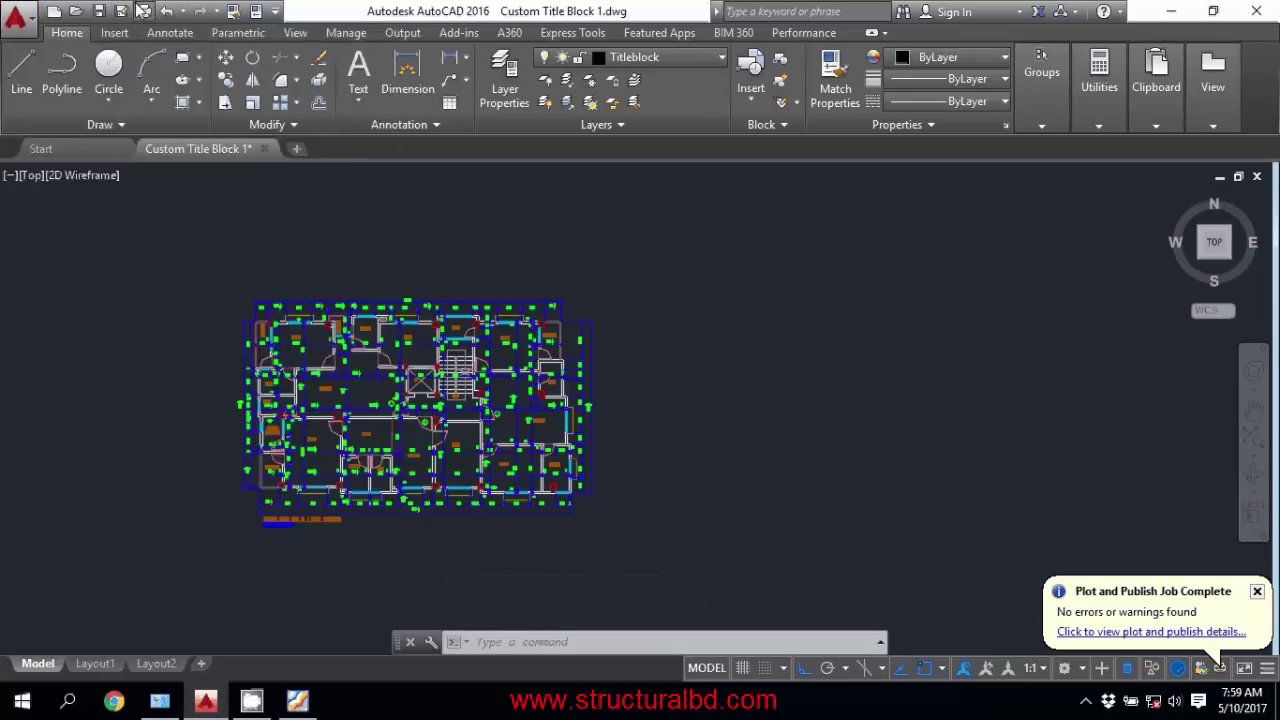
pyautogui.click(144, 10)
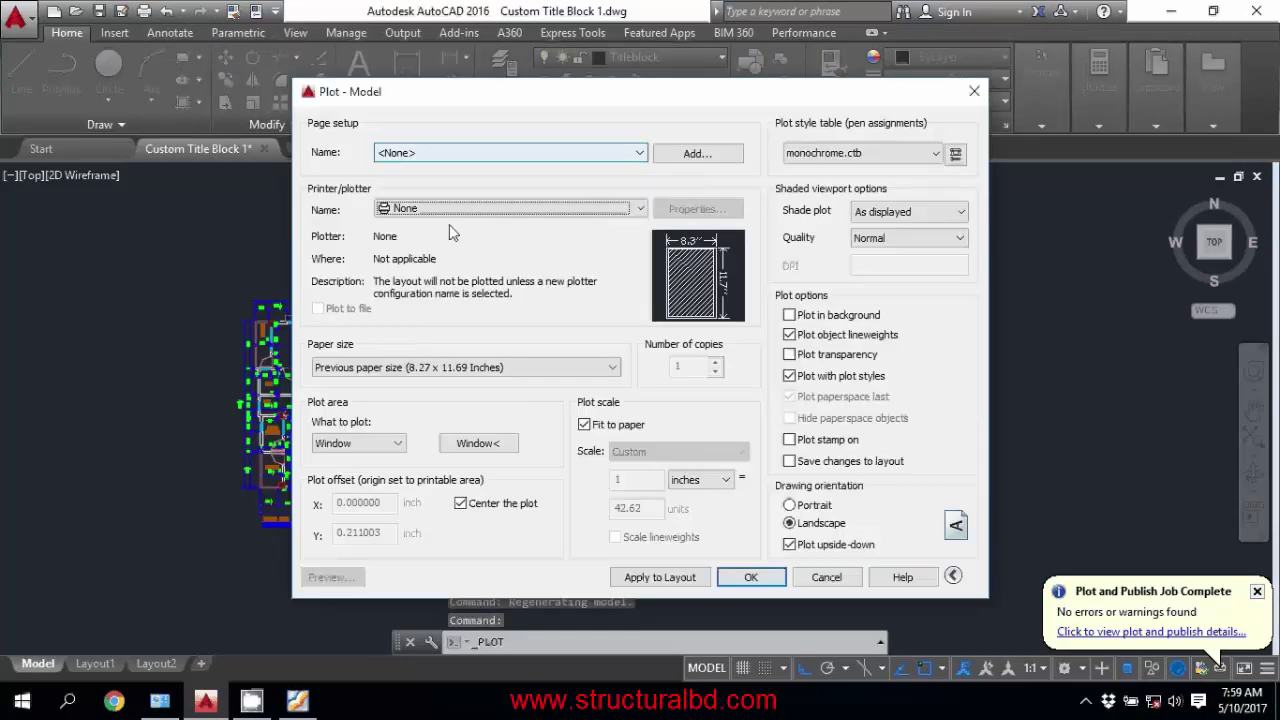
# - Select DWG To PDF.pc3 as plotter with ANSI B (17.00 x 11.00 Inches) paper
pyautogui.click(466, 208)
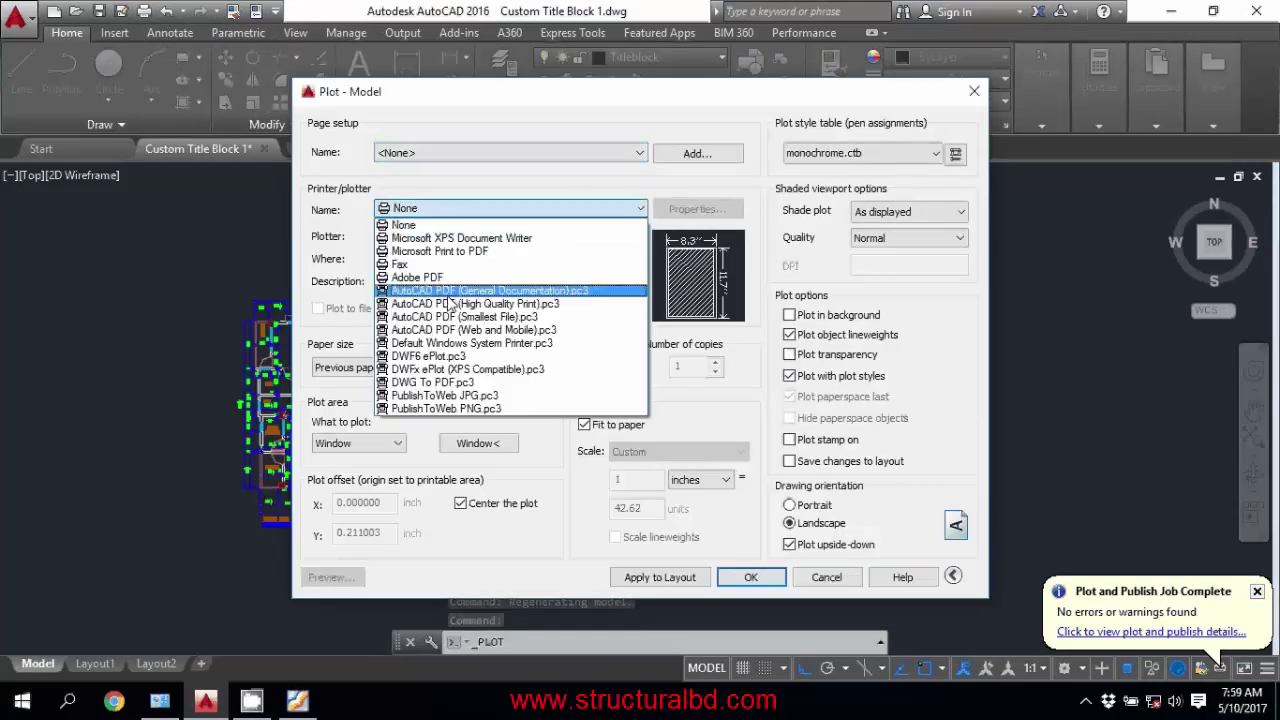
pyautogui.click(470, 383)
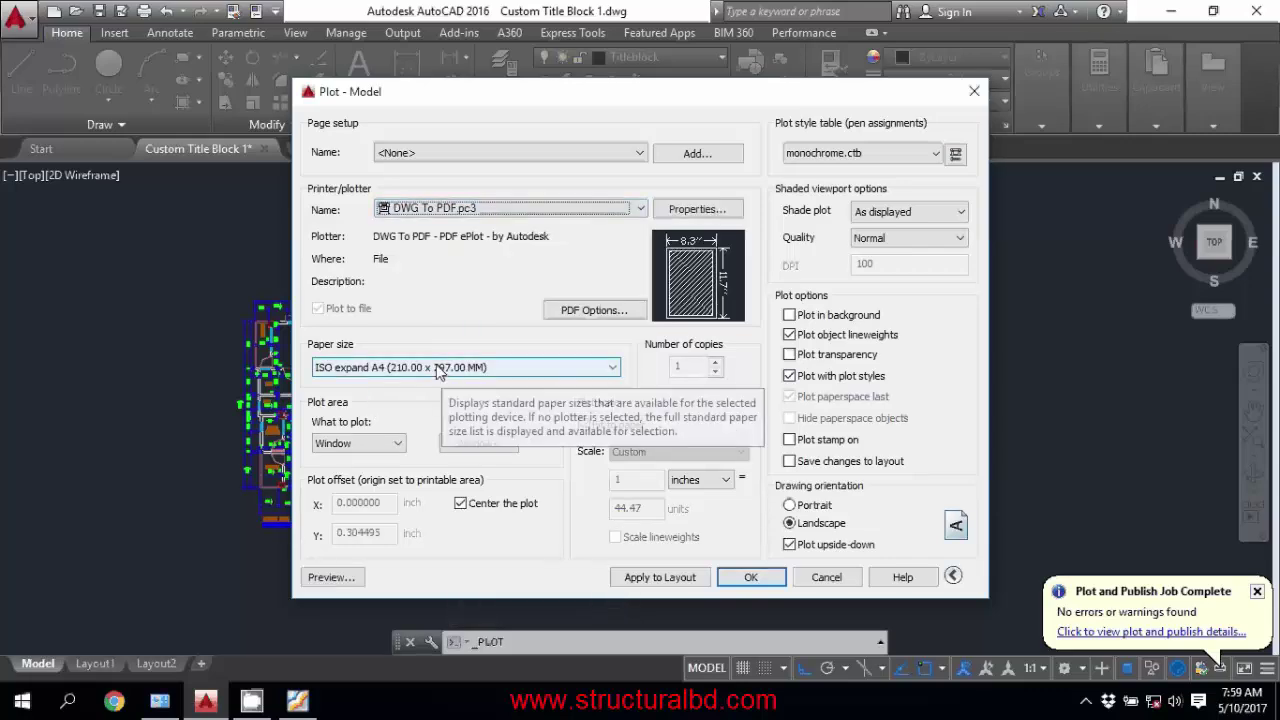
pyautogui.click(390, 370)
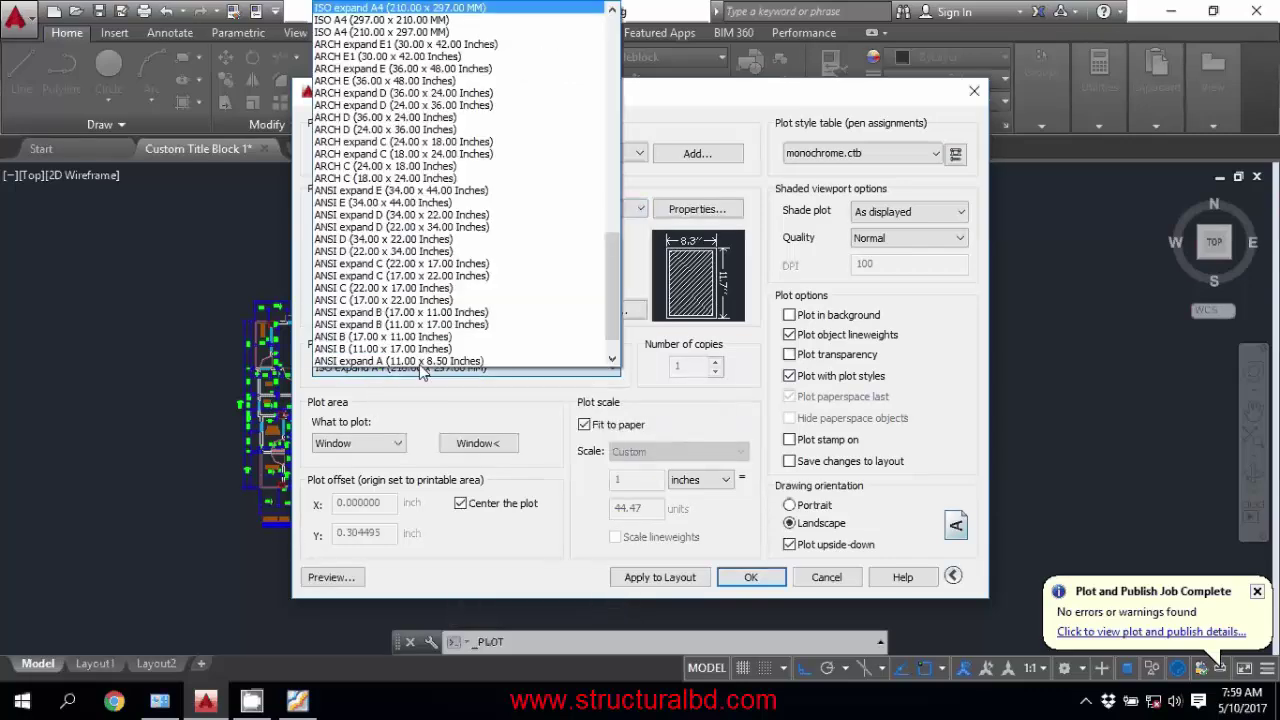
pyautogui.click(431, 337)
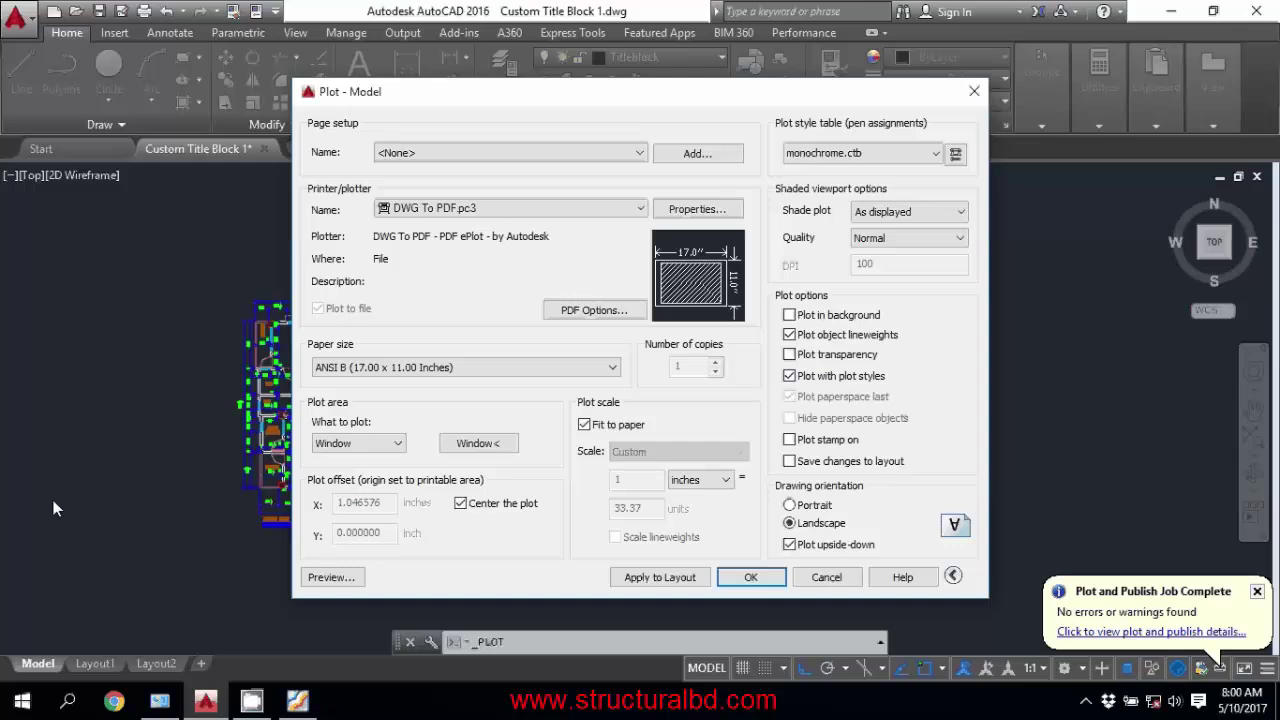
# - Set the plot style table to None
pyautogui.click(921, 154)
pyautogui.scroll(2, 921, 154)
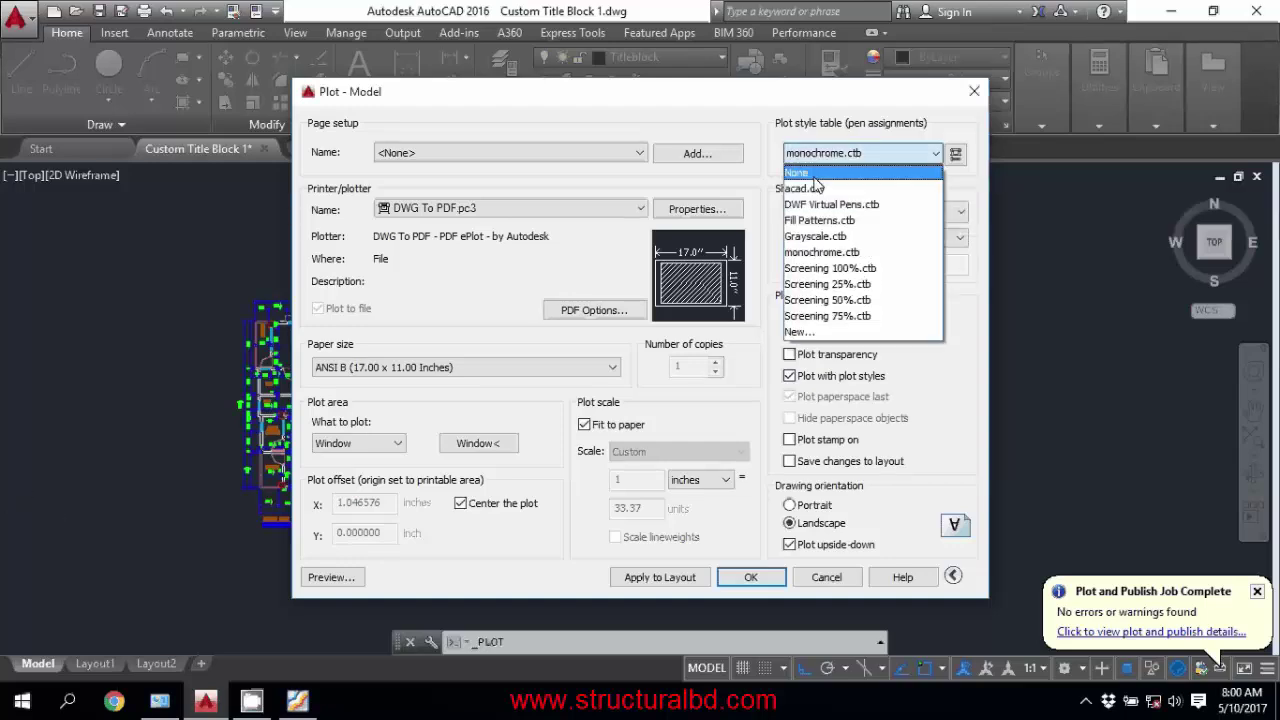
pyautogui.click(893, 163)
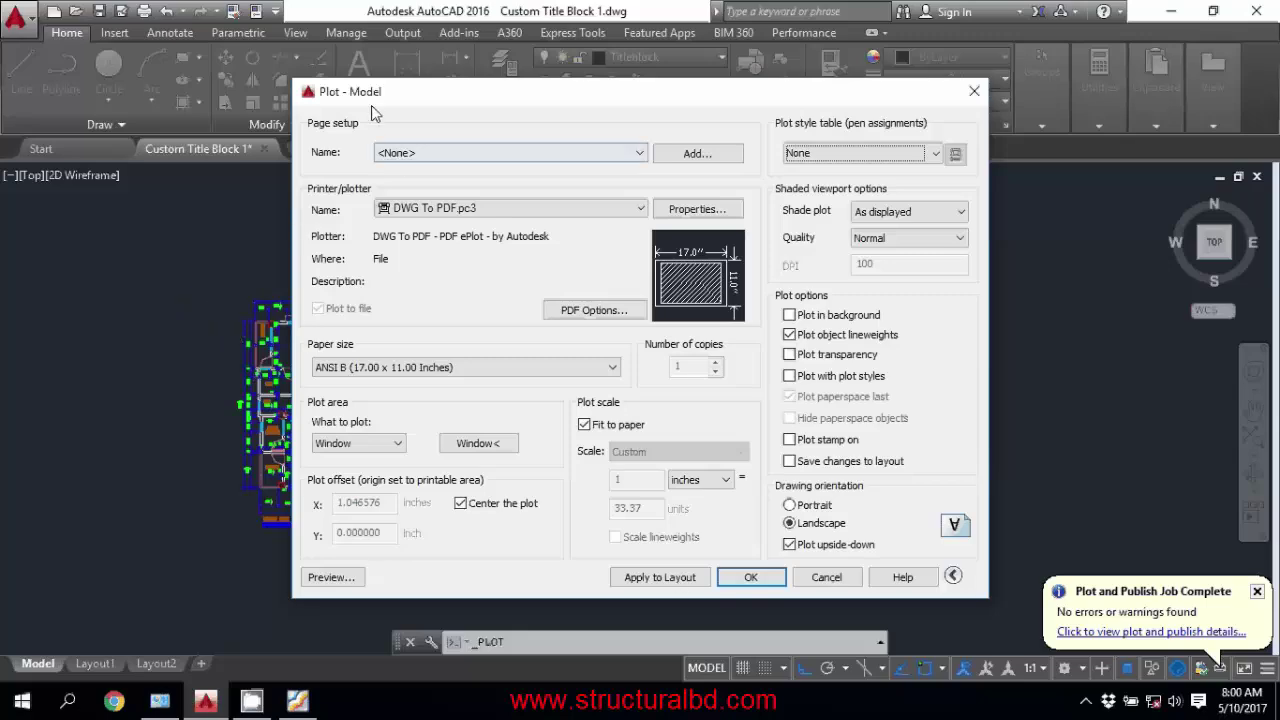
# - Keep Window as the area to plot and go pick it with Window<
pyautogui.moveTo(371, 92); pyautogui.dragTo(791, 129)
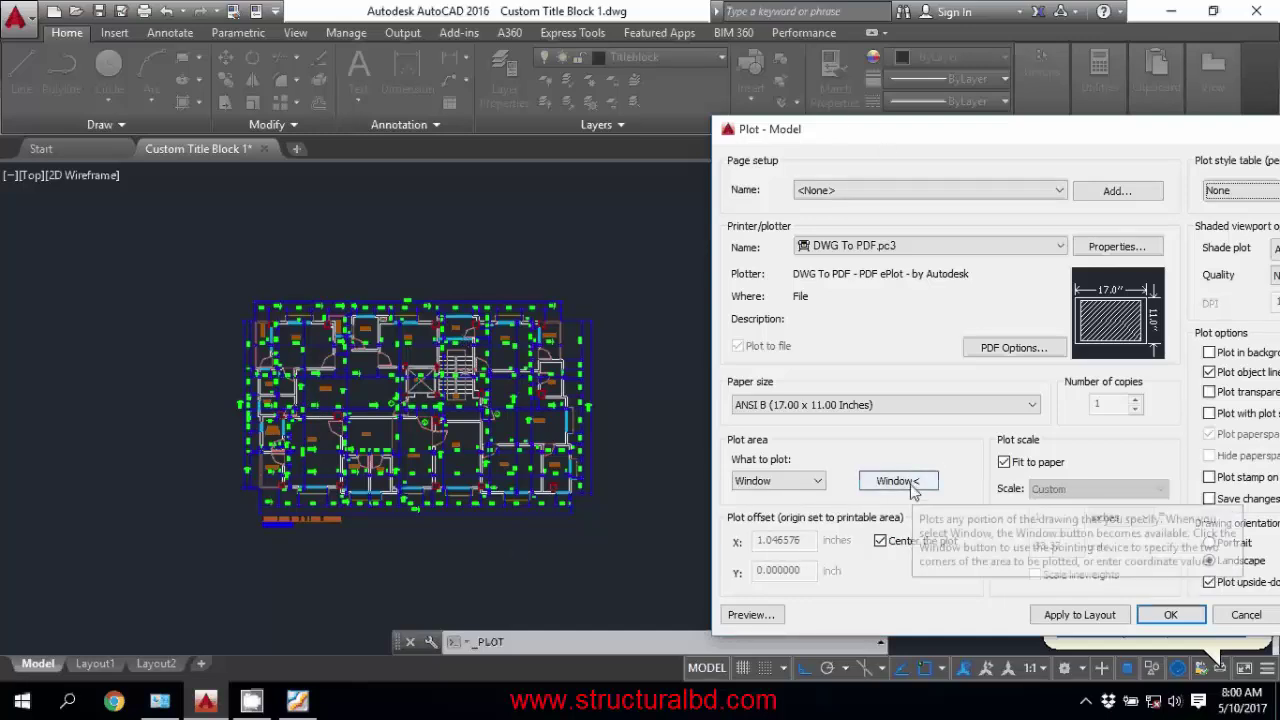
pyautogui.click(790, 481)
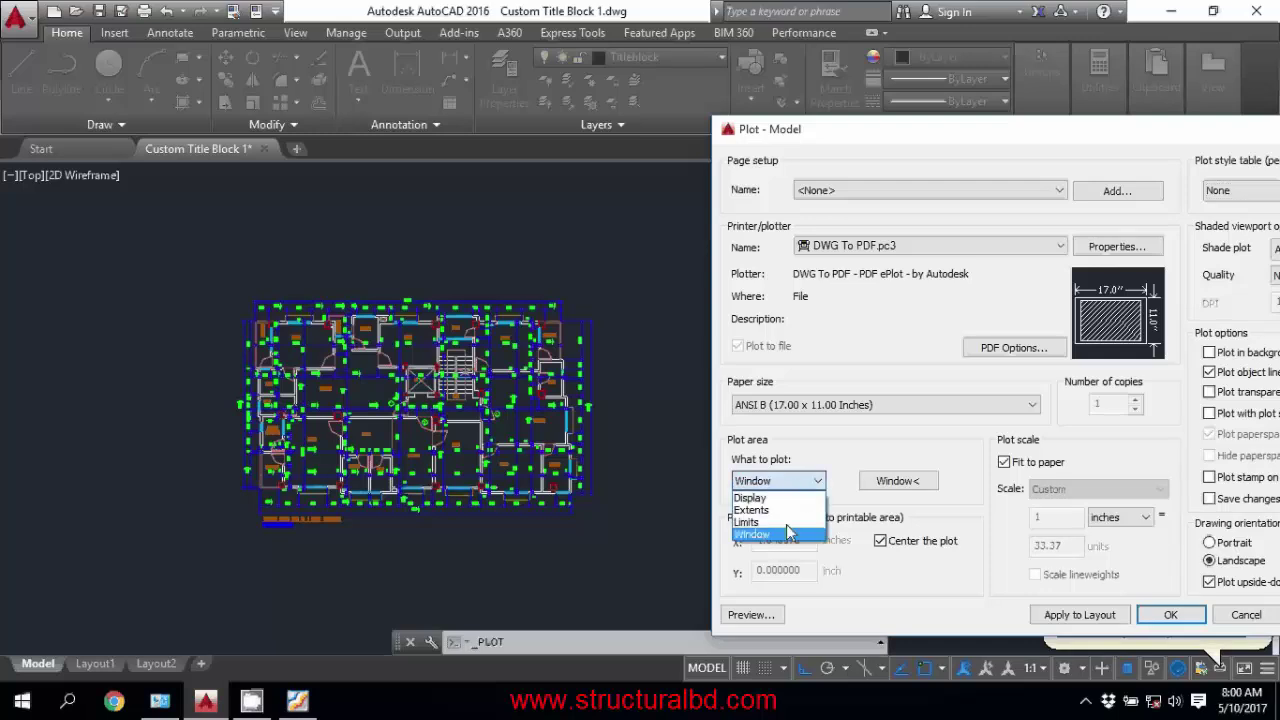
pyautogui.click(789, 533)
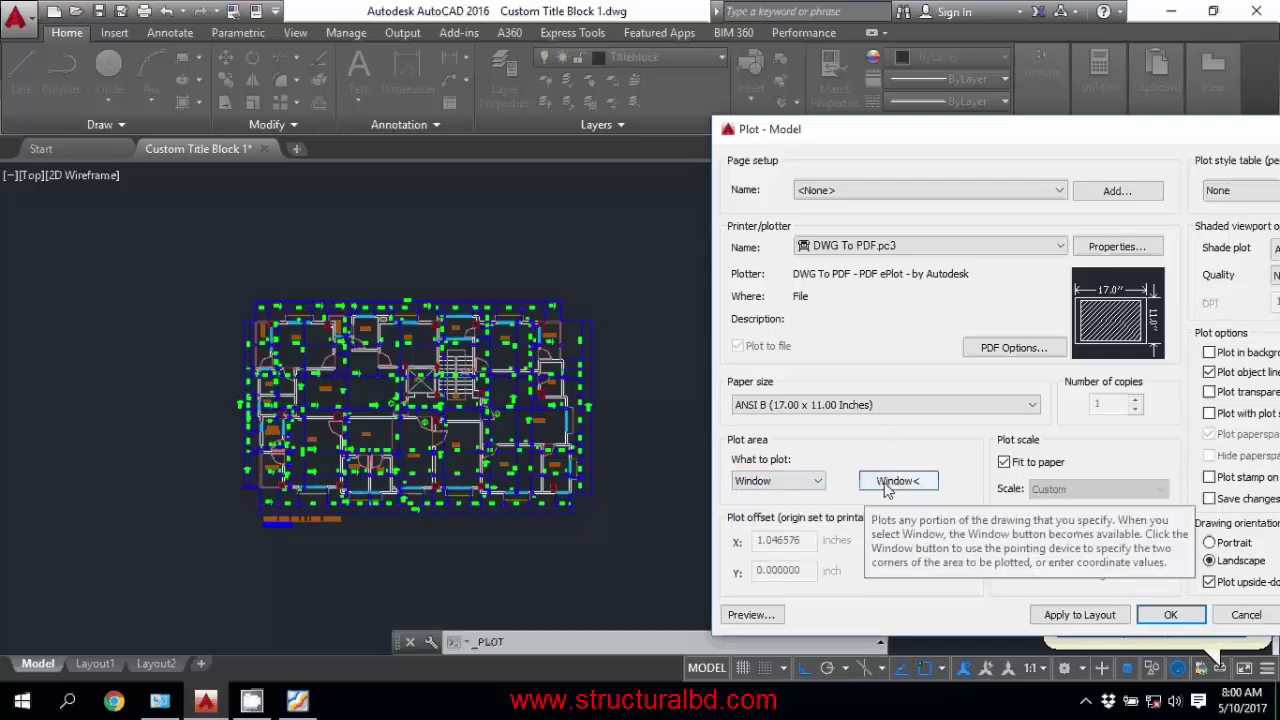
pyautogui.click(790, 481)
pyautogui.click(762, 535)
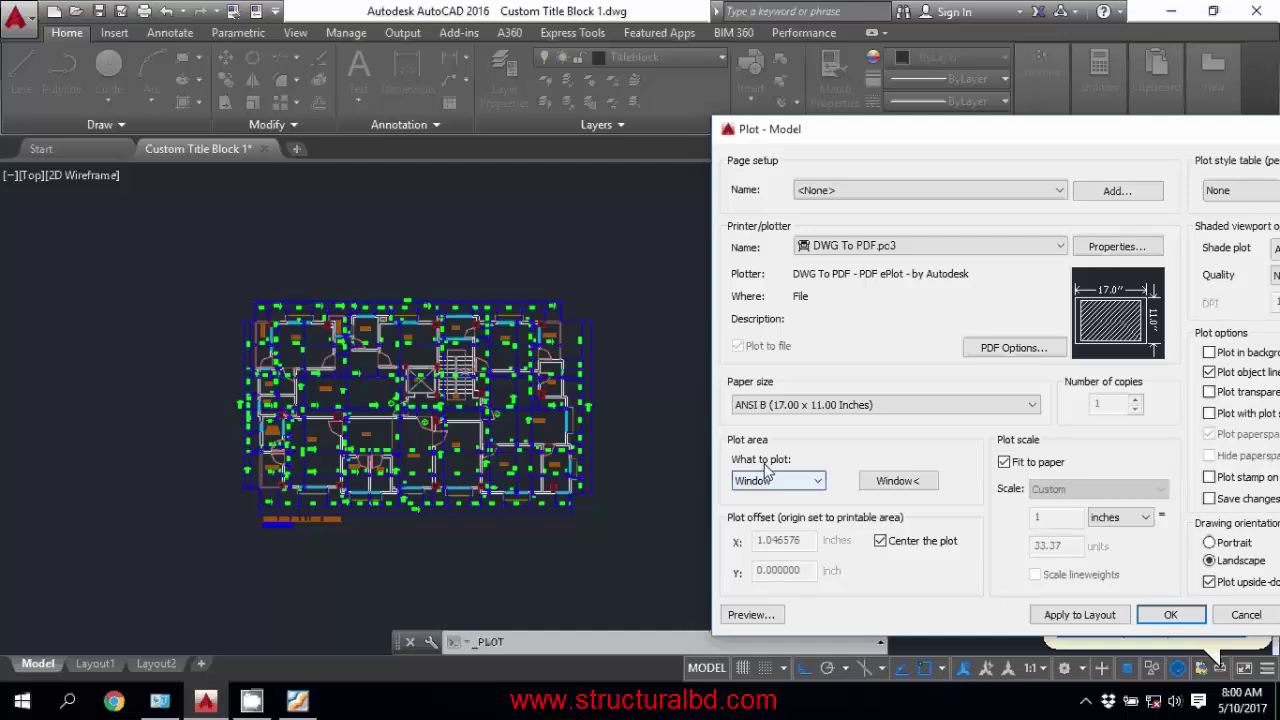
pyautogui.click(811, 482)
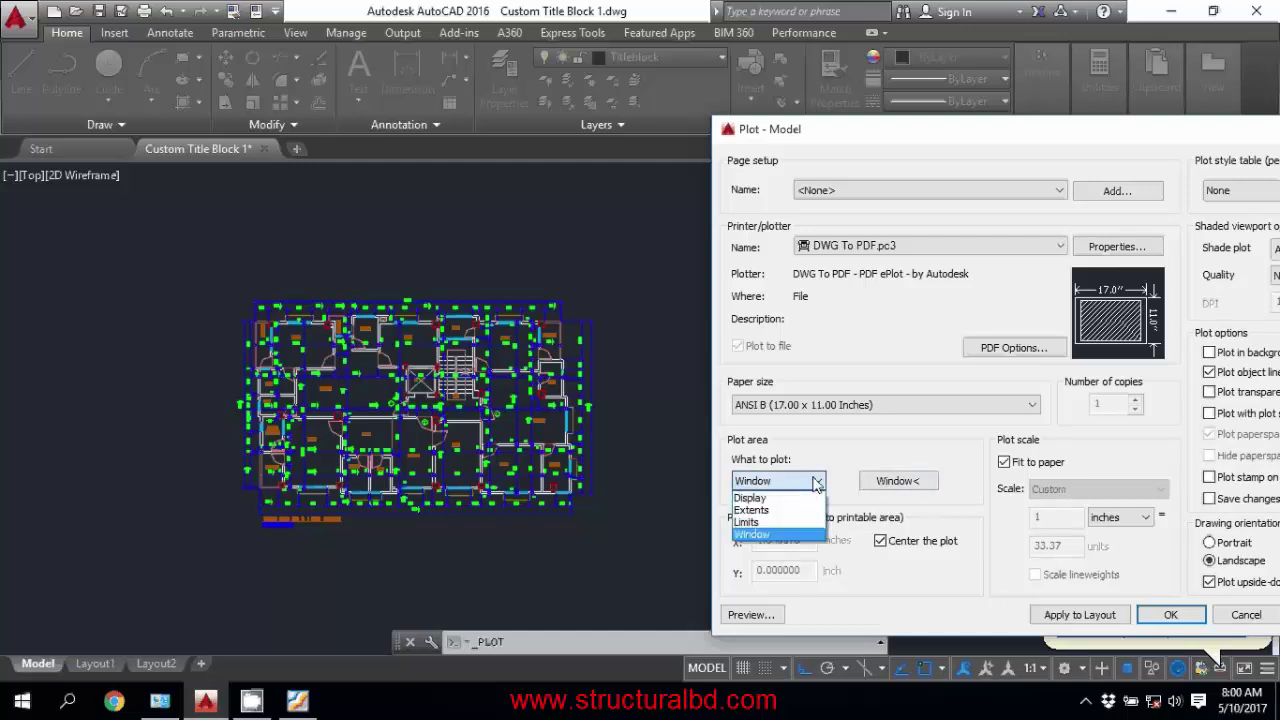
pyautogui.click(816, 484)
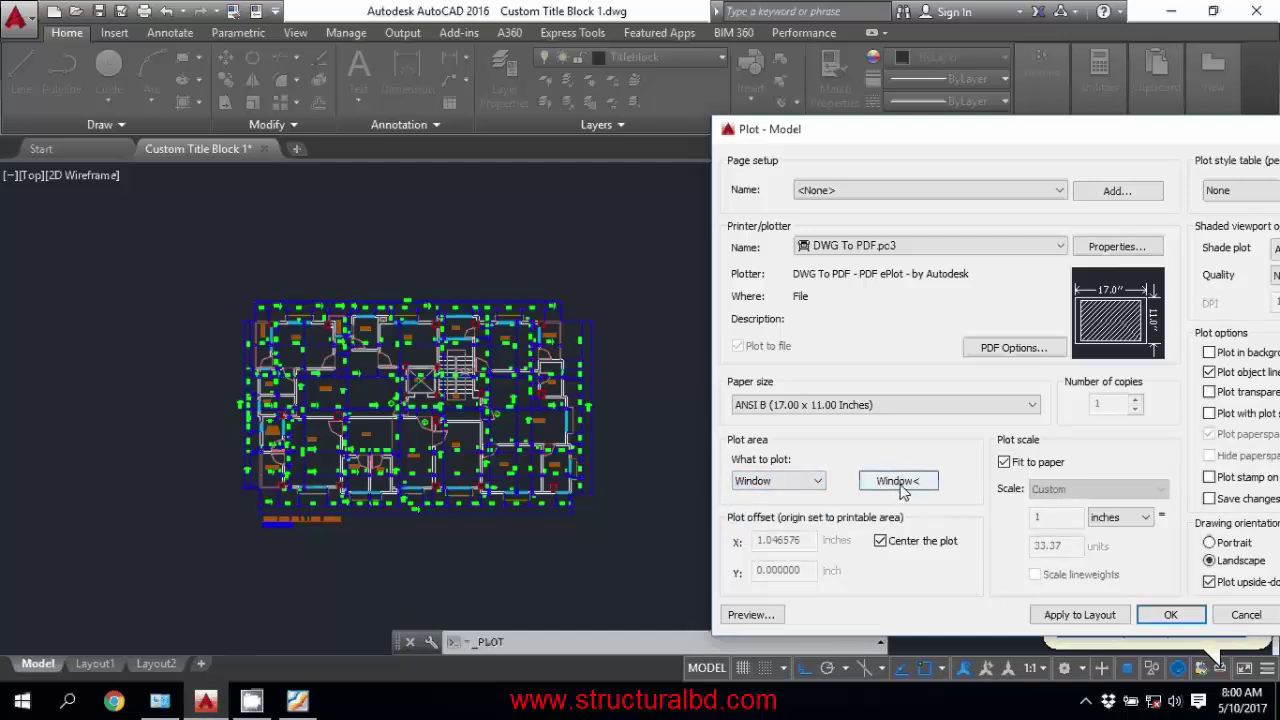
pyautogui.click(898, 481)
# - Pick window corners above the plan's upper left and beyond its lower right
pyautogui.scroll(2, 234, 313)
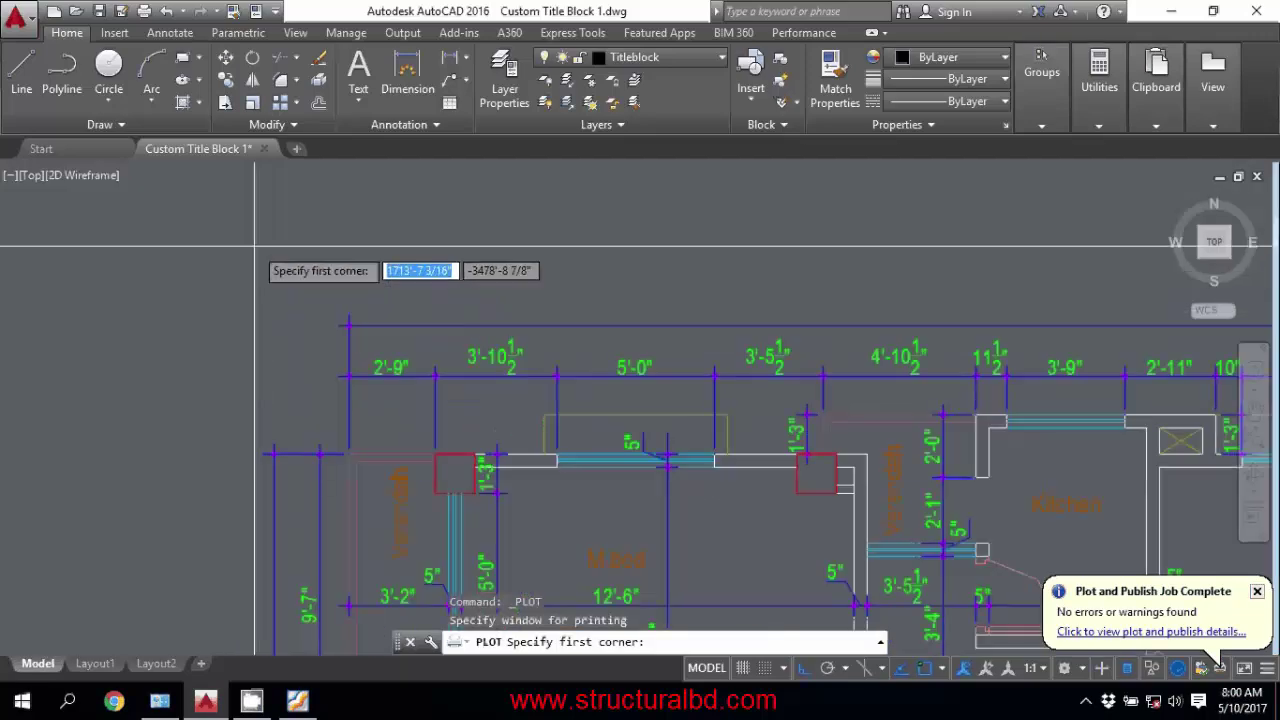
pyautogui.scroll(-4, 251, 290)
pyautogui.scroll(-2, 391, 355)
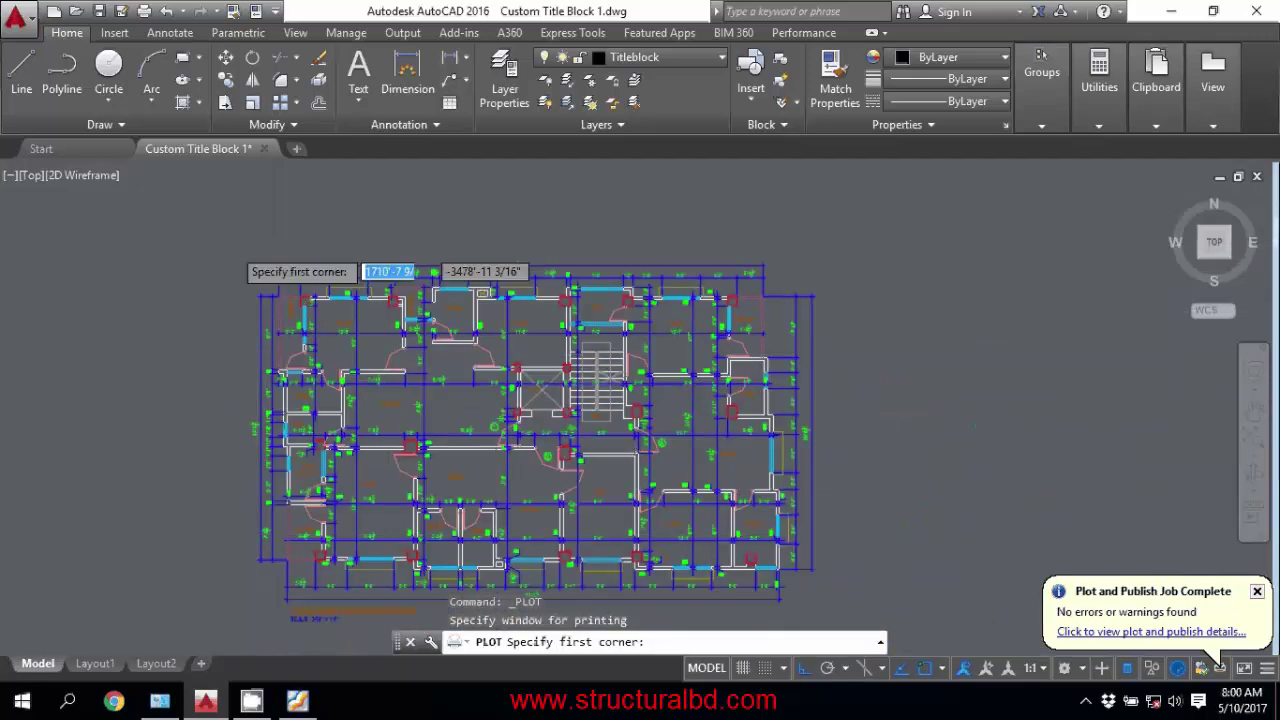
pyautogui.scroll(3, 300, 255)
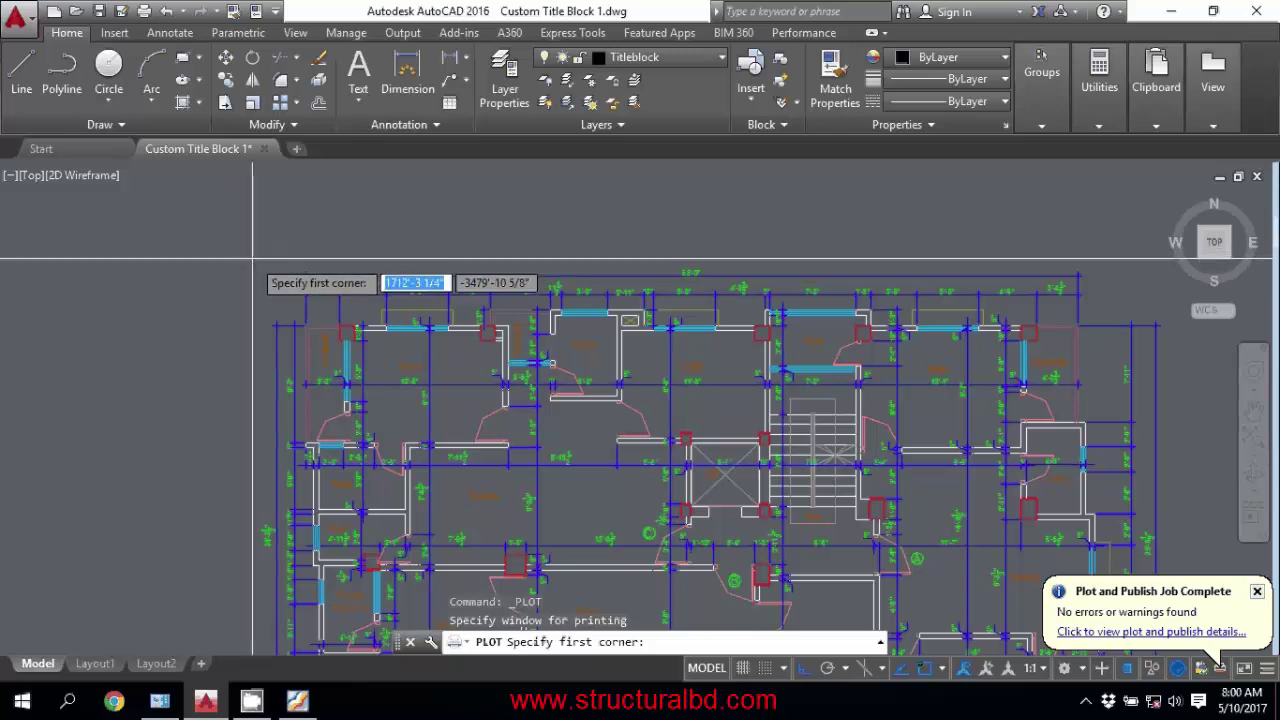
pyautogui.click(256, 261)
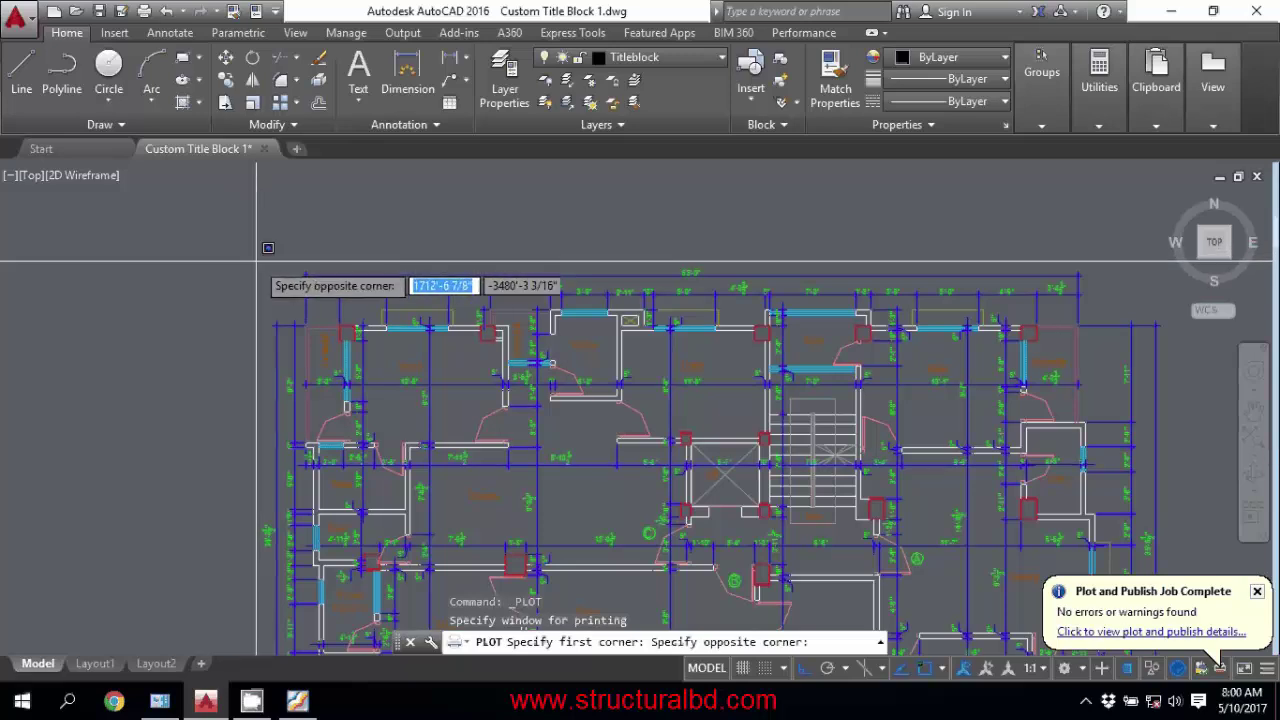
pyautogui.scroll(-5, 256, 261)
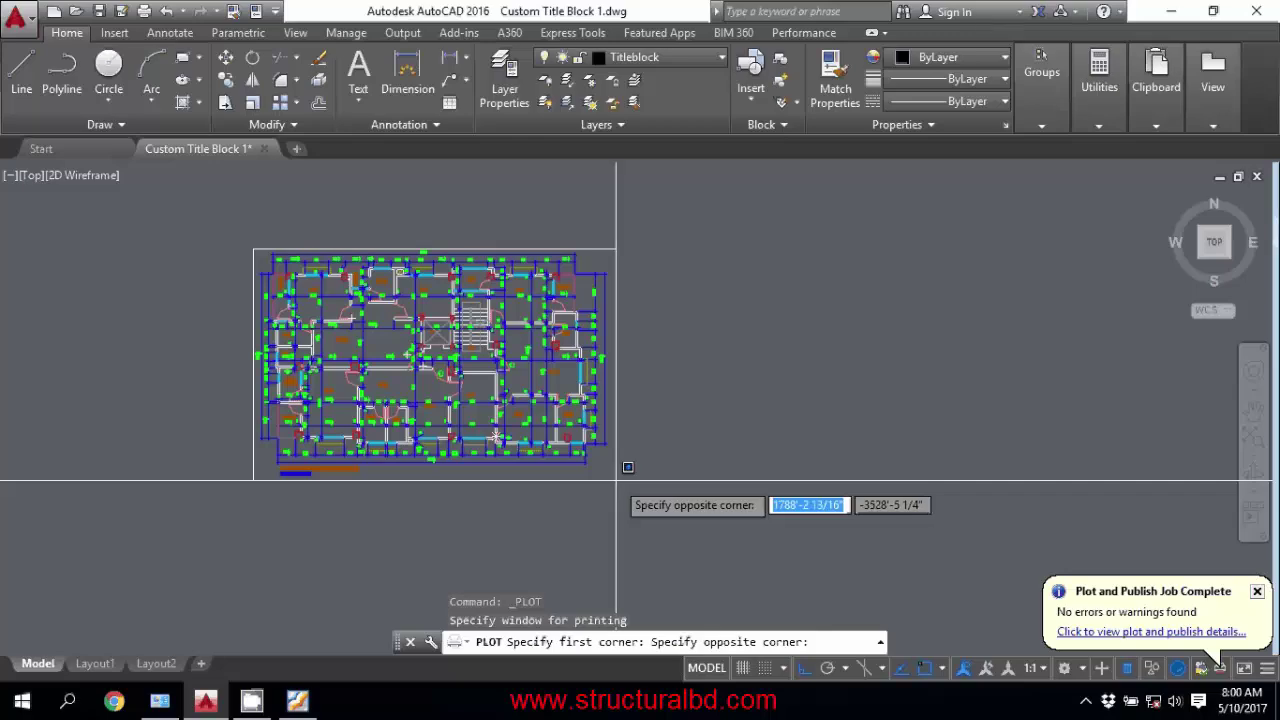
pyautogui.click(616, 480)
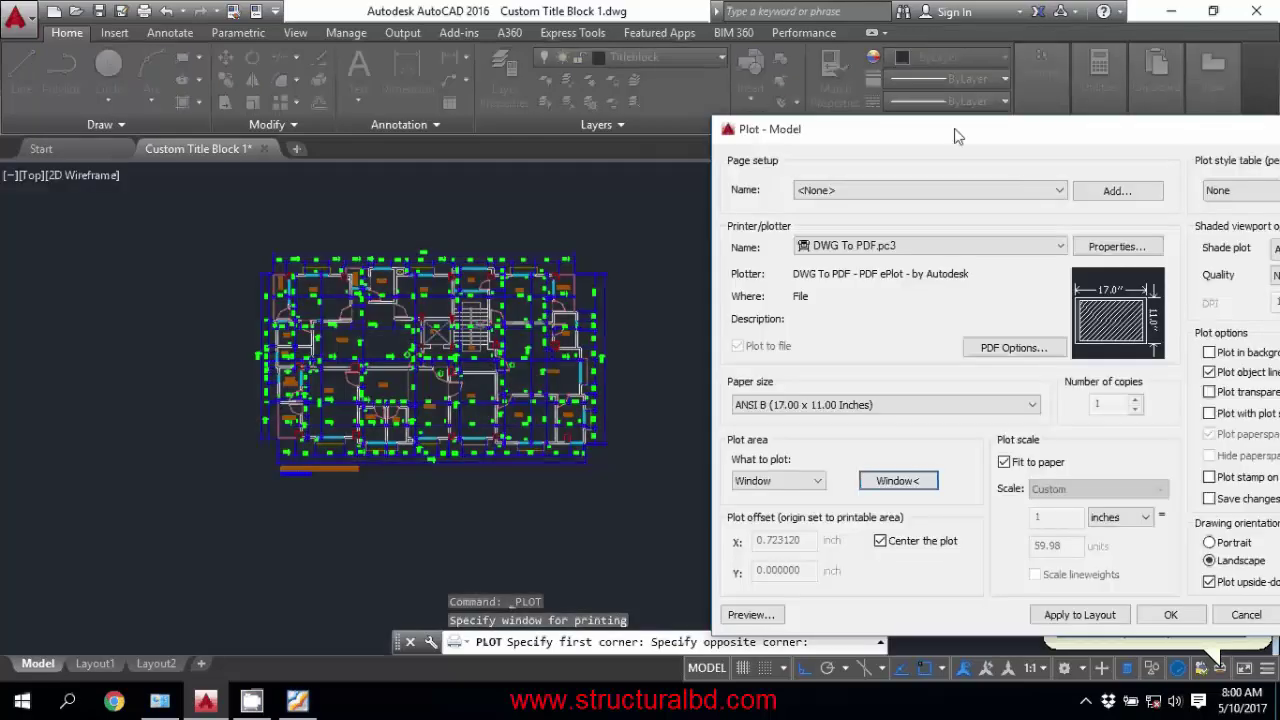
# - Preview the windowed floor plan full-page, then toggle Center the plot and Fit to paper
pyautogui.moveTo(955, 135); pyautogui.dragTo(537, 75)
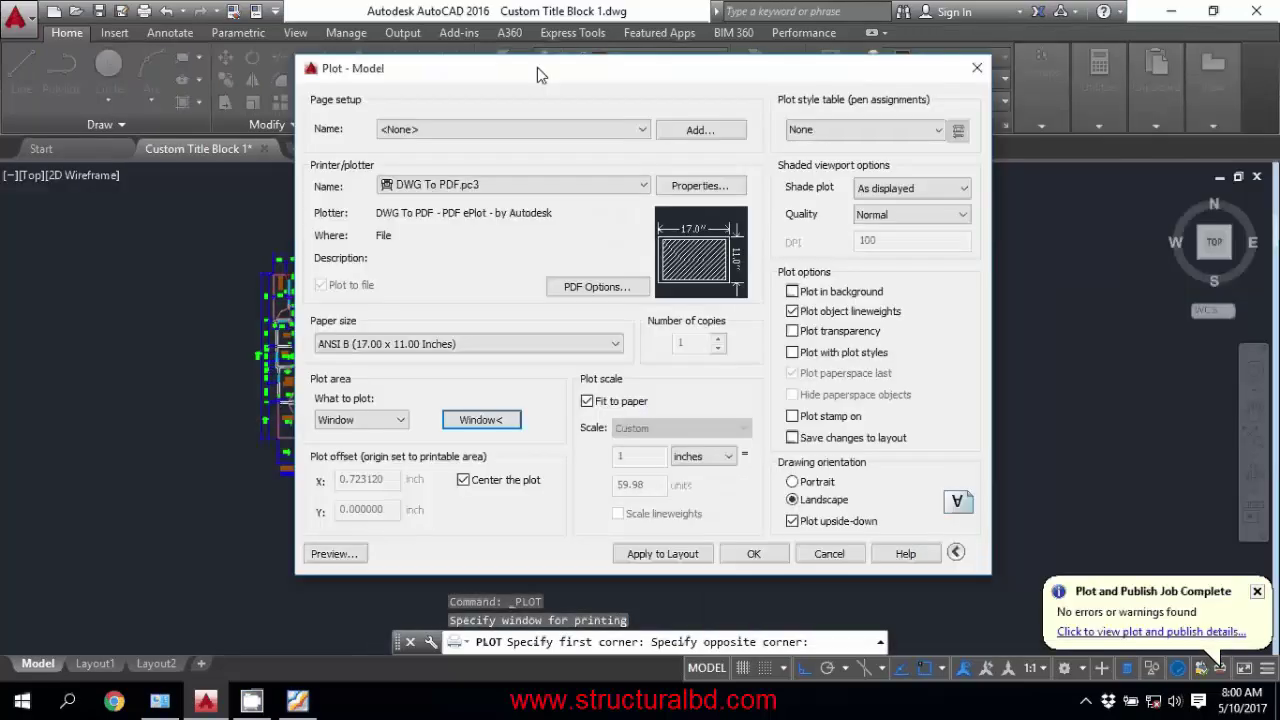
pyautogui.click(334, 553)
pyautogui.press('Escape')
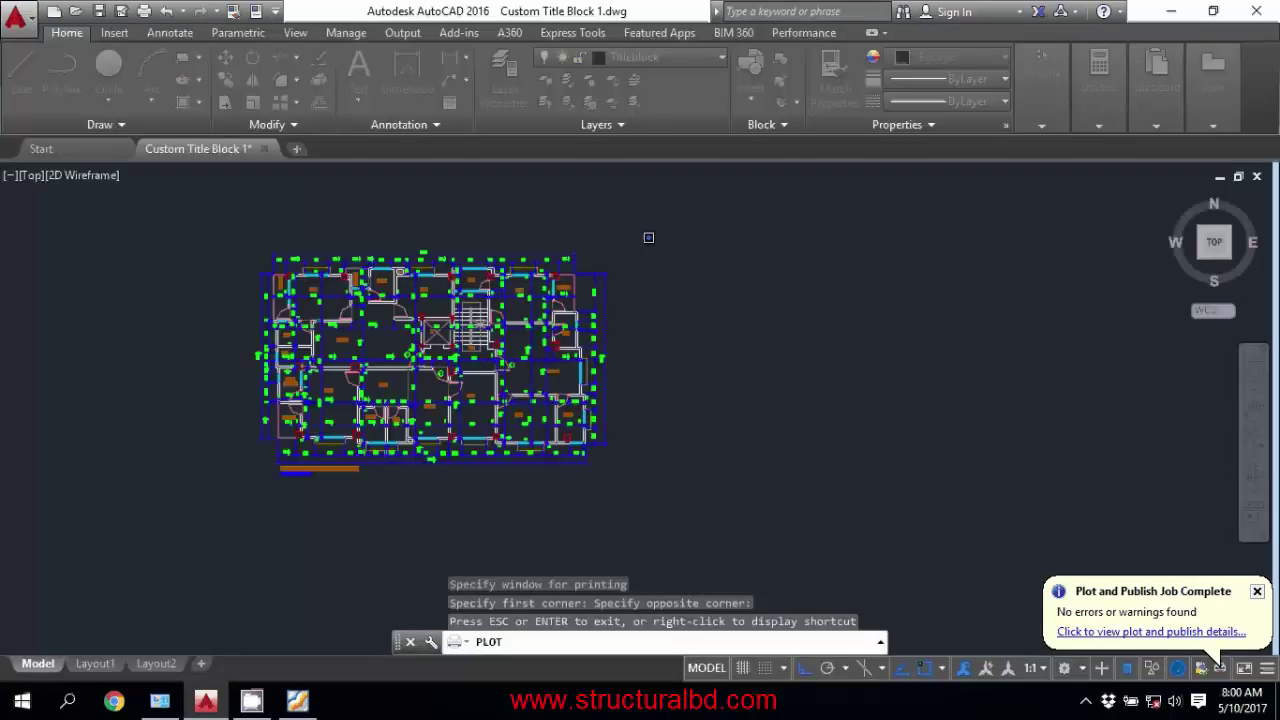
pyautogui.click(462, 505)
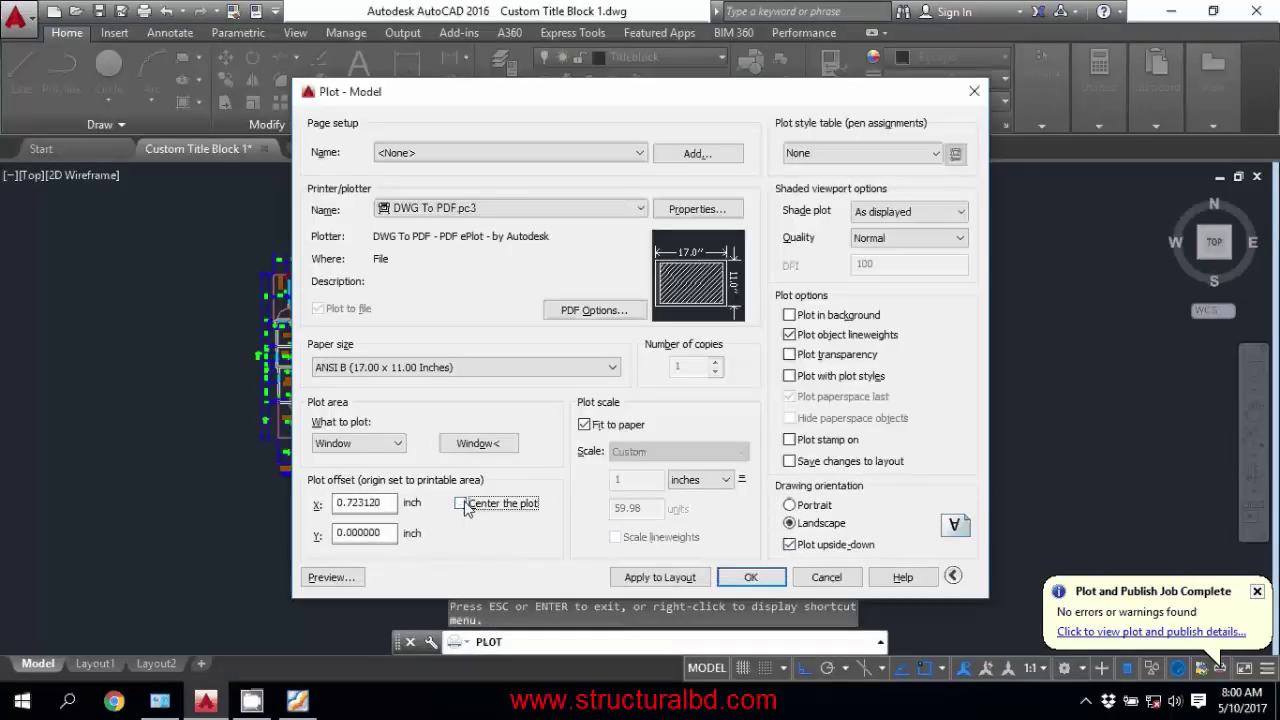
pyautogui.click(585, 427)
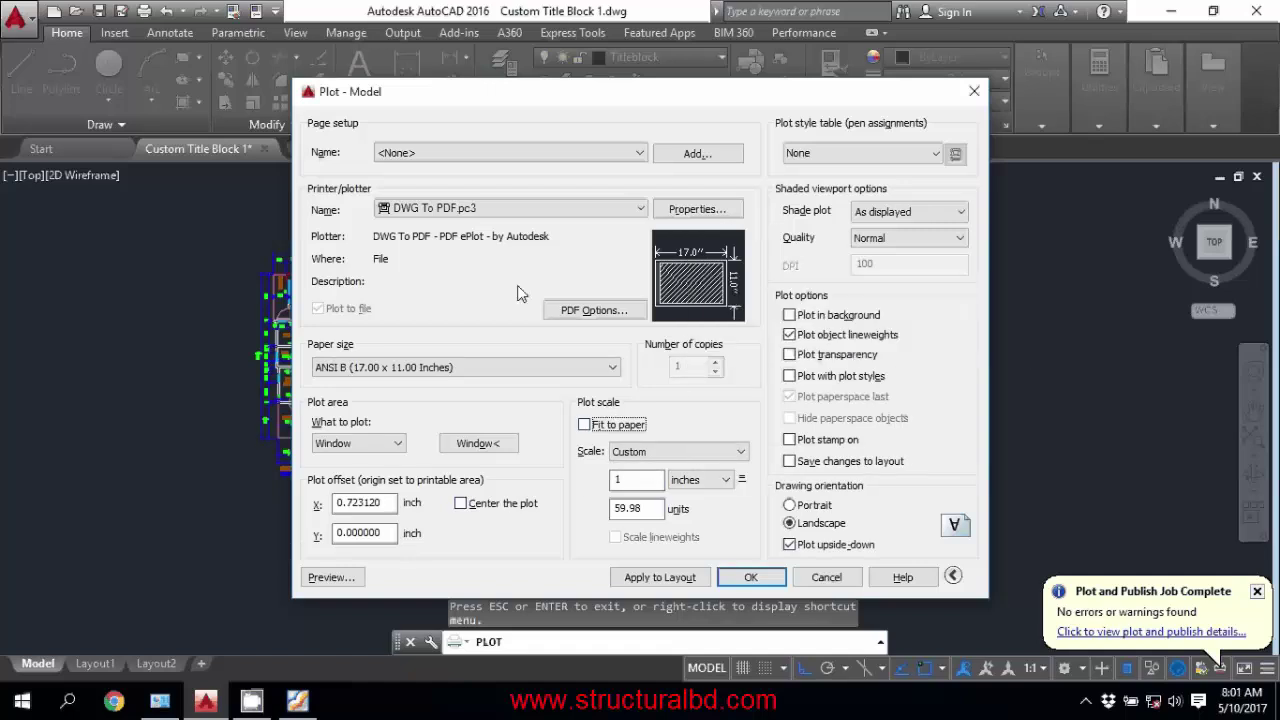
pyautogui.moveTo(740, 292)
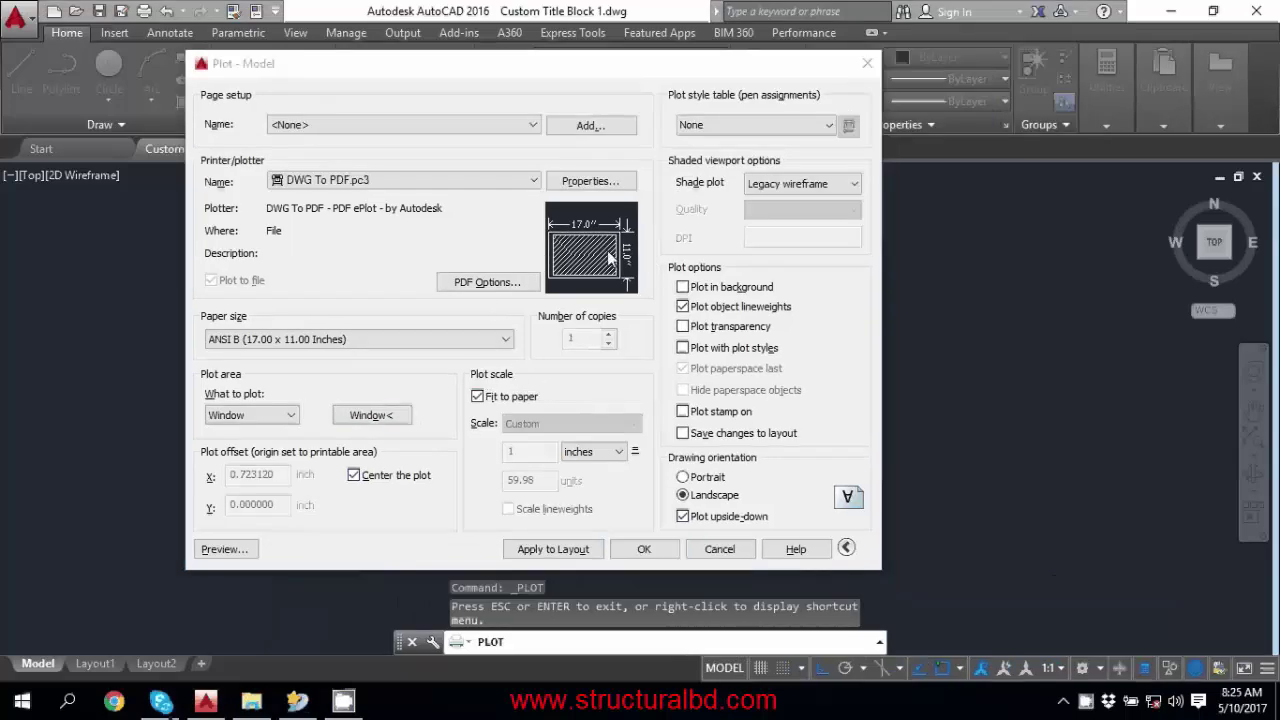
# - Turn off Fit to paper and preview the plot at 3/16" = 1'-0" scale
pyautogui.click(478, 397)
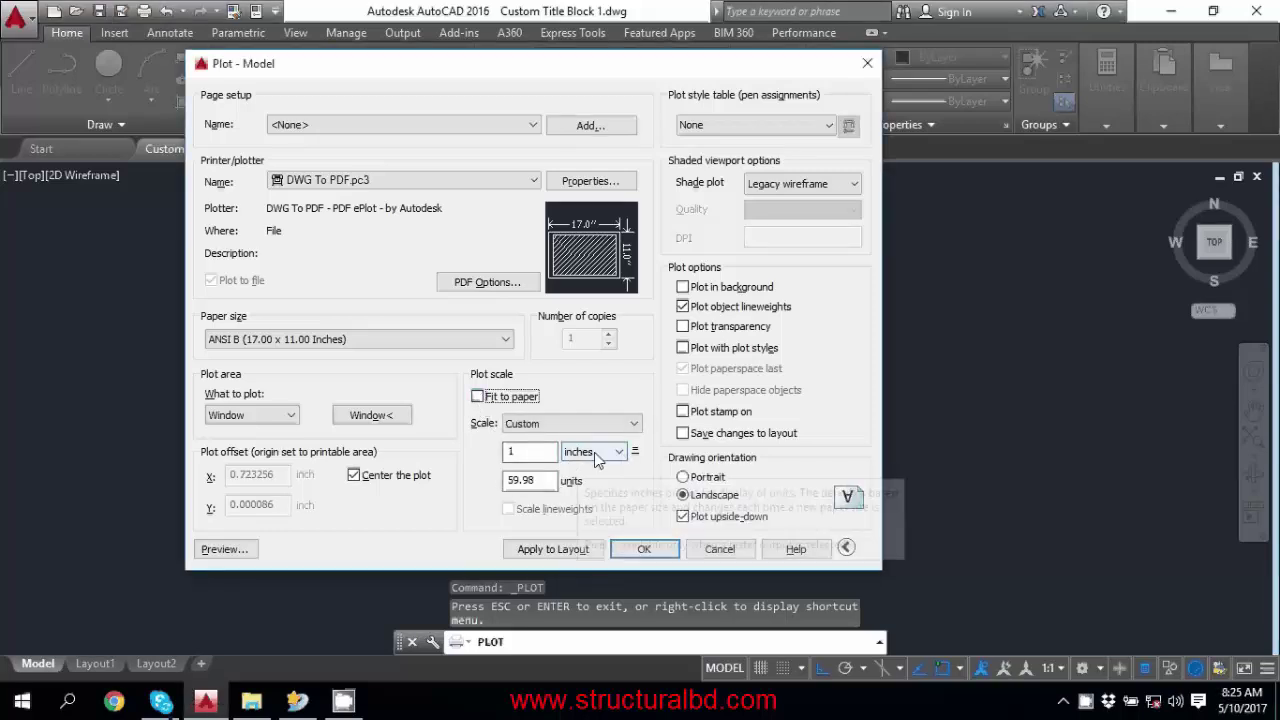
pyautogui.click(634, 420)
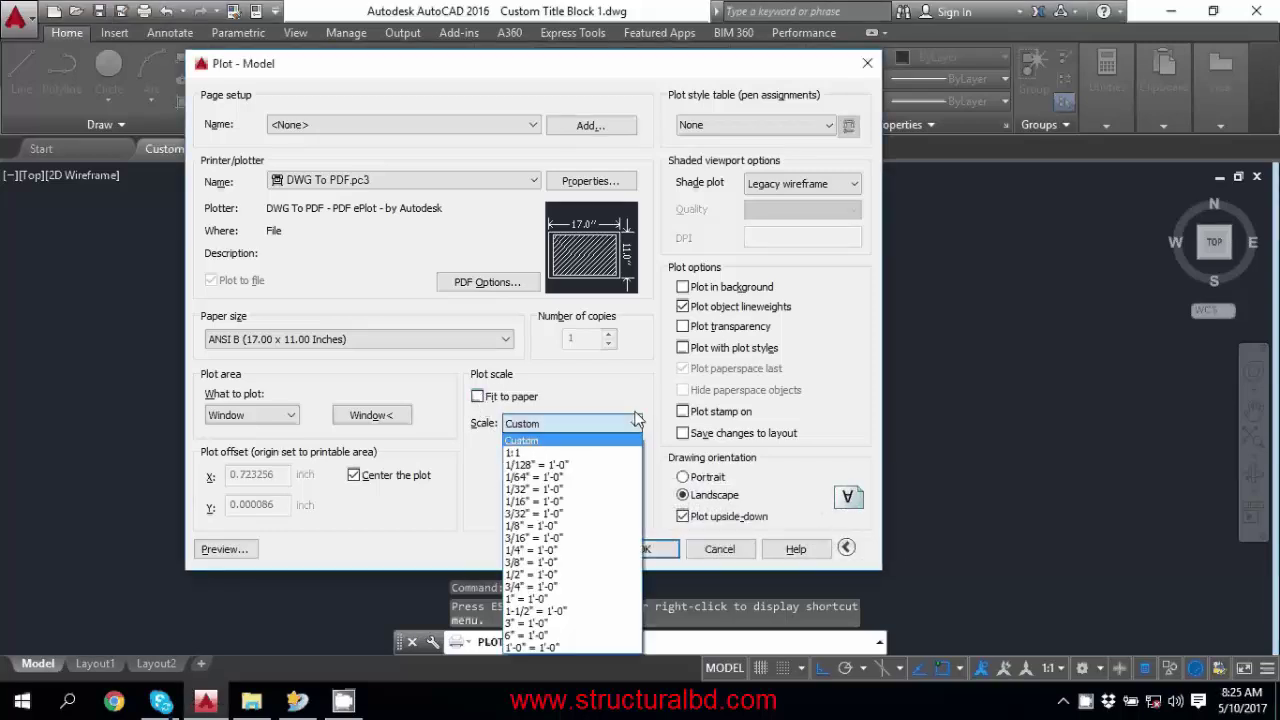
pyautogui.click(556, 539)
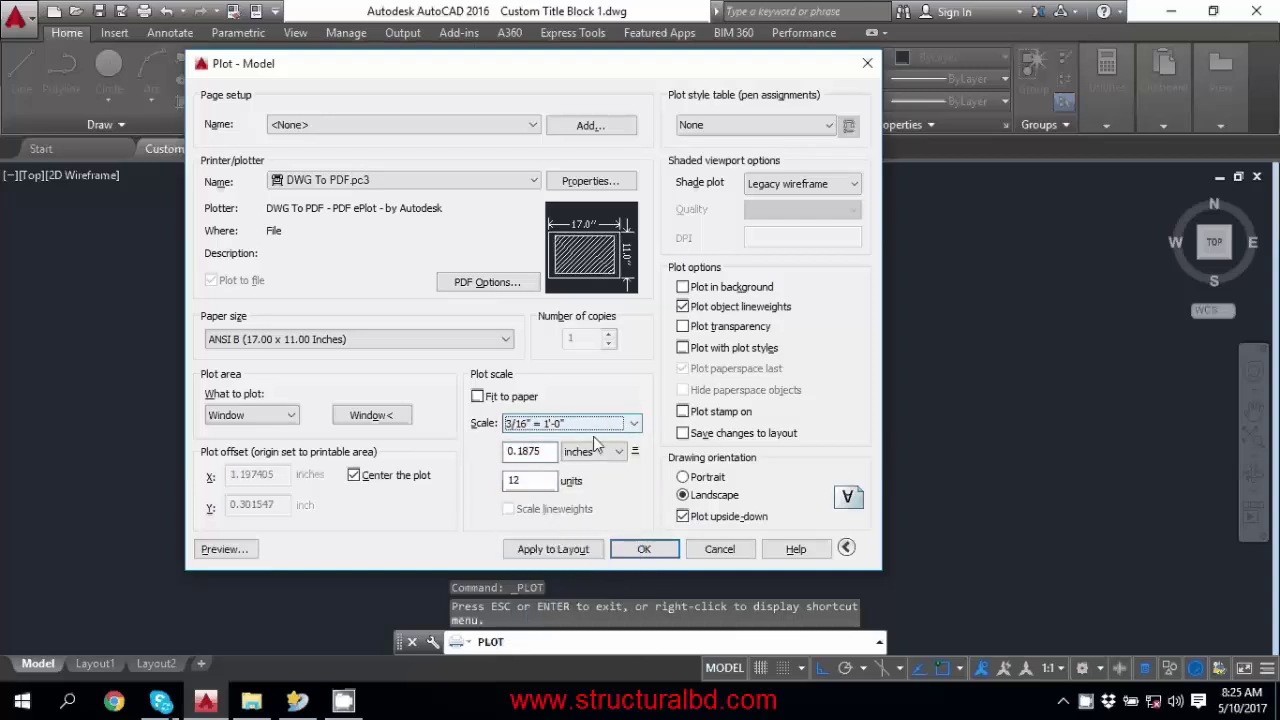
pyautogui.click(240, 549)
pyautogui.press('Escape')
# - Change the plot scale to 1/4" = 1'-0" and preview it again
pyautogui.click(733, 450)
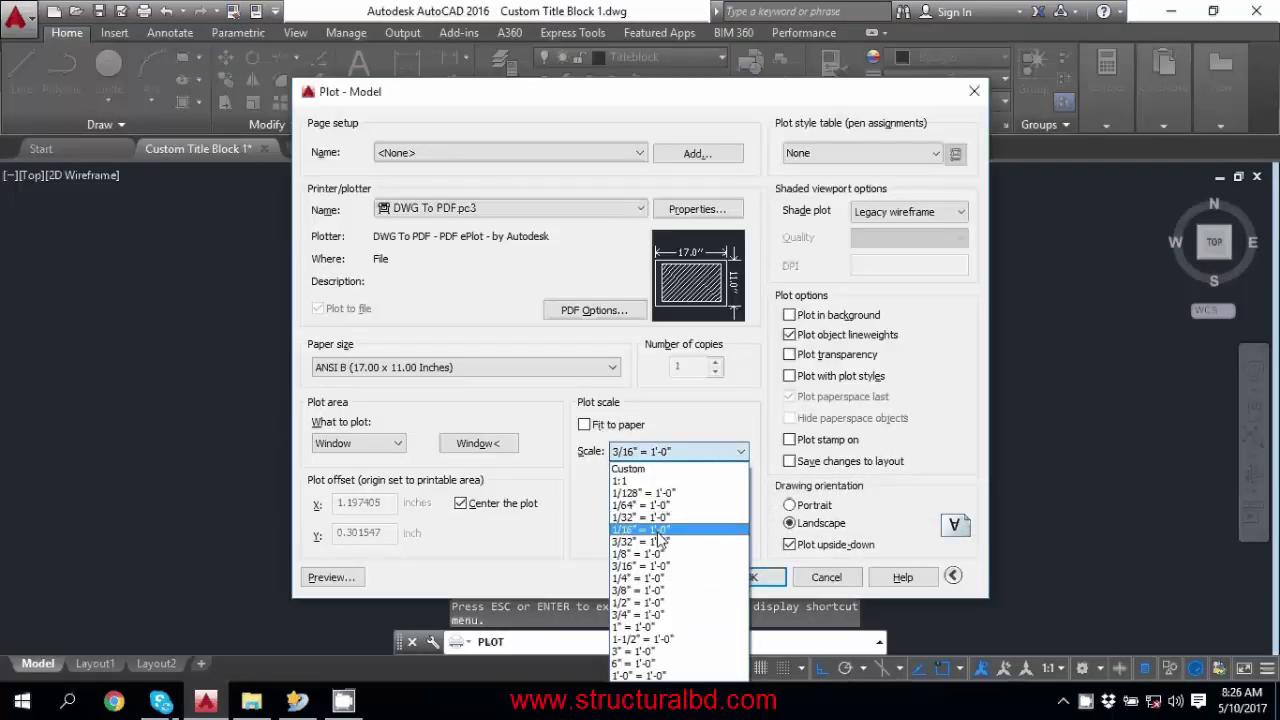
pyautogui.click(655, 578)
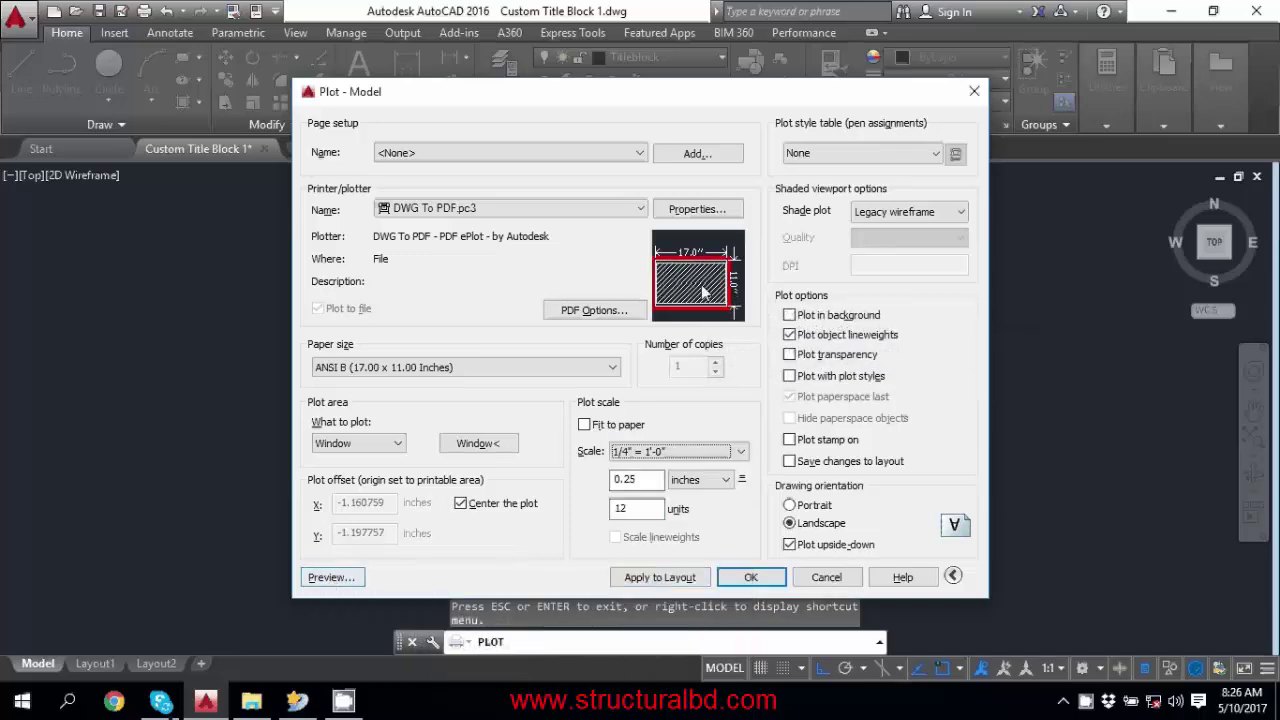
pyautogui.click(331, 578)
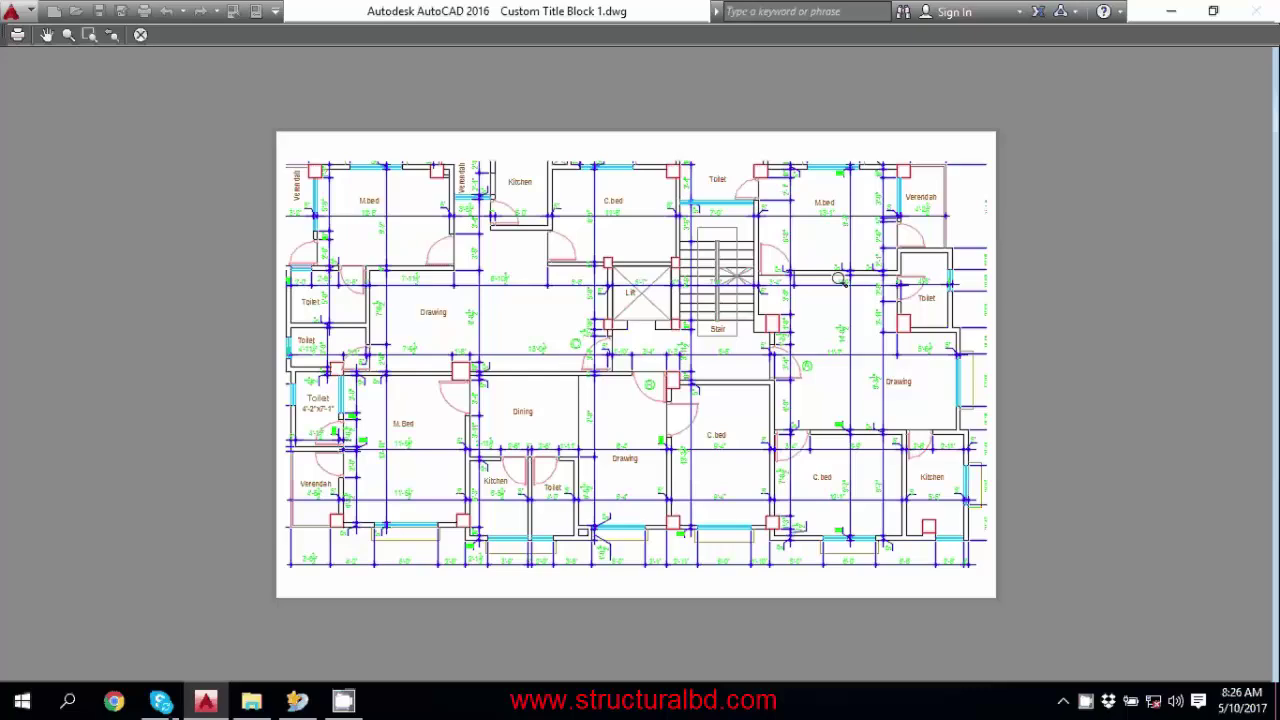
pyautogui.press('Escape')
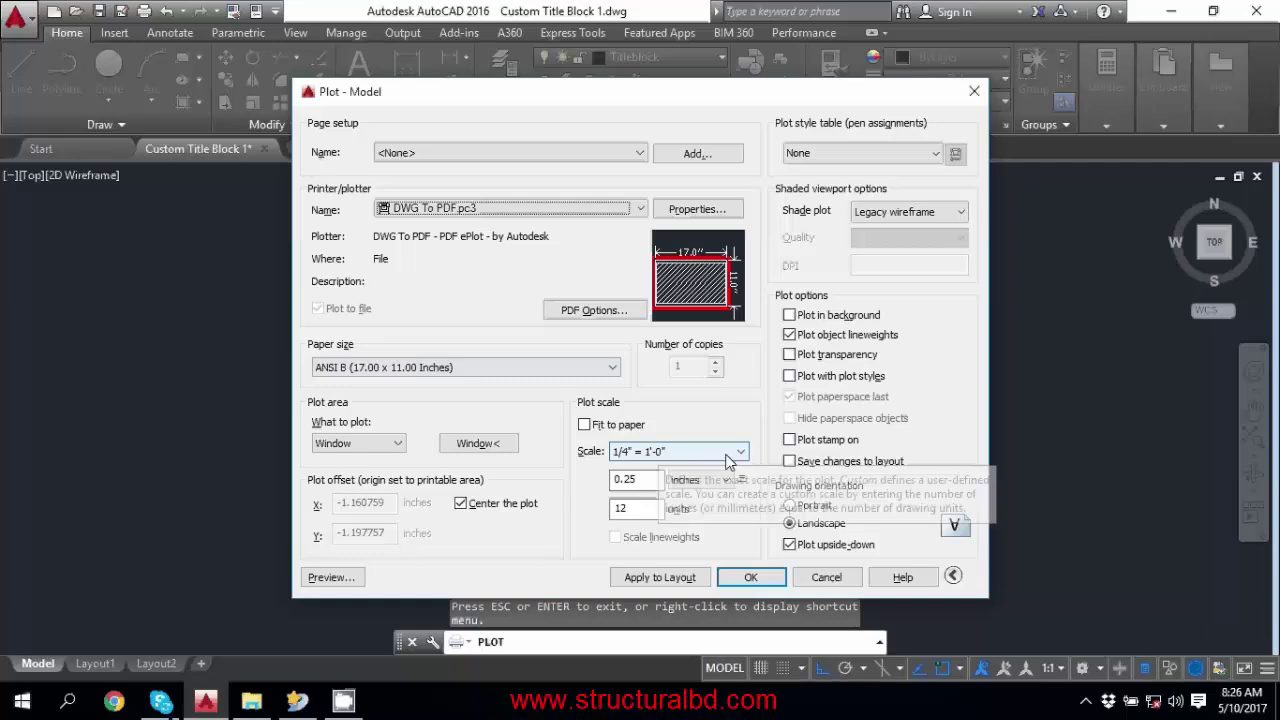
# - Keep ANSI B (17.00 x 11.00 Inches) paper and show the full-page plot preview
pyautogui.click(507, 370)
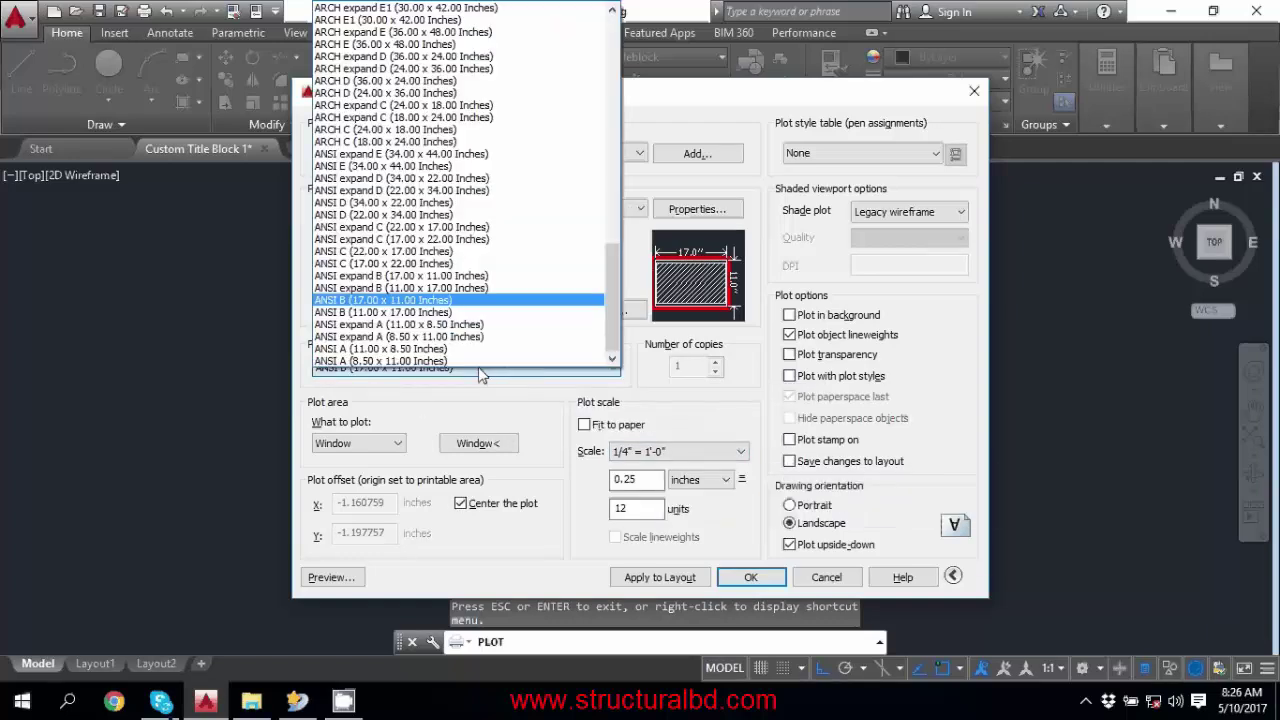
pyautogui.click(688, 155)
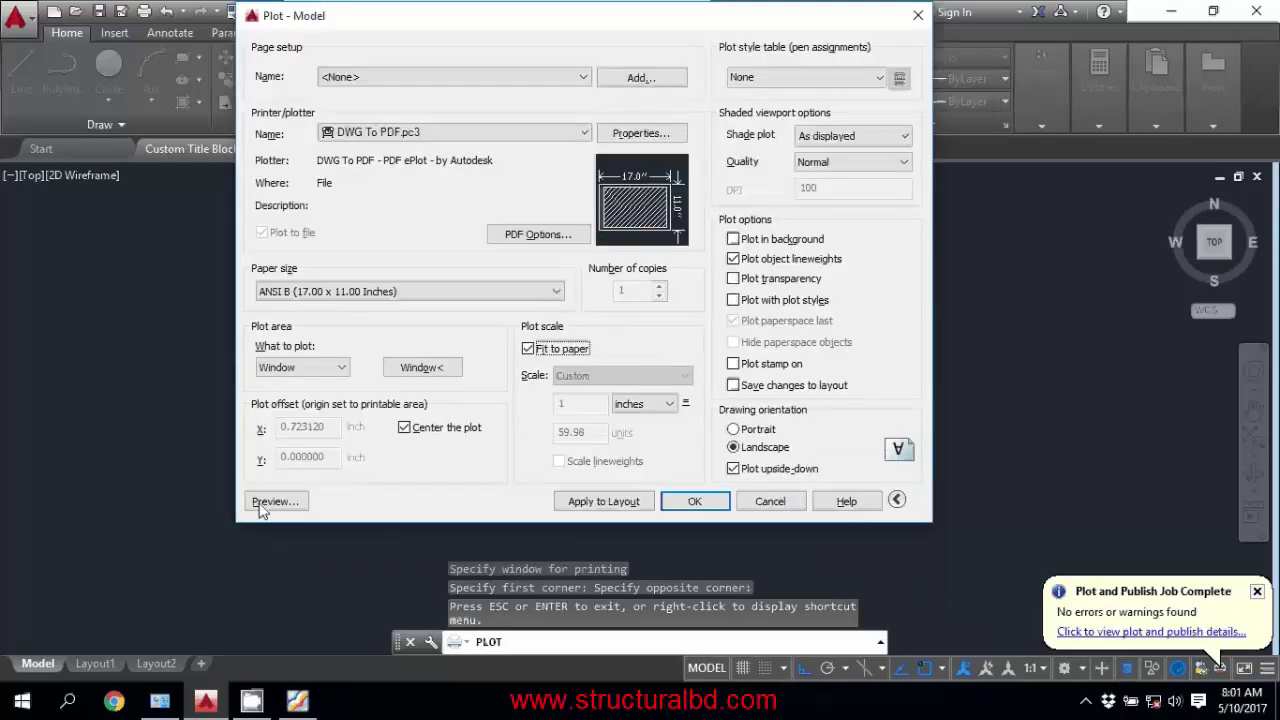
pyautogui.click(284, 509)
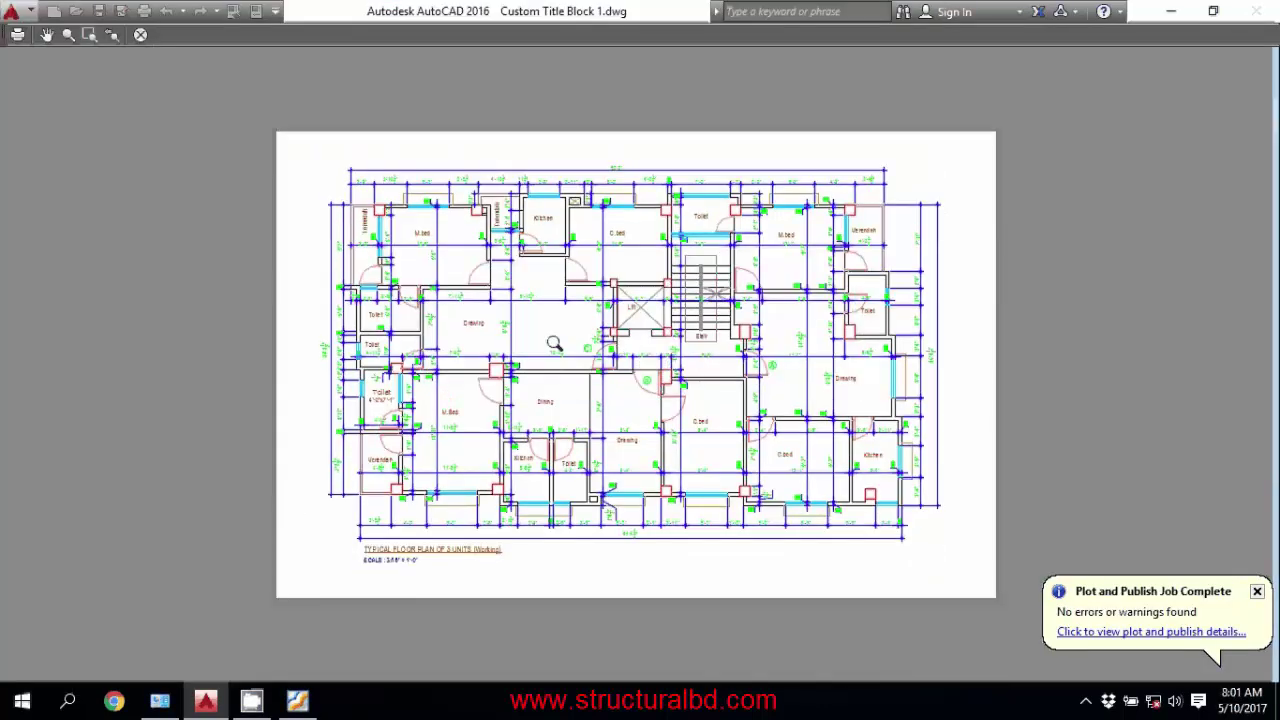
# - Plot the preview to 002.pdf, then return from Foxit Reader to the AutoCAD drawing
pyautogui.rightClick(534, 226)
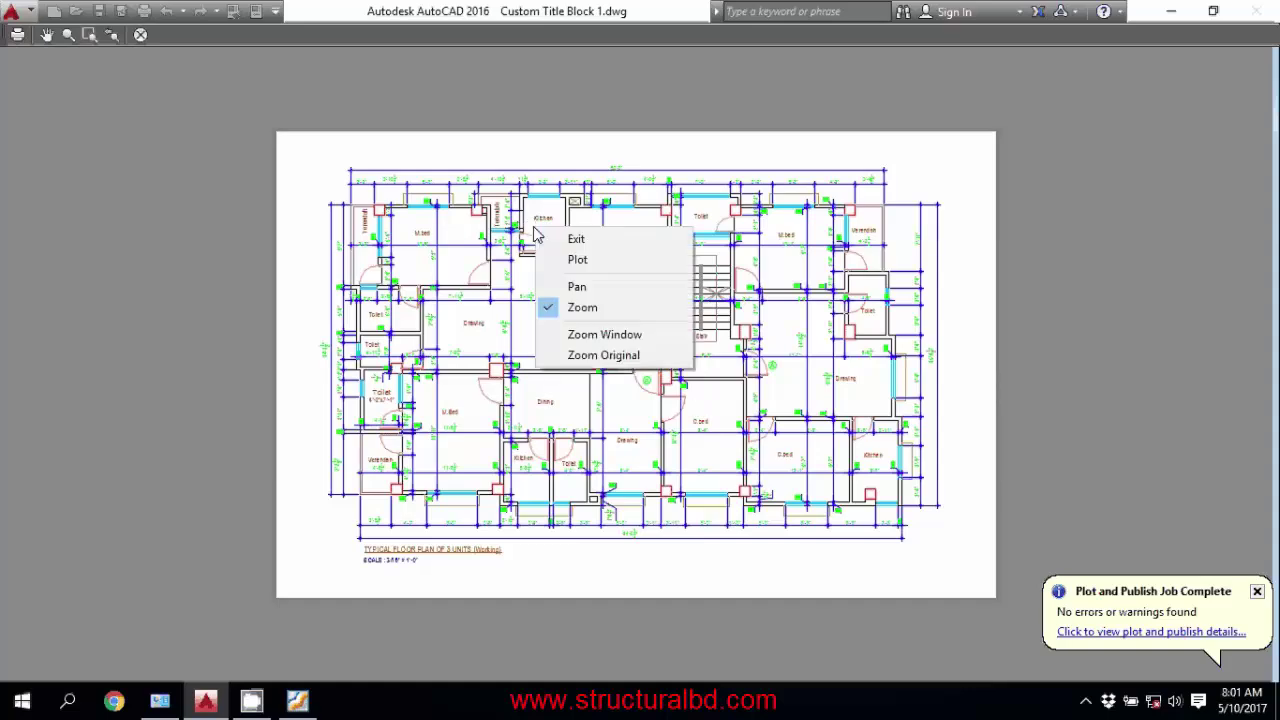
pyautogui.click(589, 262)
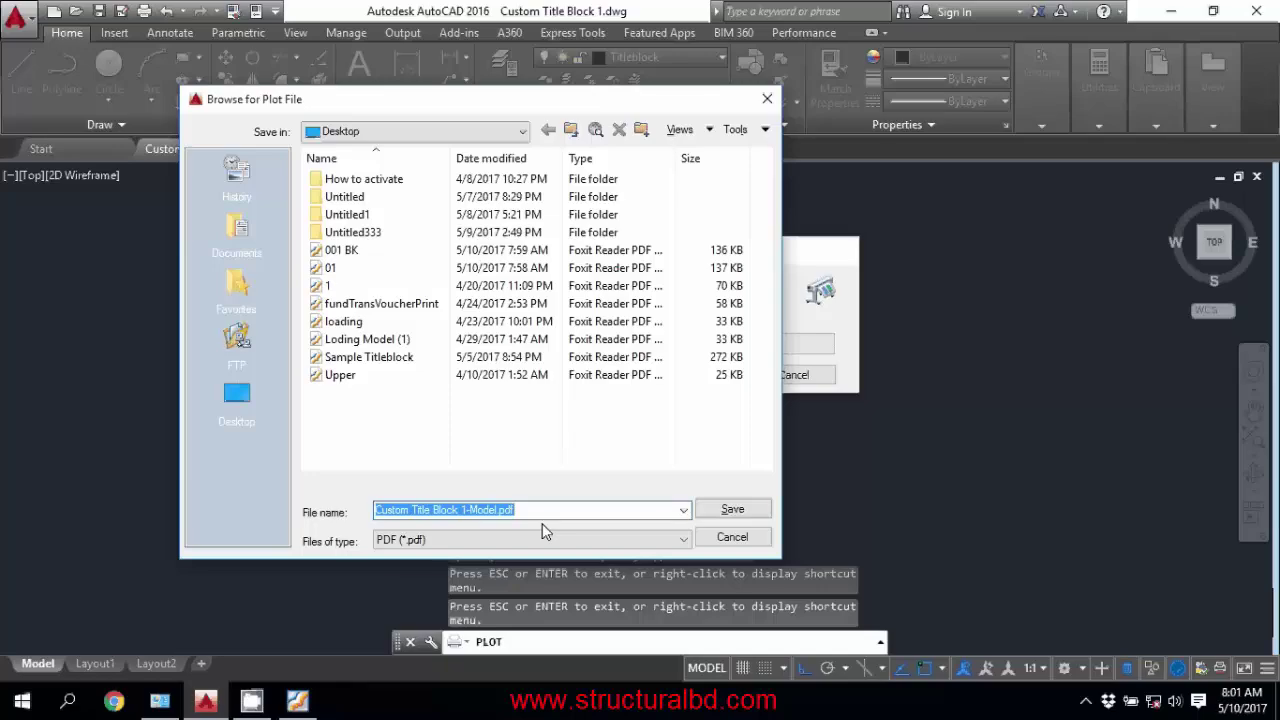
pyautogui.write('002')
pyautogui.press('Return')
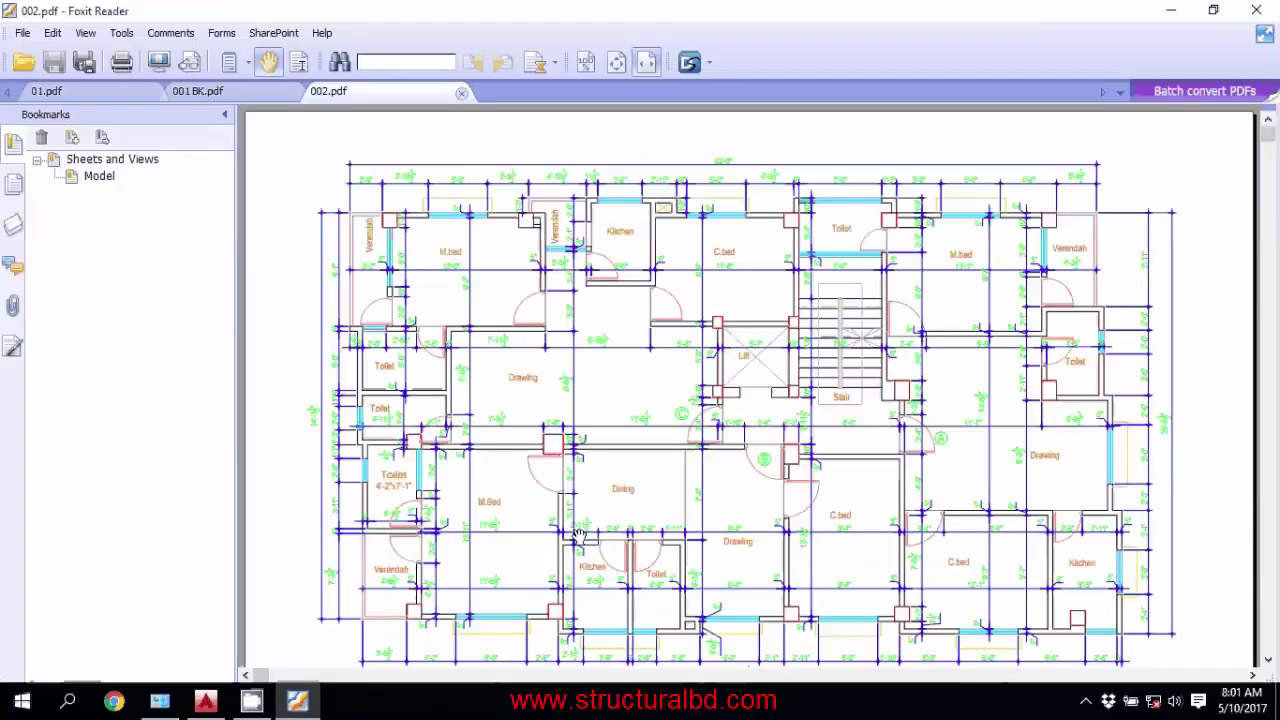
pyautogui.click(205, 700)
pyautogui.press('Escape')
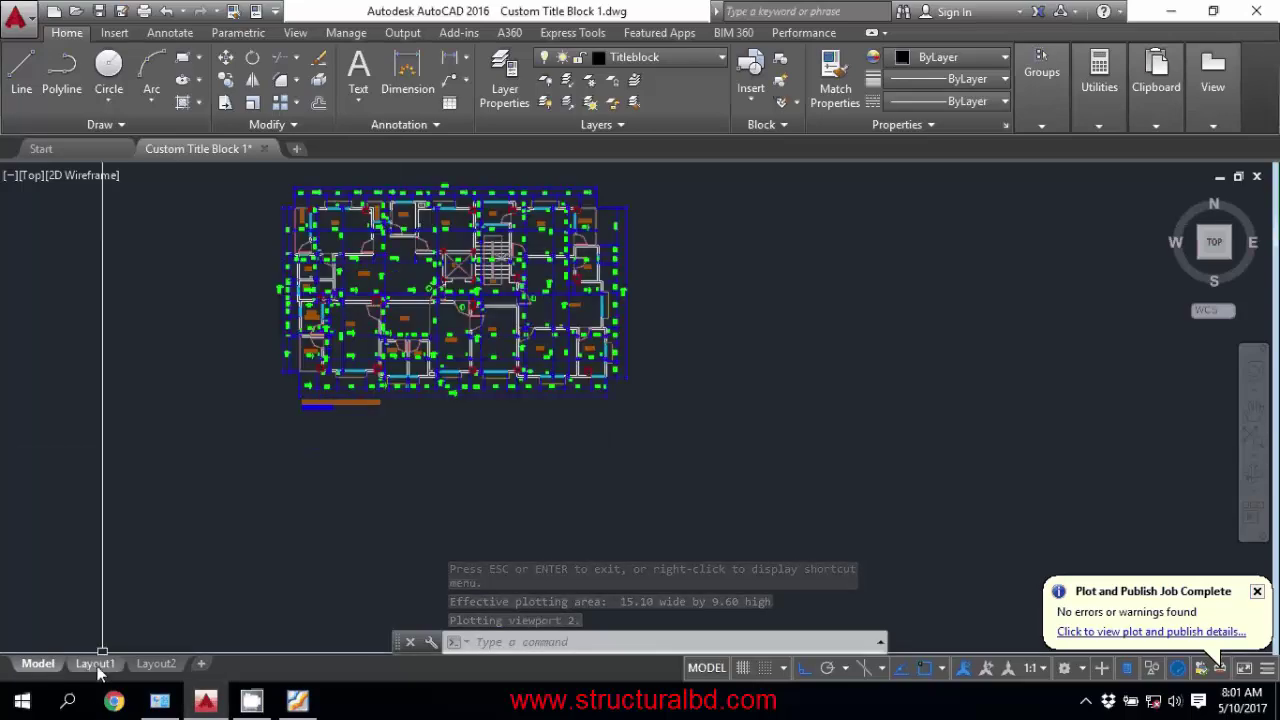
# - Switch to Layout1, frame the layout sheets, and bring up its Plot dialog
pyautogui.click(95, 663)
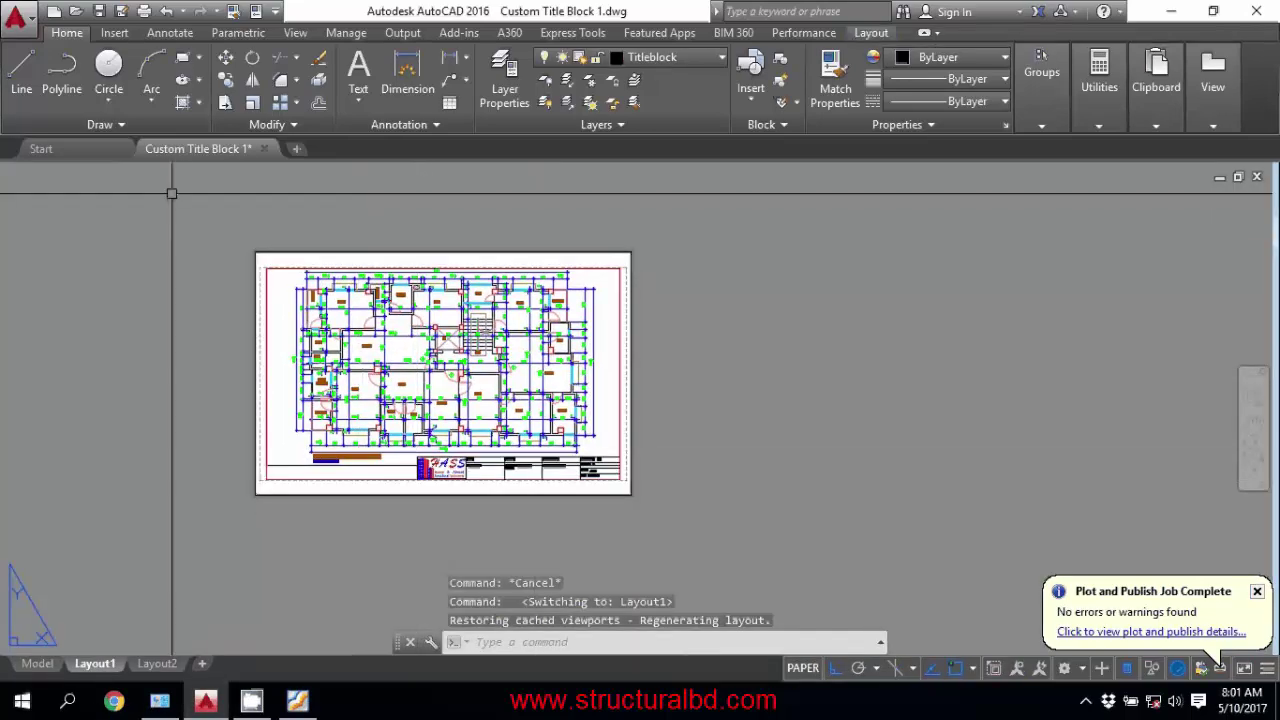
pyautogui.click(182, 214)
pyautogui.click(749, 541)
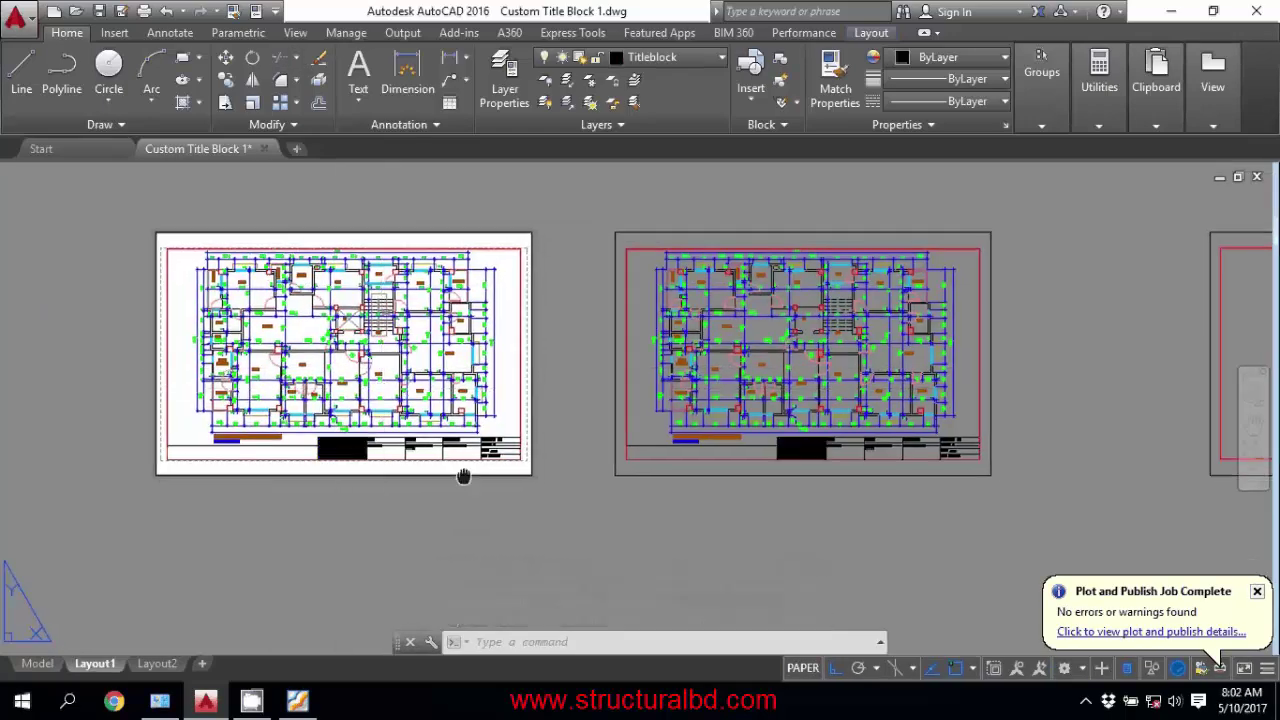
pyautogui.moveTo(249, 255); pyautogui.dragTo(184, 250, button='middle')
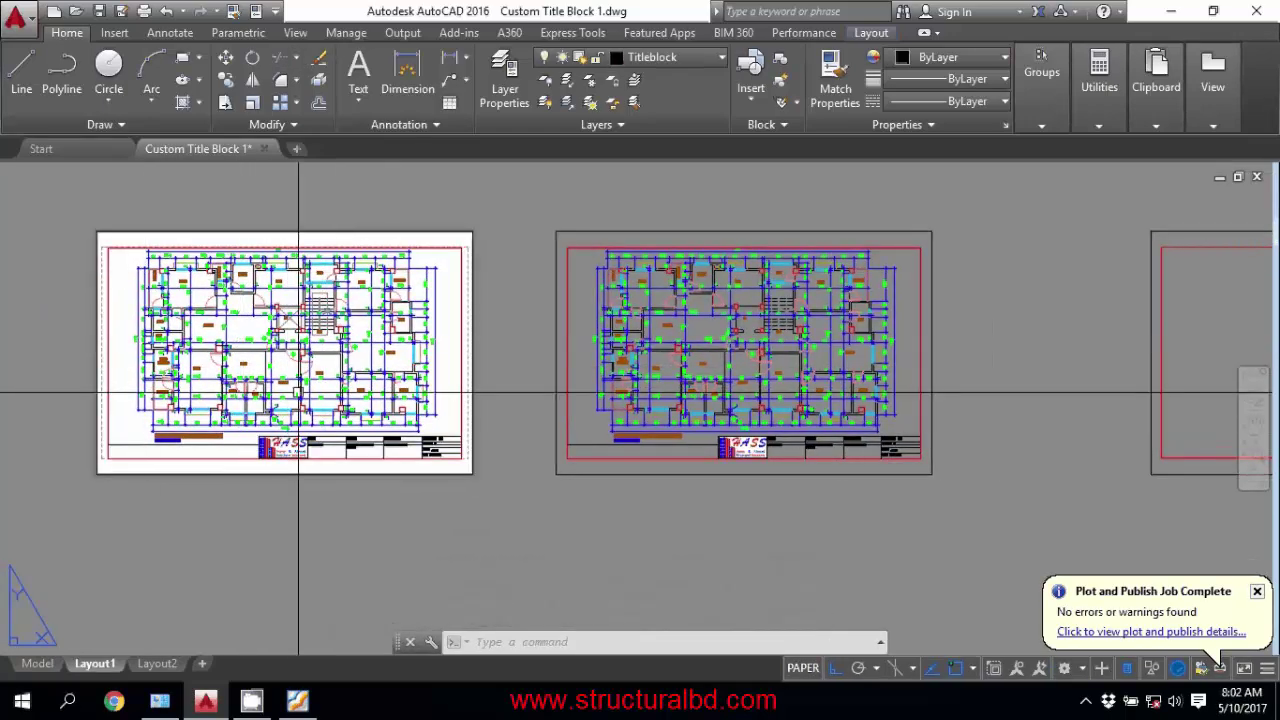
pyautogui.moveTo(858, 295); pyautogui.dragTo(665, 308, button='middle')
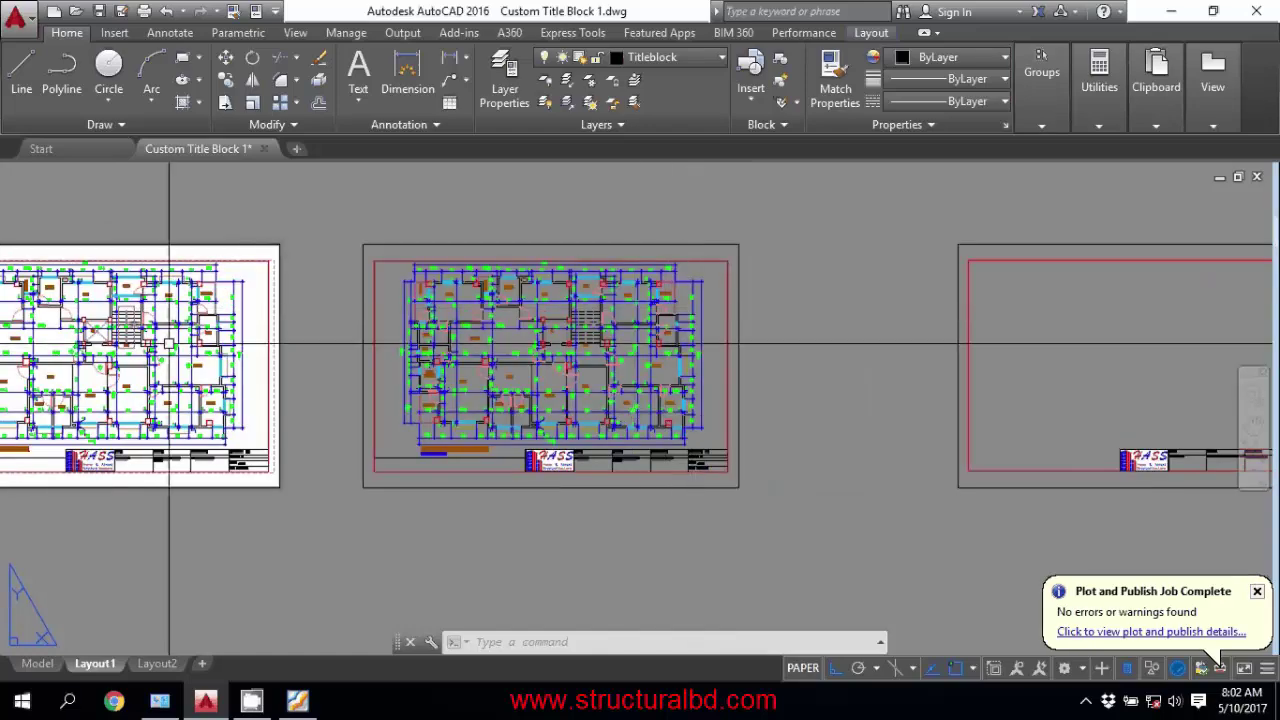
pyautogui.scroll(-2, 180, 340)
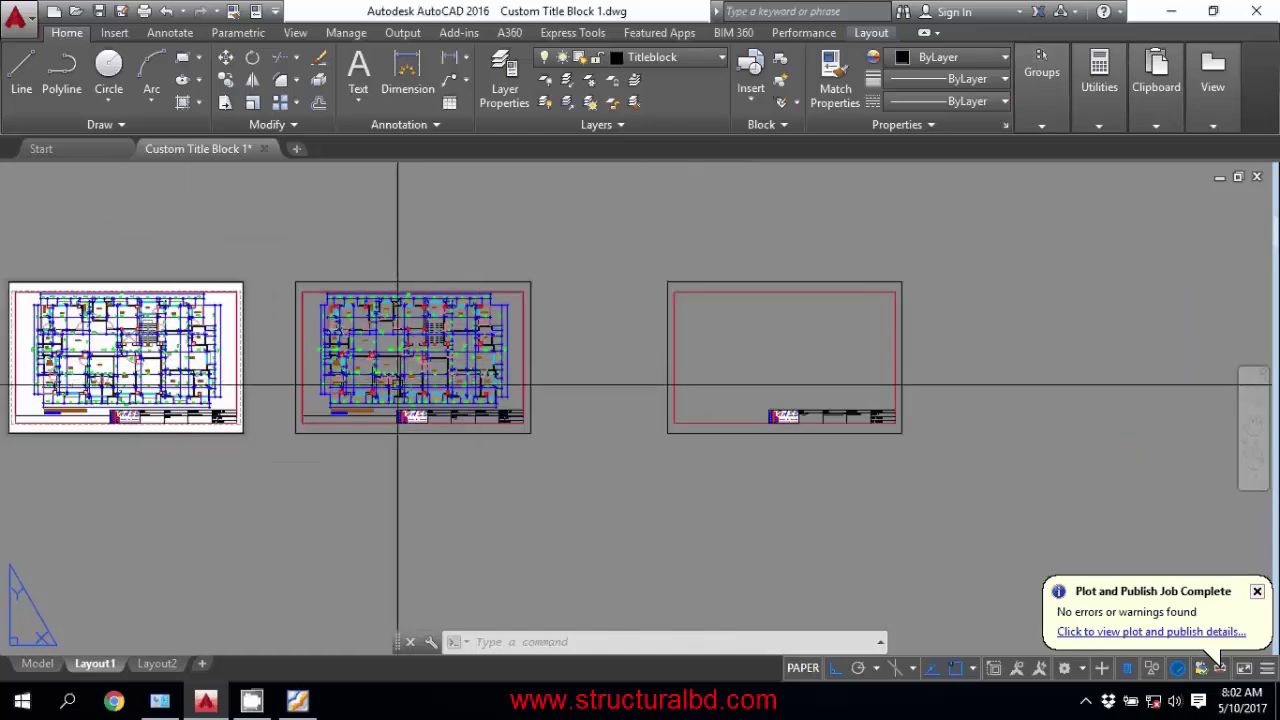
pyautogui.scroll(2, 400, 390)
pyautogui.scroll(3, 432, 385)
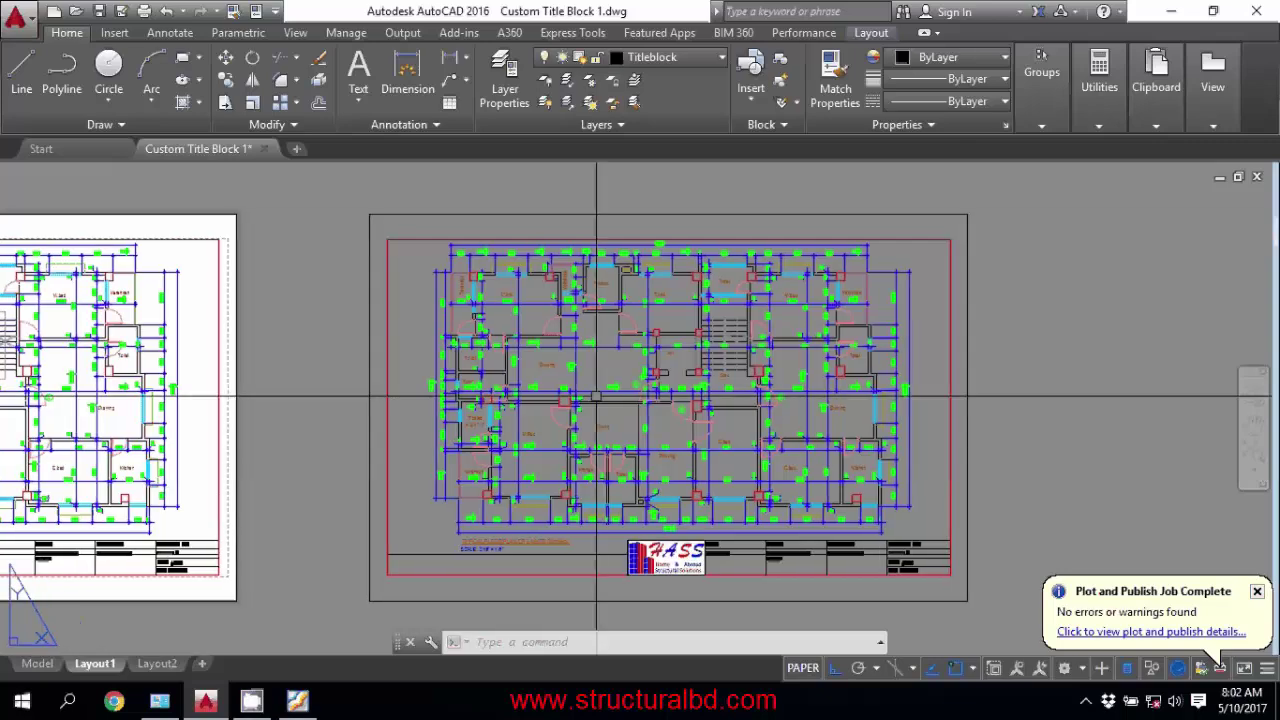
pyautogui.click(144, 11)
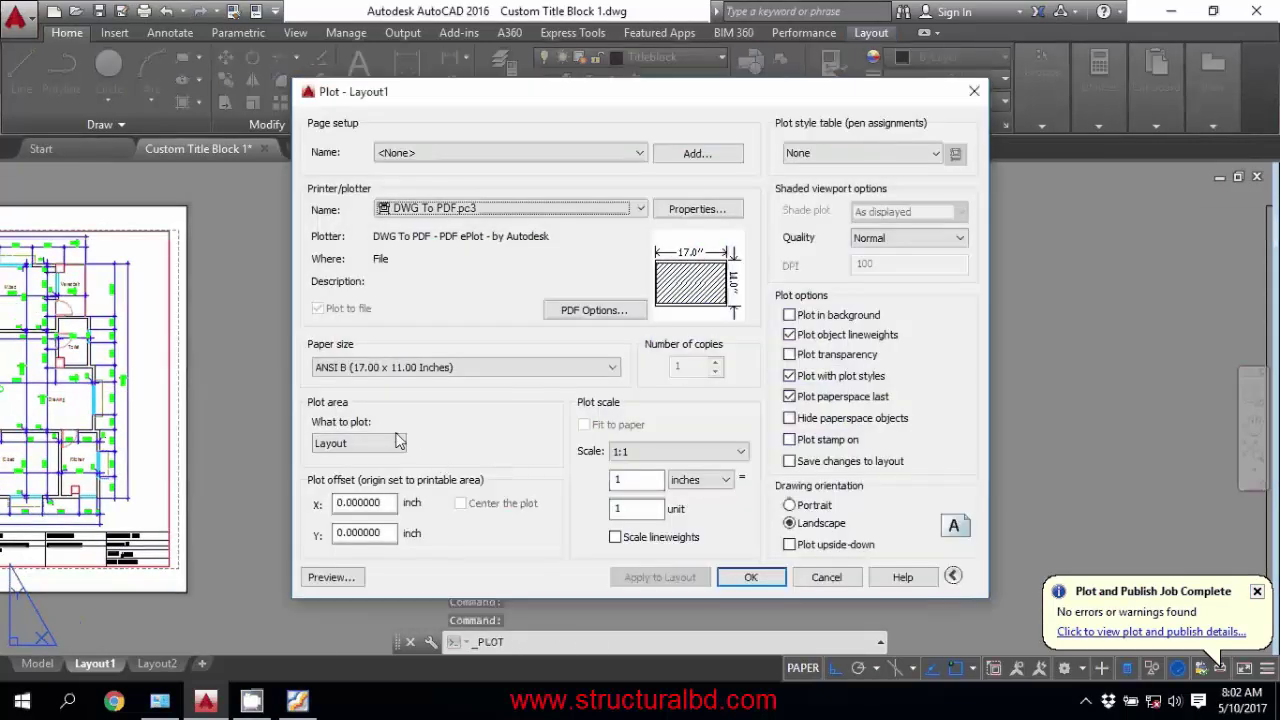
# - Preview Layout1, then draw a large circle over the middle of the floor plan
pyautogui.click(330, 577)
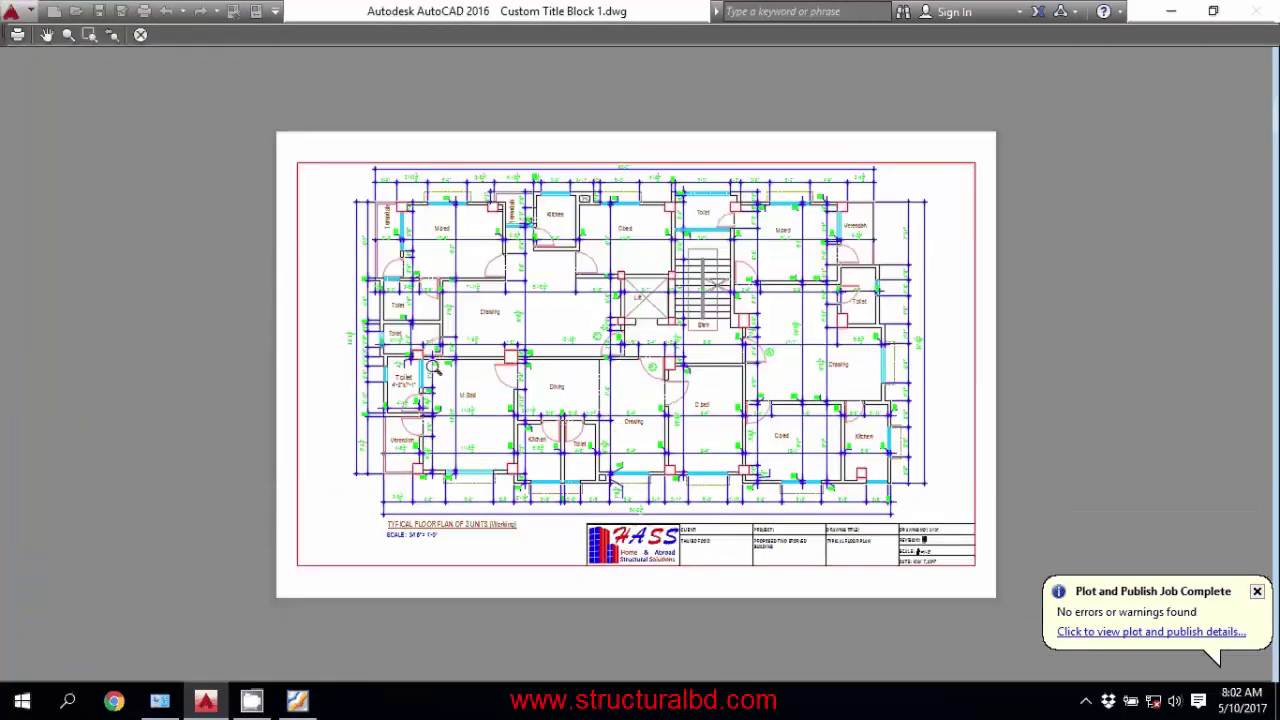
pyautogui.press('Escape')
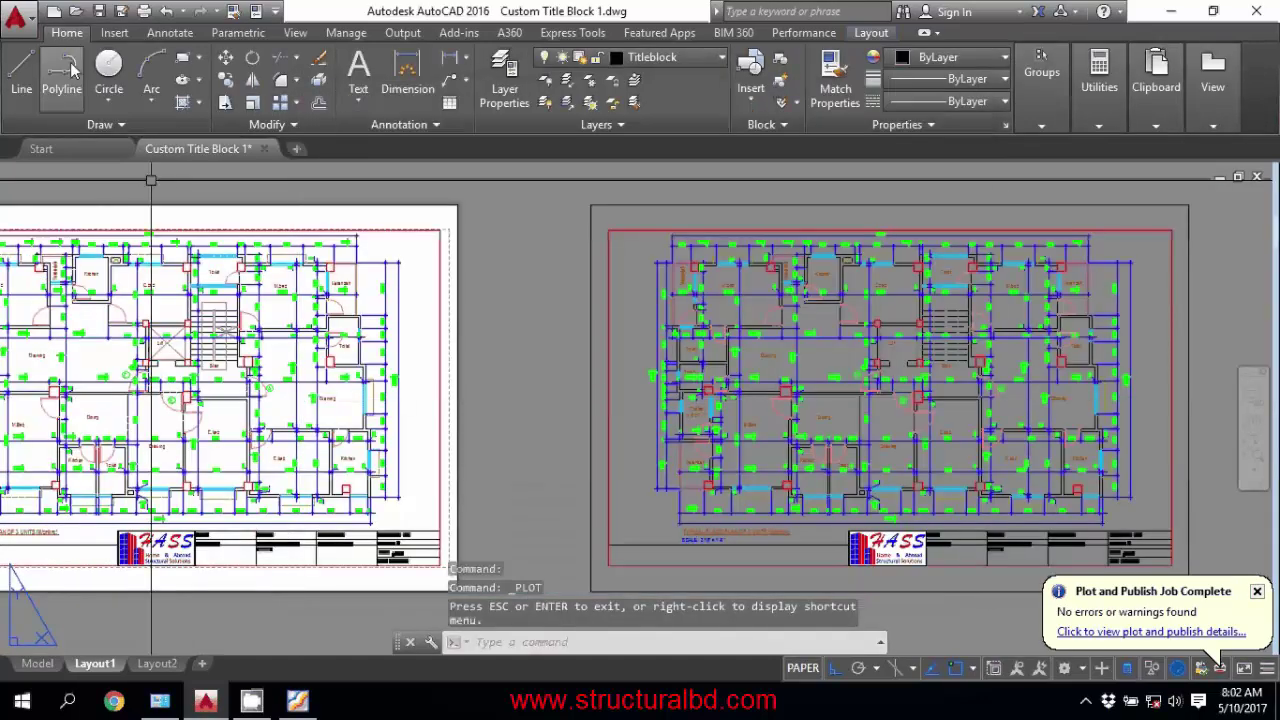
pyautogui.click(108, 70)
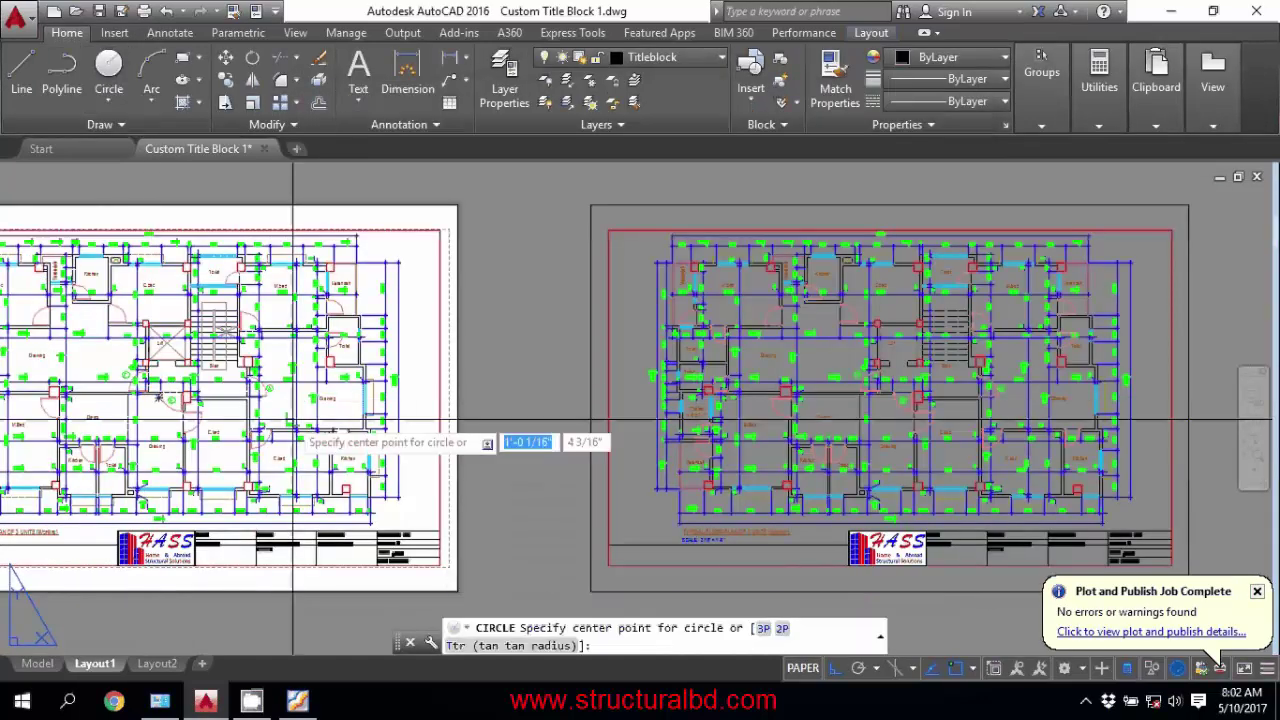
pyautogui.click(285, 352)
pyautogui.click(401, 352)
# - Reopen the Plot dialog with Ctrl+P and preview the layout including the new circle
pyautogui.hotkey('ctrl', 'p')
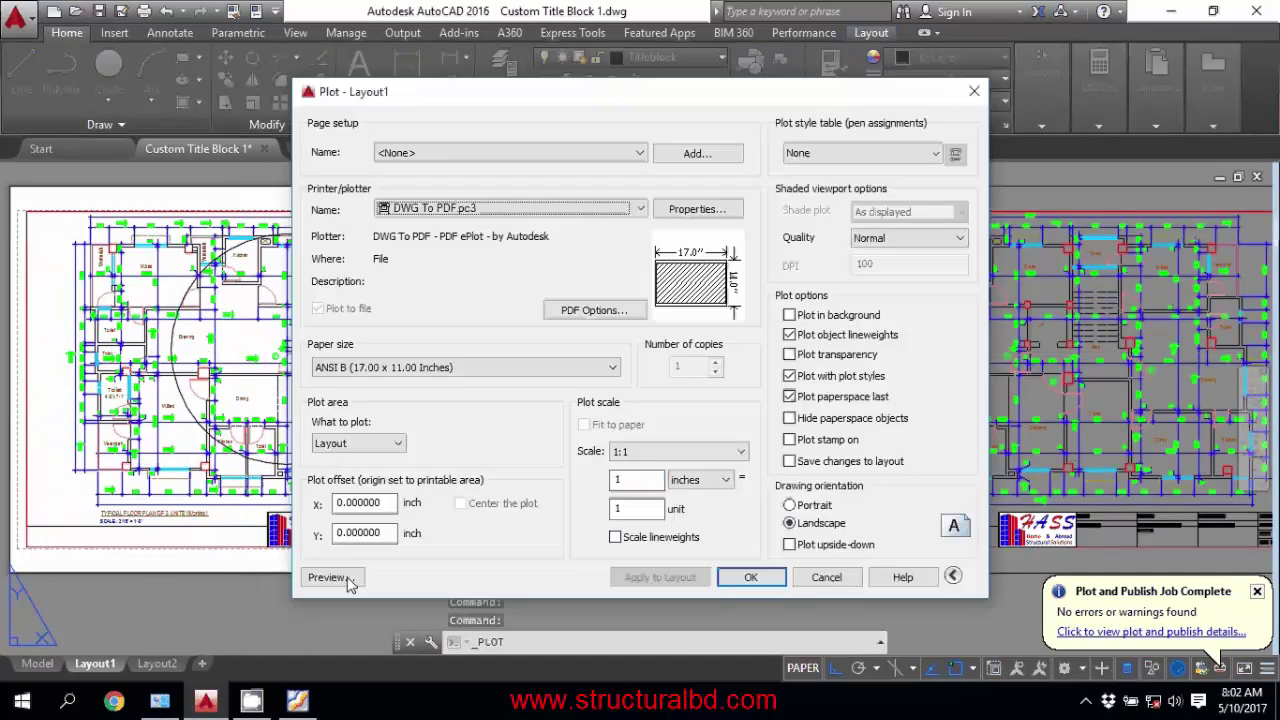
pyautogui.click(251, 654)
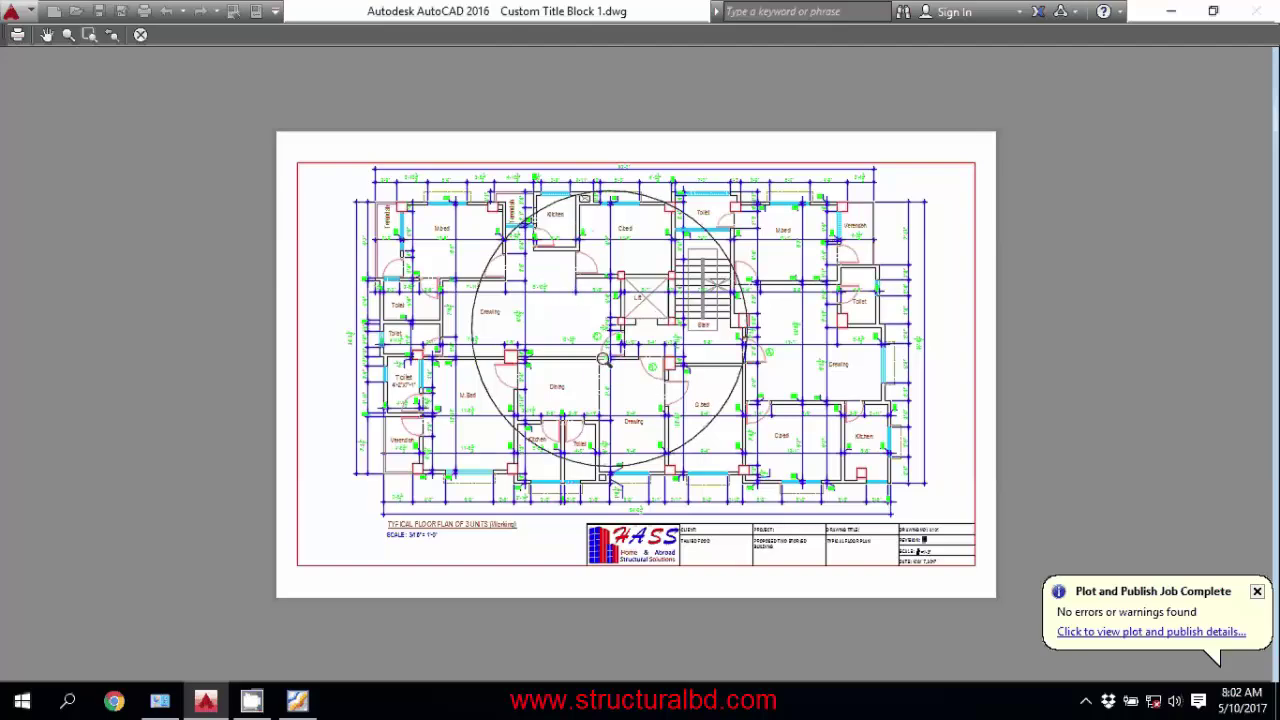
pyautogui.press('Escape')
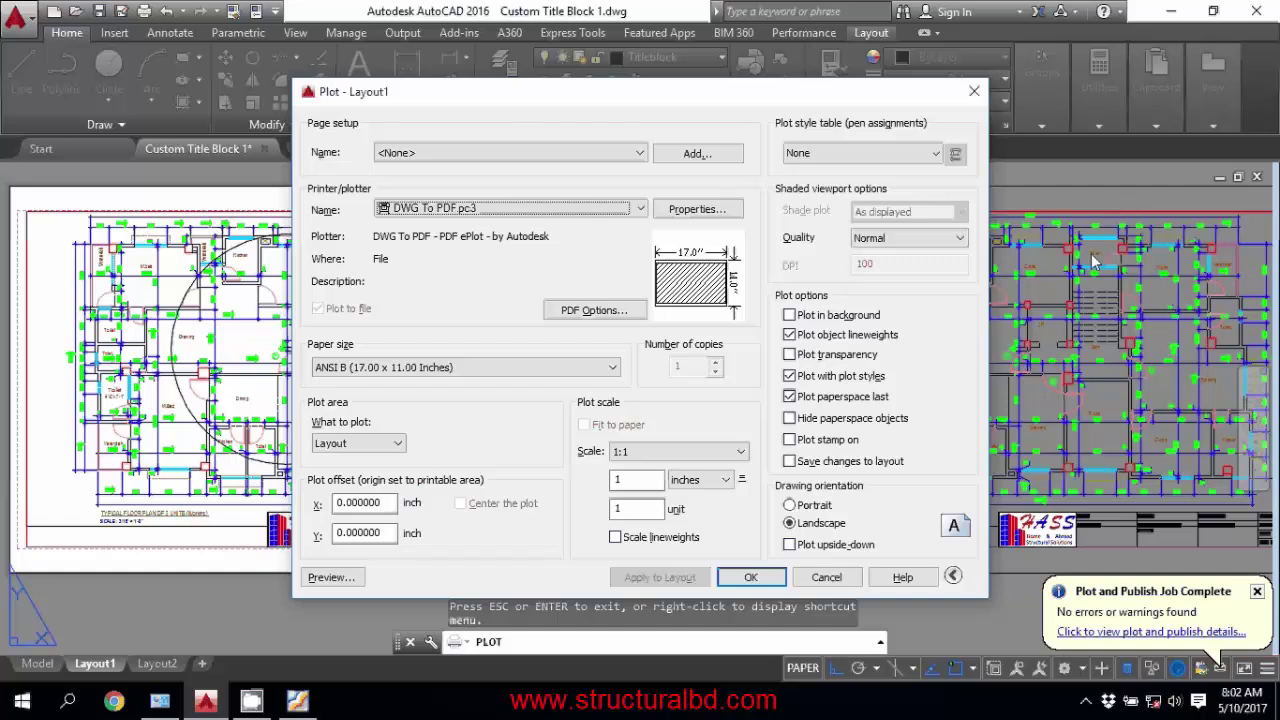
pyautogui.click(398, 443)
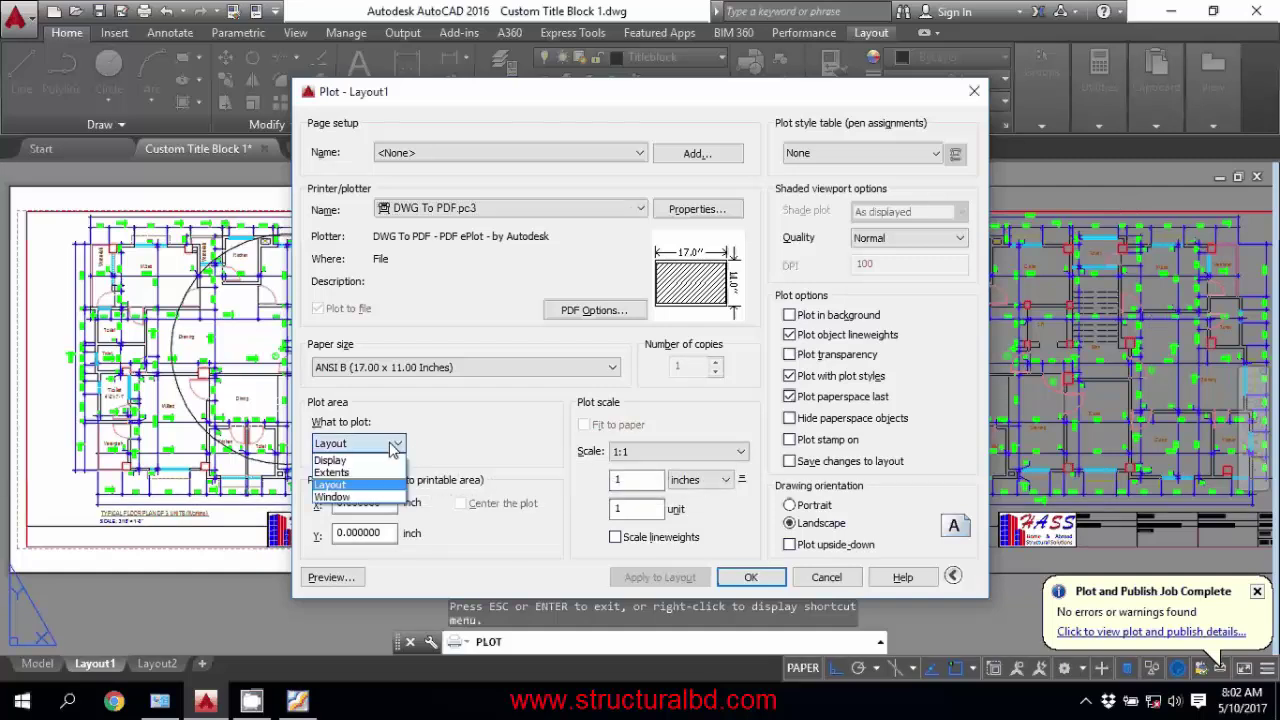
# - Keep DWG To PDF.pc3 and set the plot area to a Window picked around the sheet
pyautogui.click(340, 484)
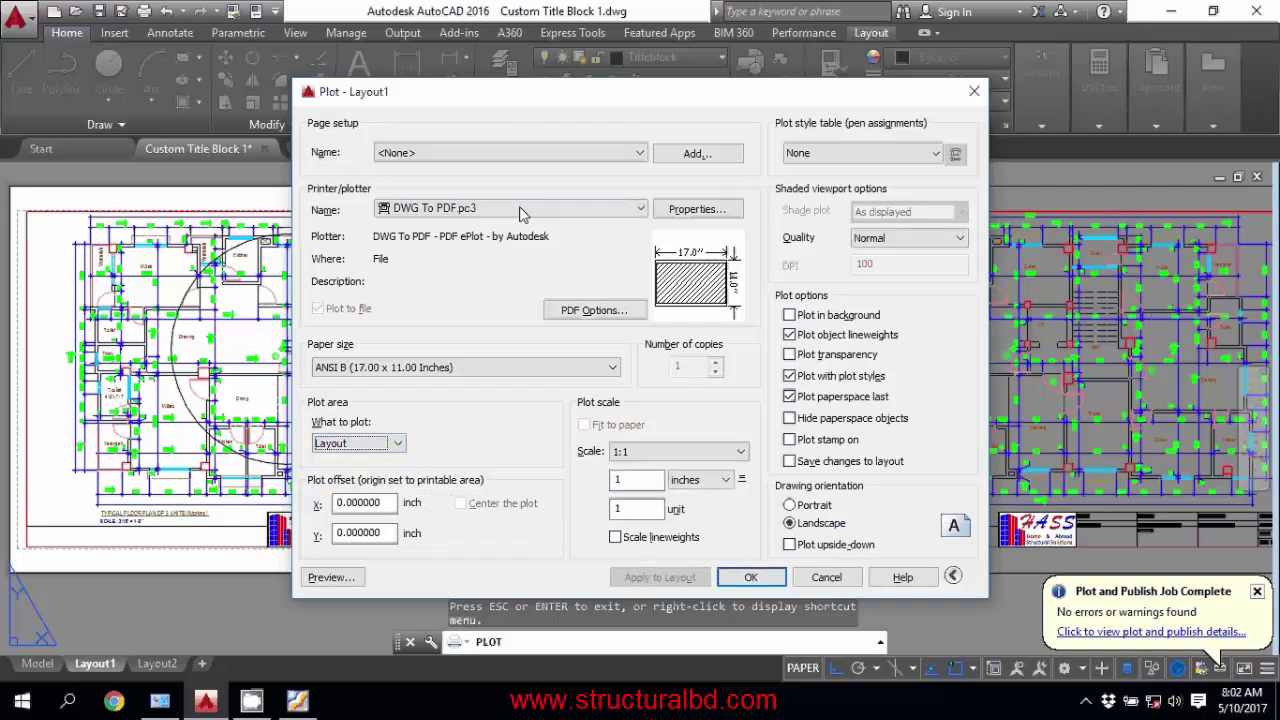
pyautogui.click(468, 210)
pyautogui.click(432, 382)
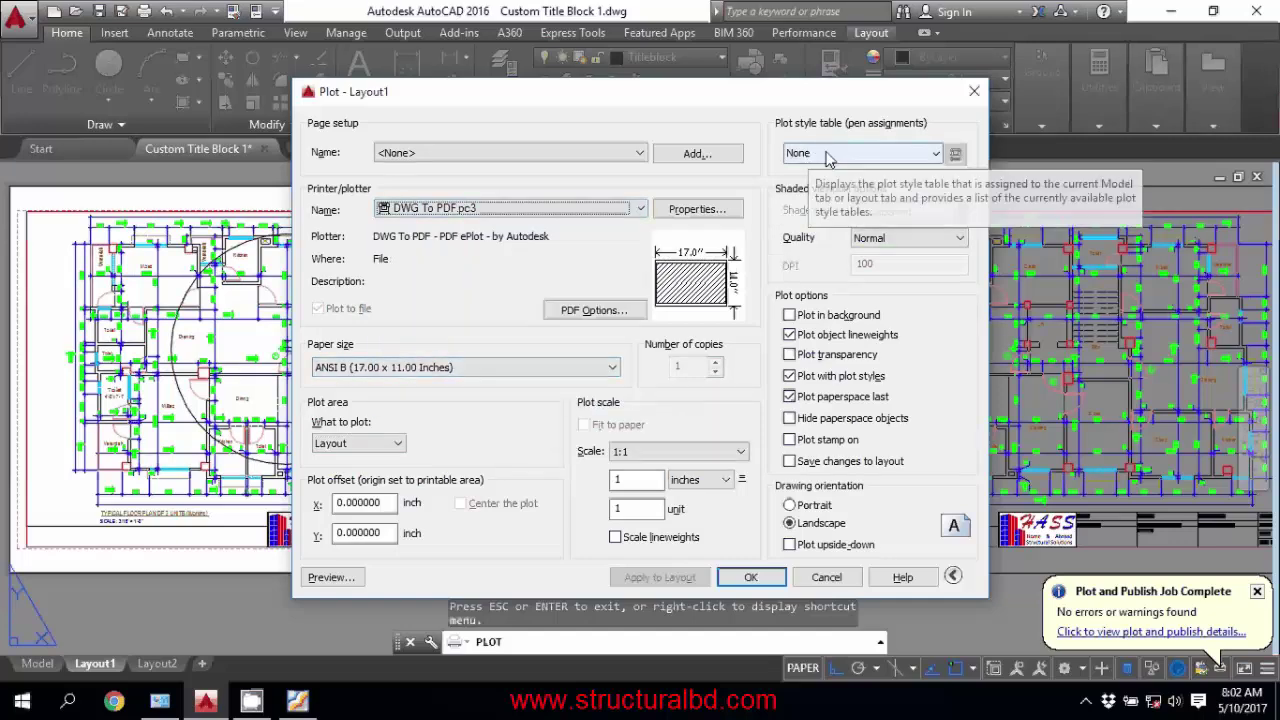
pyautogui.click(397, 446)
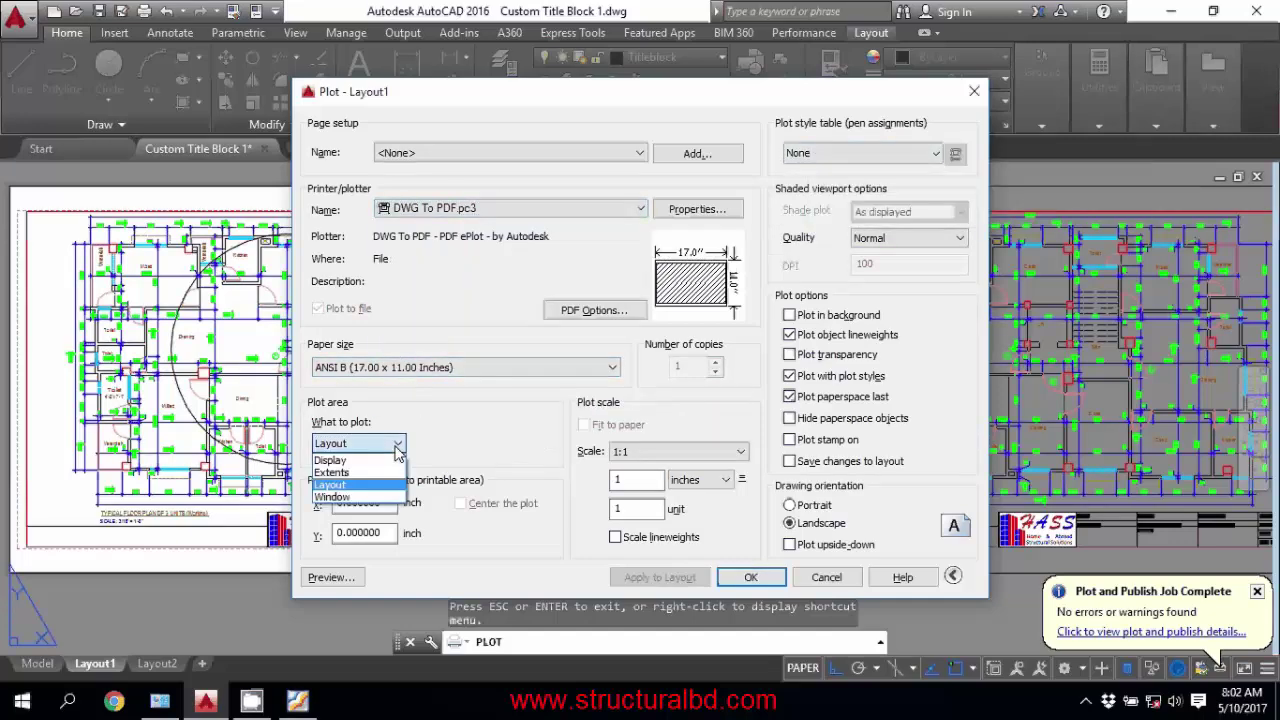
pyautogui.click(350, 497)
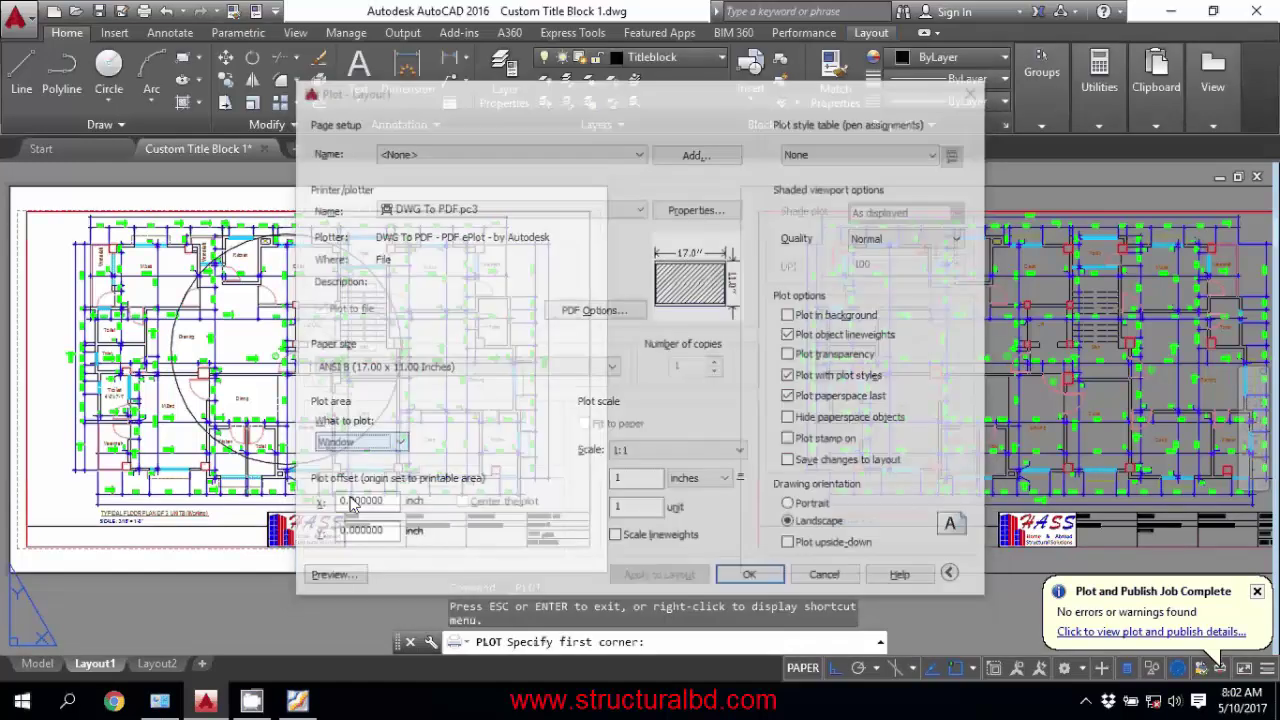
pyautogui.click(738, 182)
pyautogui.moveTo(920, 343); pyautogui.dragTo(460, 343, button='middle')
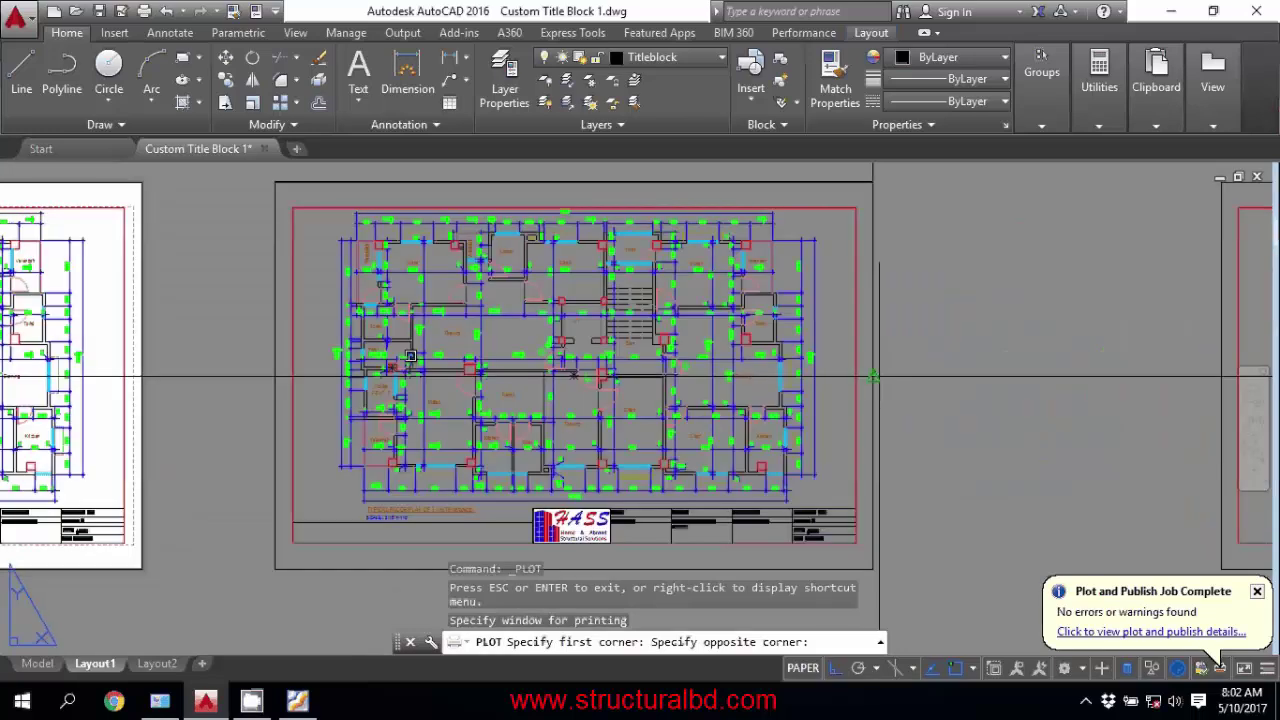
pyautogui.click(903, 566)
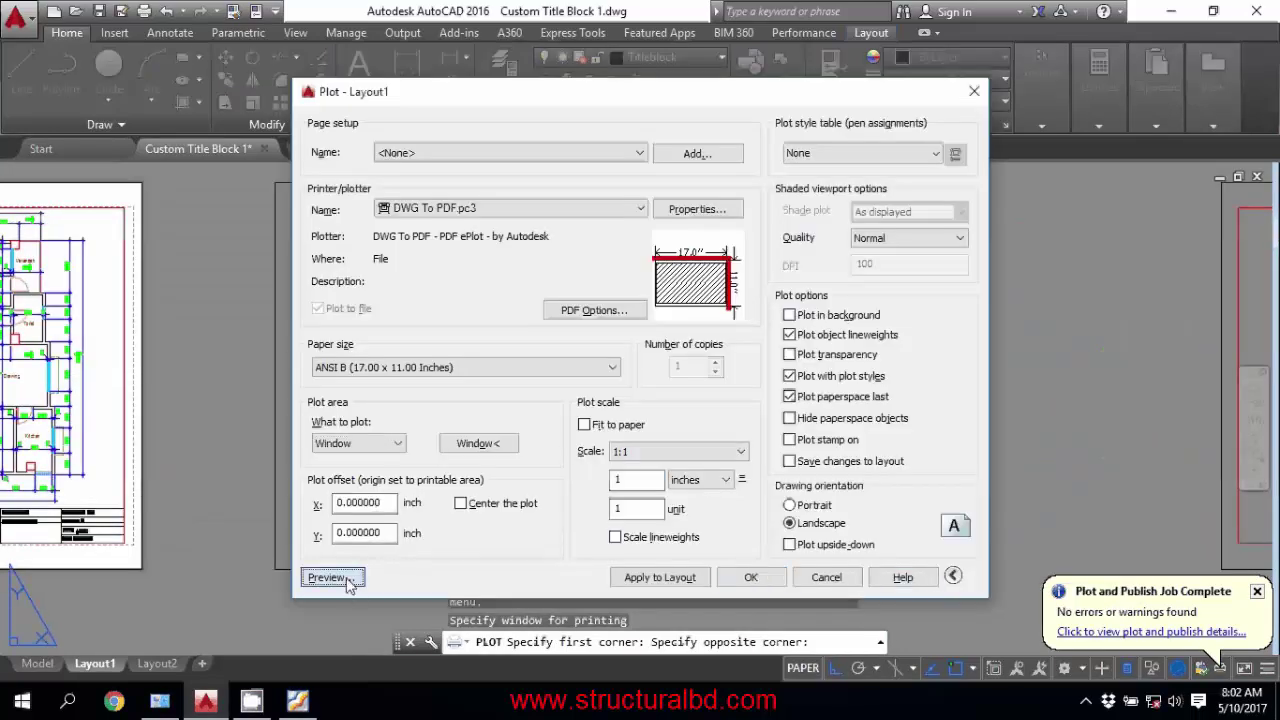
# - Preview the windowed Layout1 plot full-page and plot it to PDF from the preview
pyautogui.click(347, 582)
pyautogui.press('Escape')
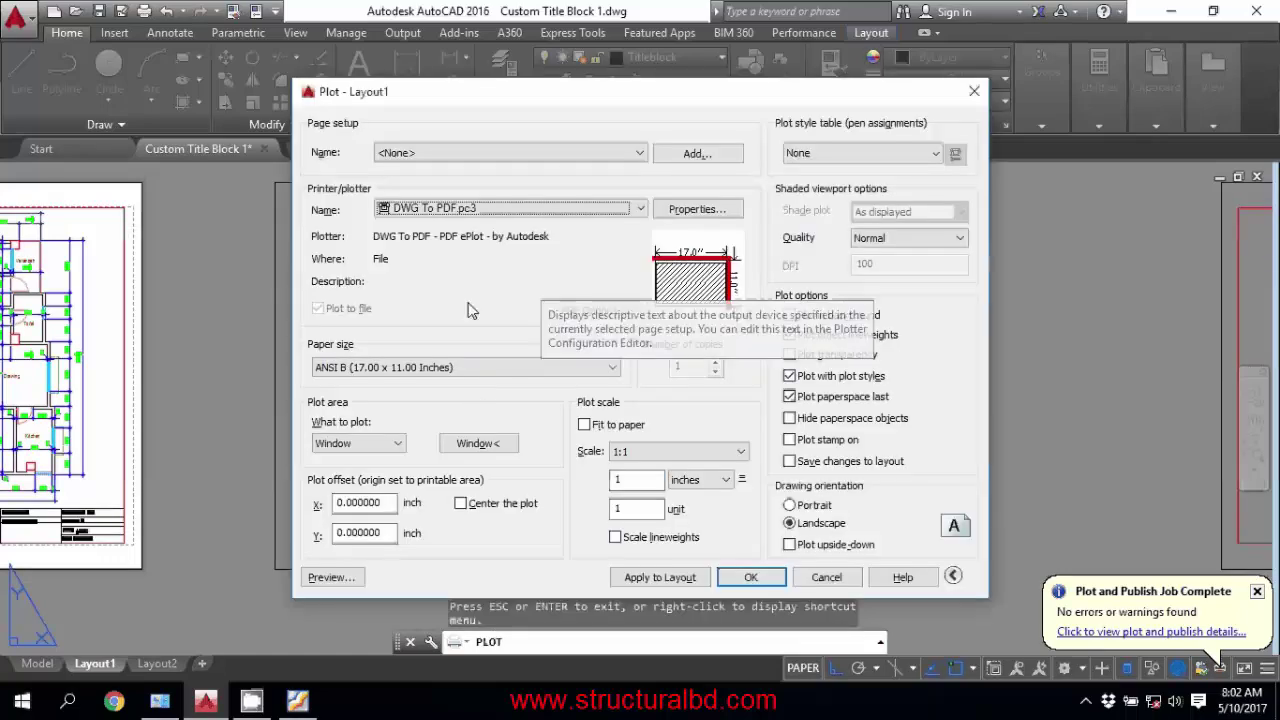
pyautogui.click(331, 577)
pyautogui.moveTo(571, 400); pyautogui.dragTo(570, 345)
pyautogui.rightClick(447, 236)
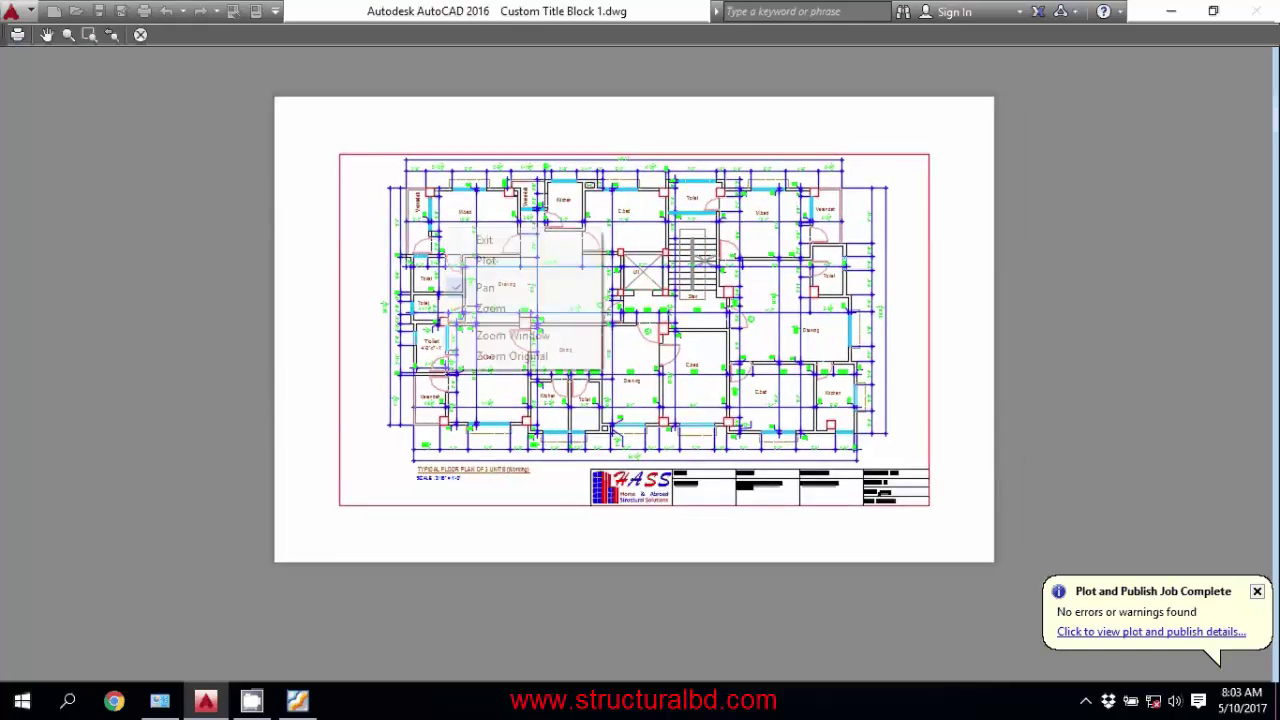
pyautogui.click(500, 264)
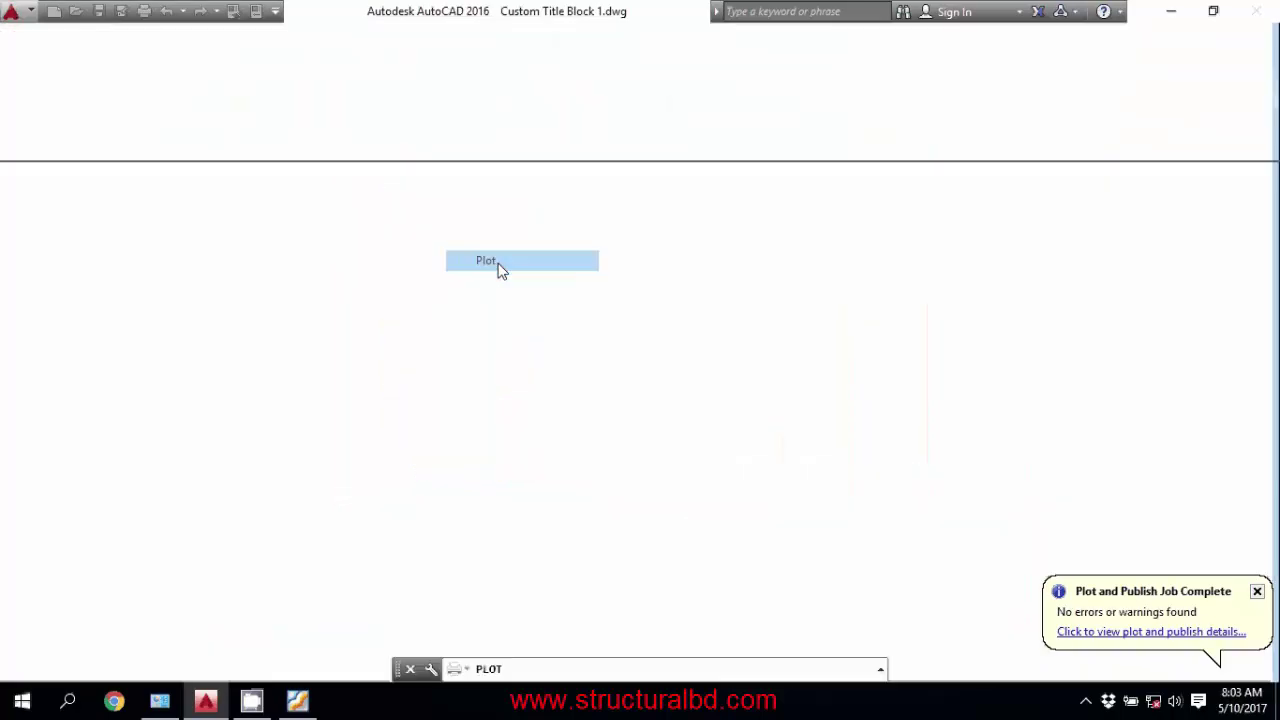